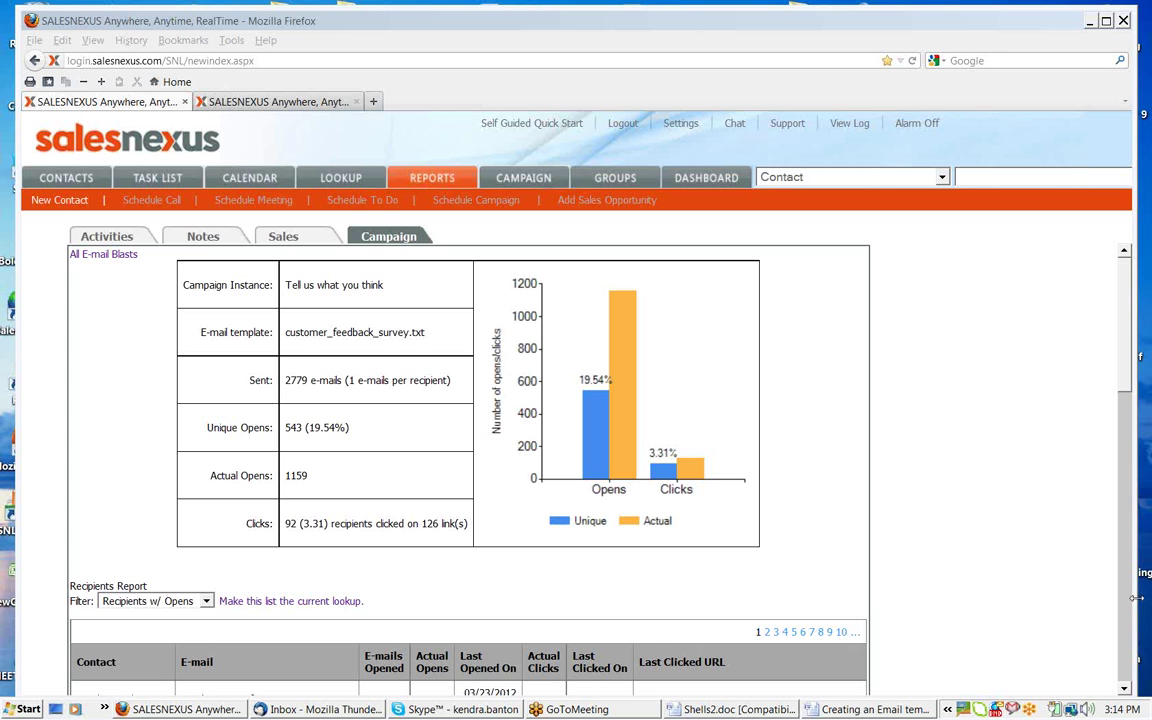
Widen the Firefox window slightly and bring the 'Creating an Email template' Word guide forward
left_click_drag(1137, 598, 1150, 600)
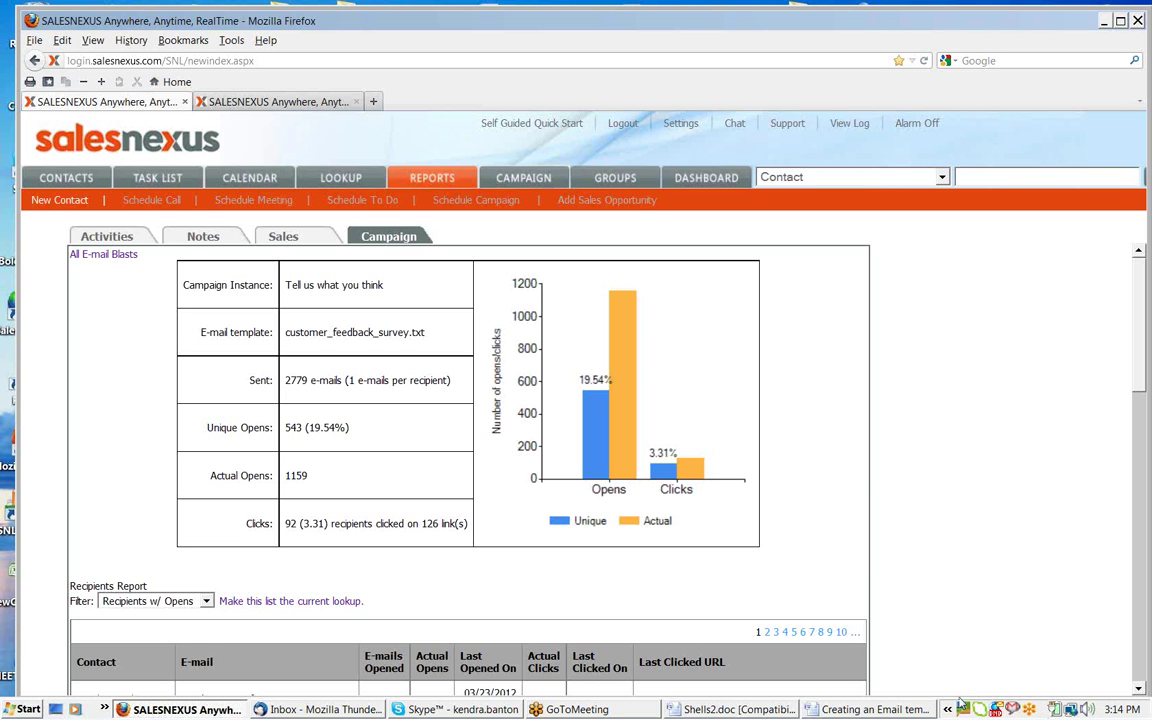
left_click(869, 712)
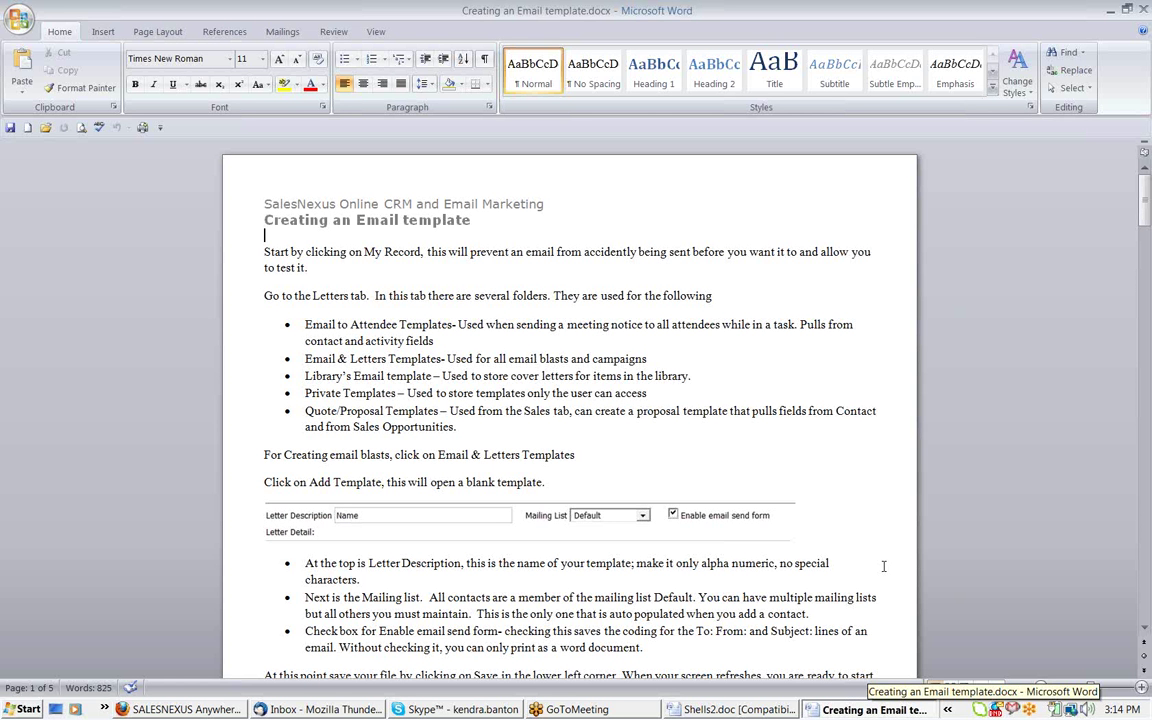
Scroll a little further through the Word guide, then minimize Word to reveal the campaign report
left_click(1145, 628)
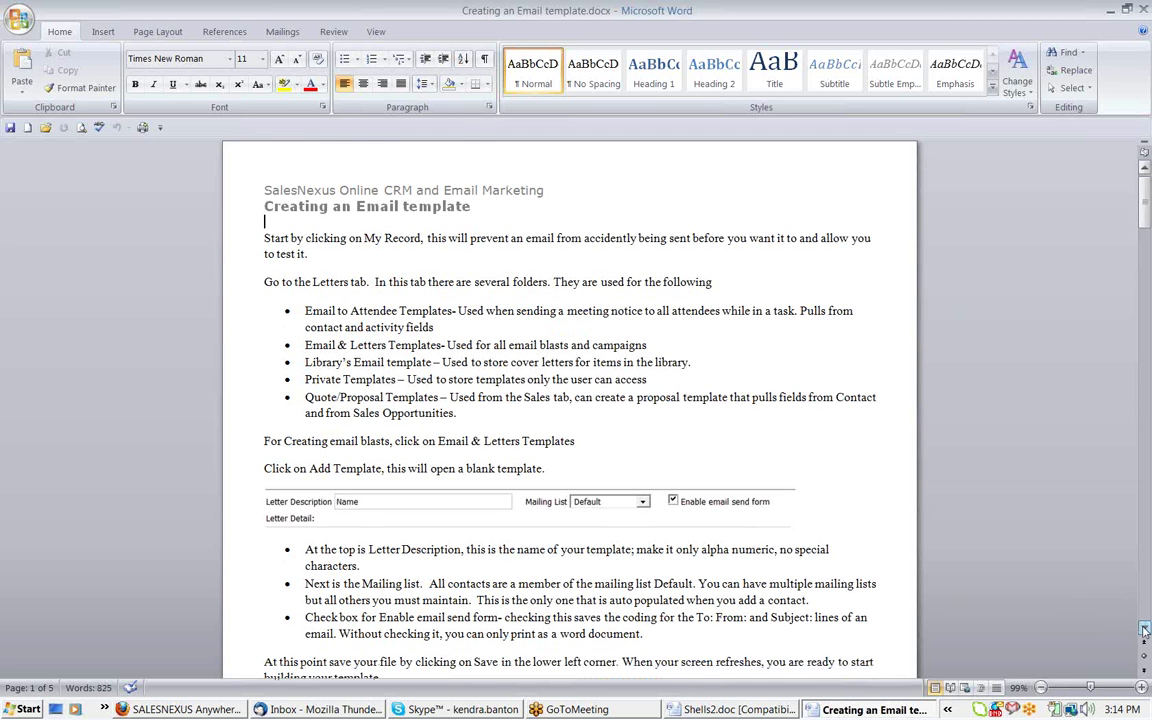
scroll(1145, 628, "down", 1)
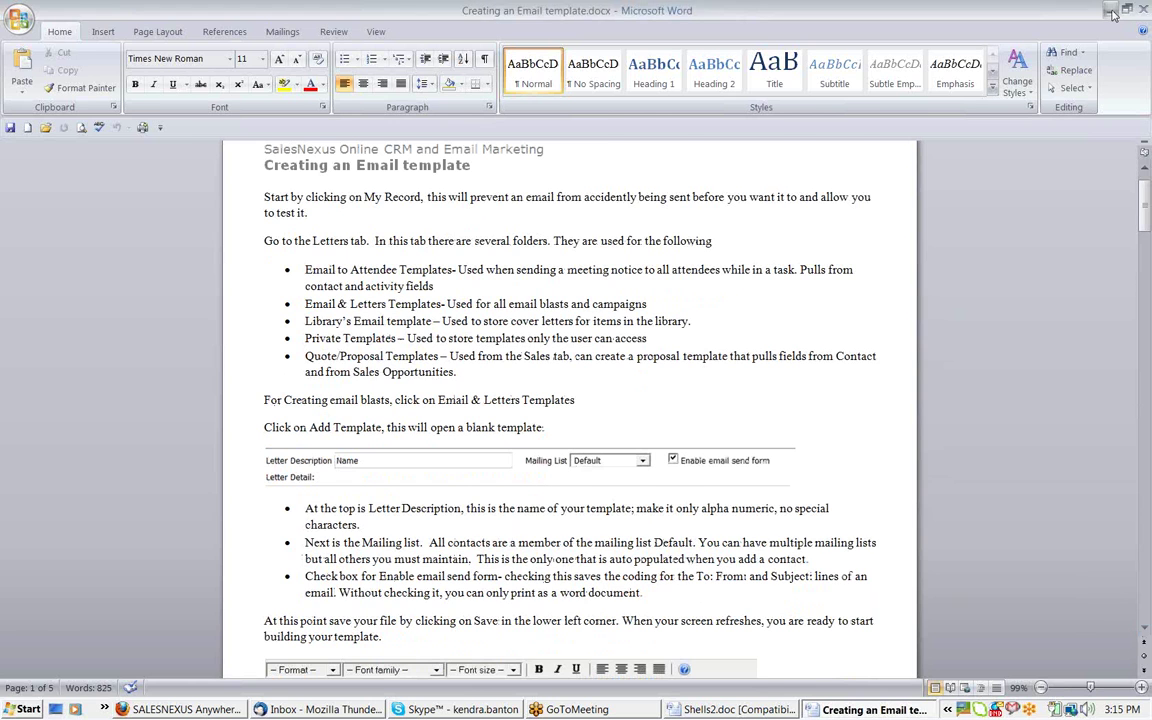
left_click(1111, 11)
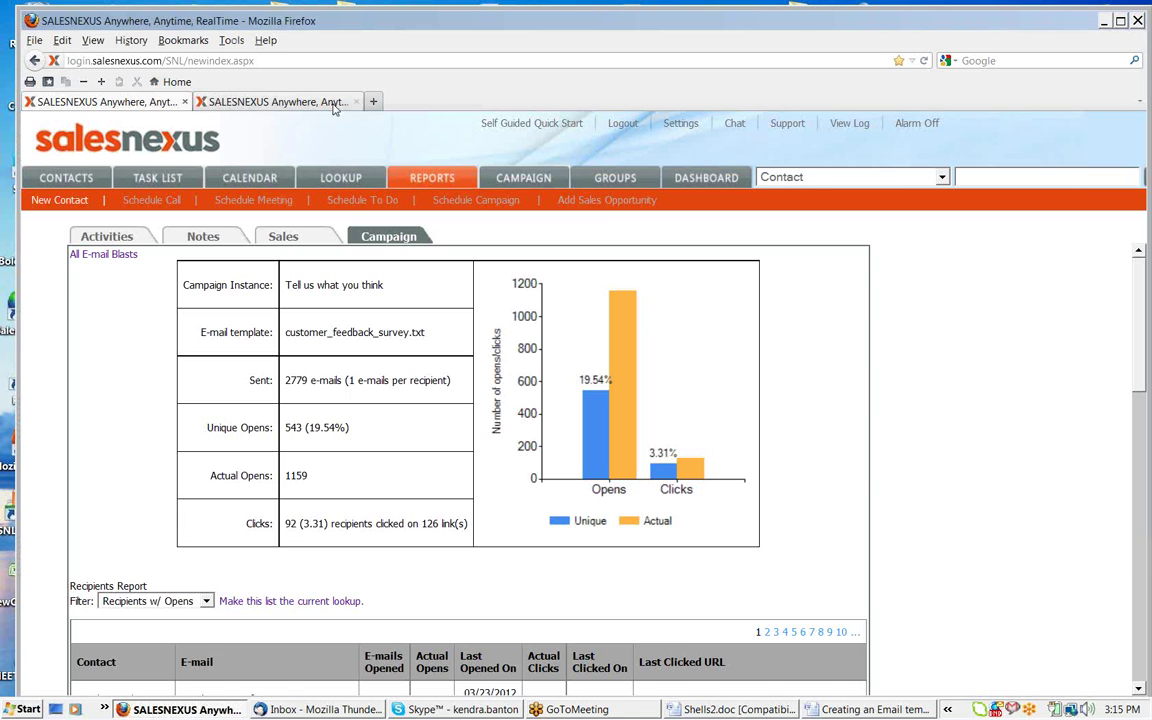
On the contact record tab, expand Sample Templates to list SampleNewsLetter1, SampleNewsletter2 and 1-Sample of template
left_click(334, 104)
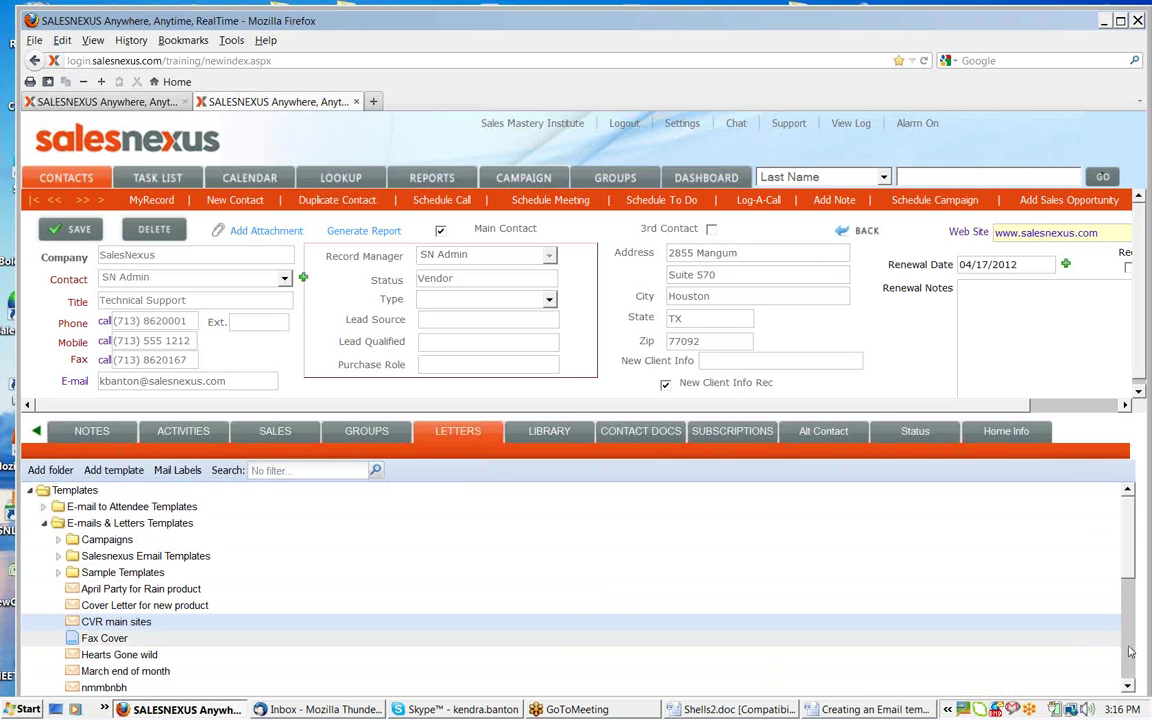
left_click(57, 573)
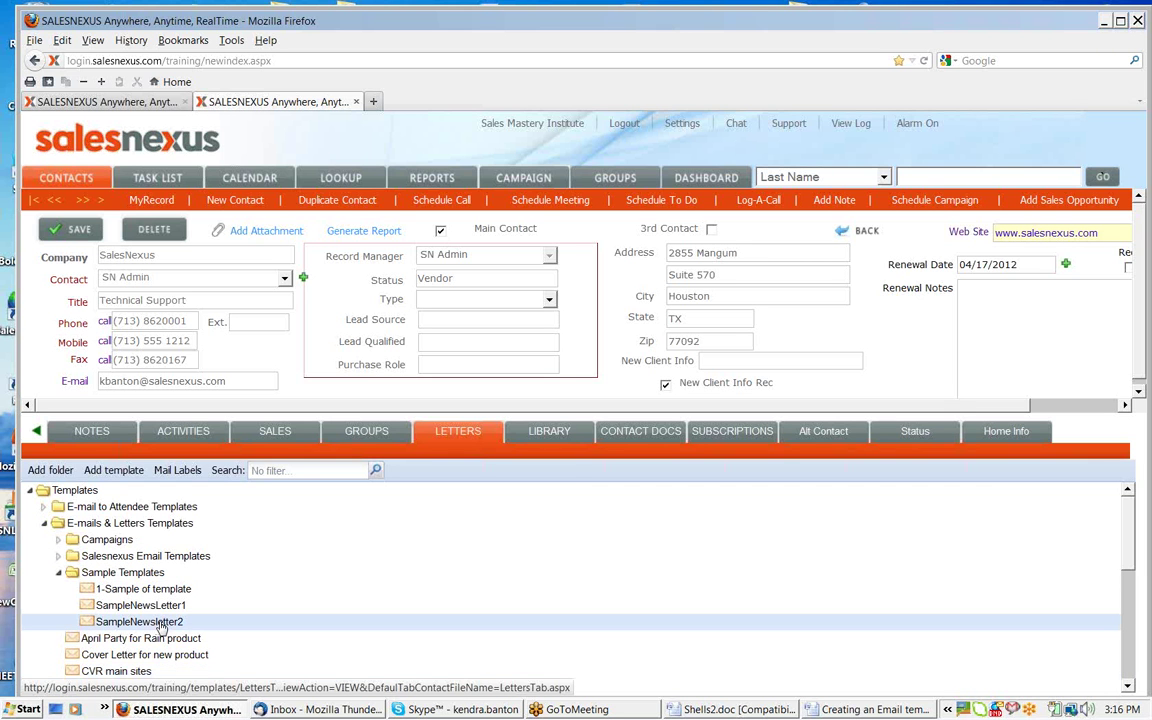
Open SampleNewsletter2 in the template editor and widen the editor window
right_click(163, 622)
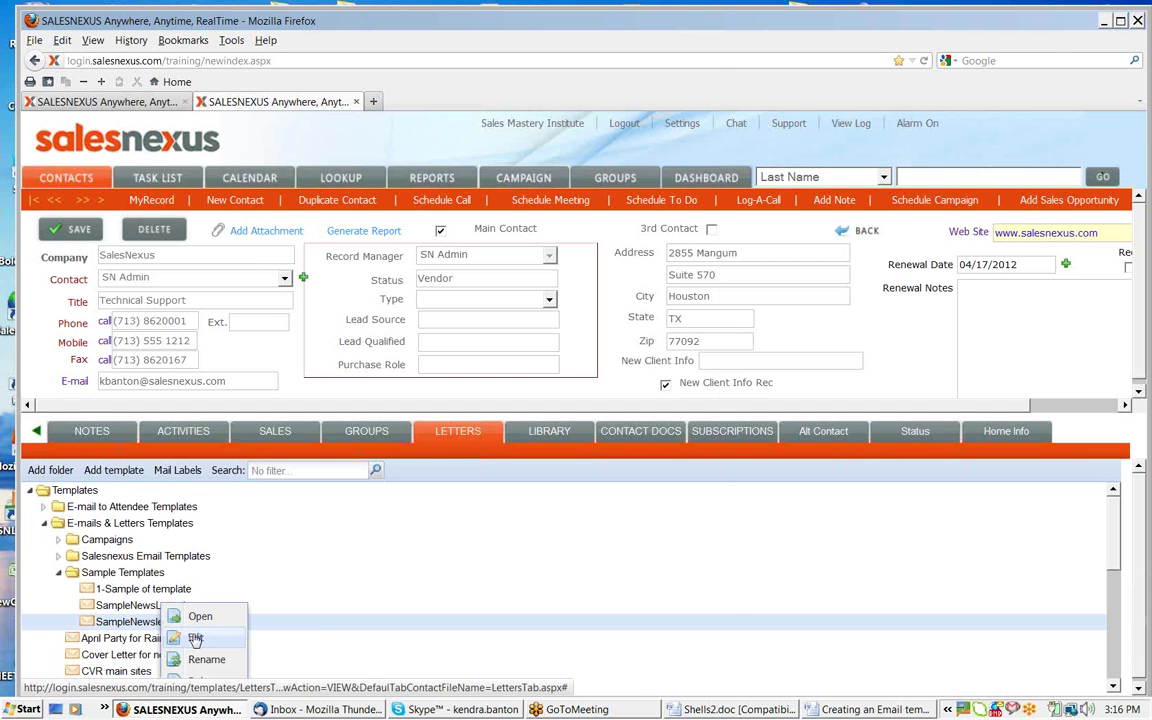
left_click(195, 639)
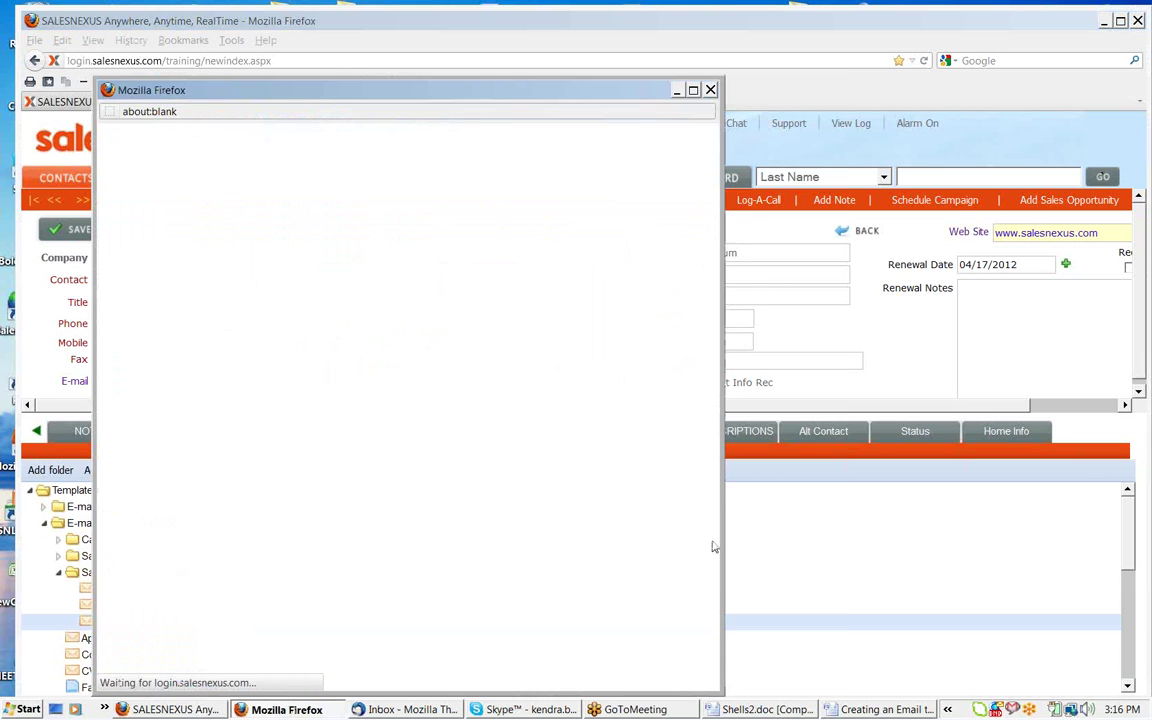
left_click_drag(722, 547, 993, 512)
Insert the snl_email_header5_01.jpg logo into the layout table at the top of the letter
left_click(134, 239)
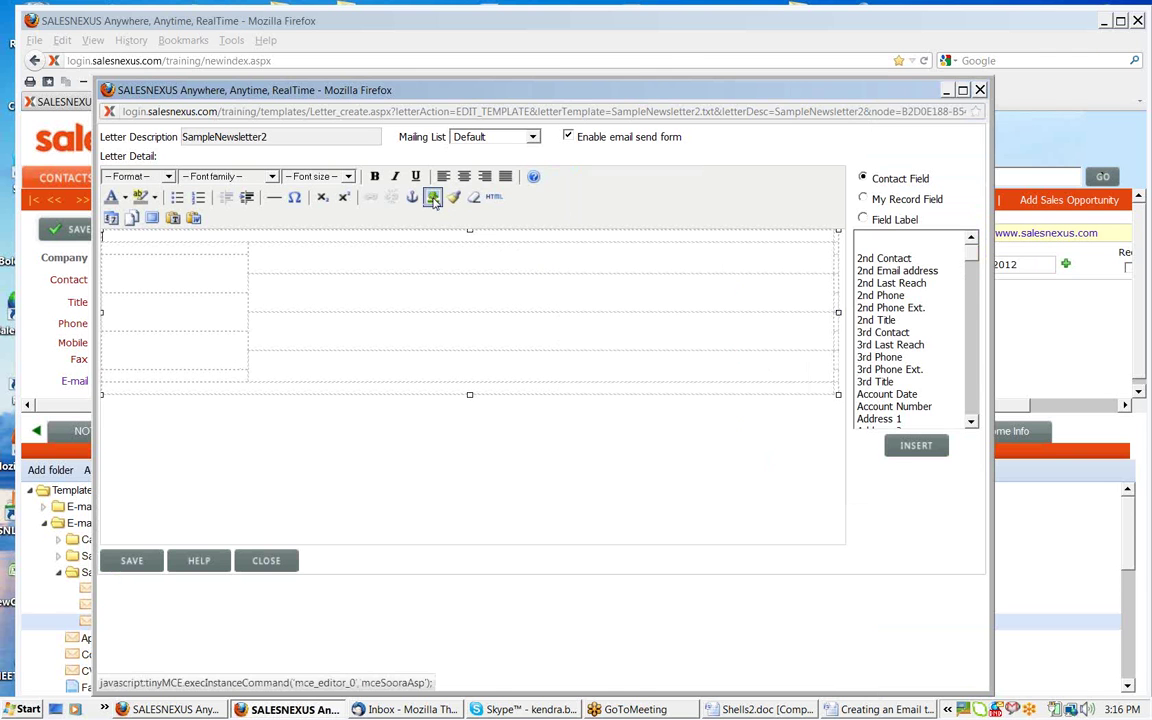
left_click(433, 197)
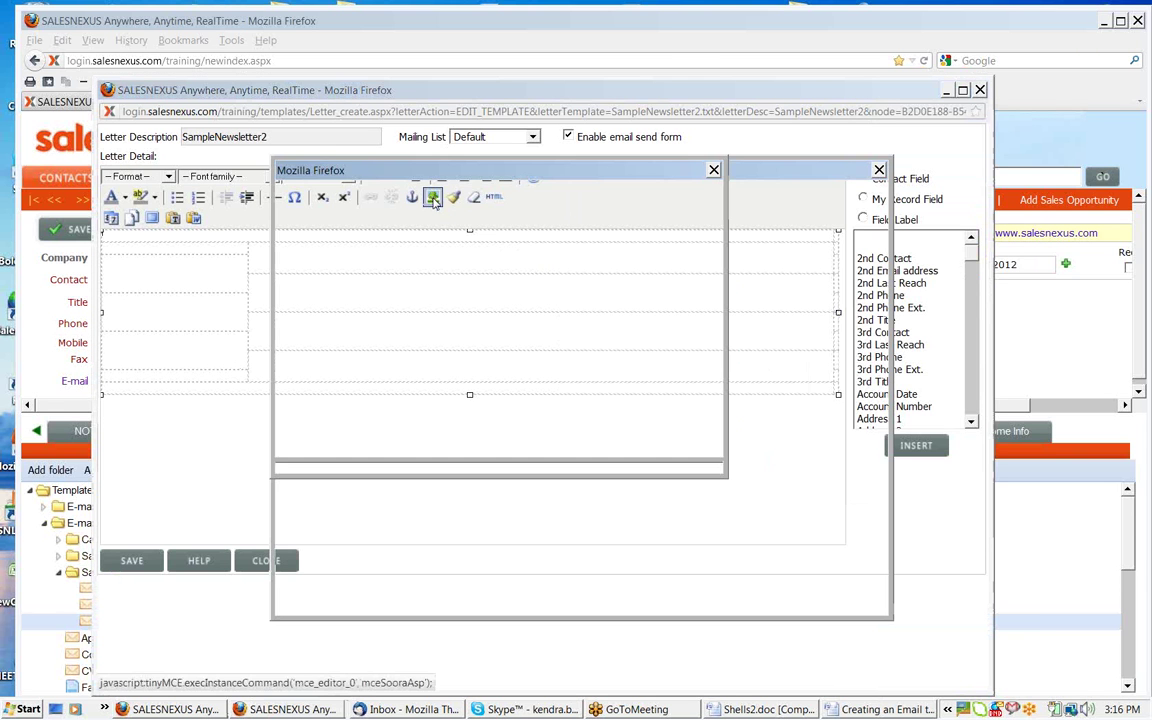
left_click(356, 387)
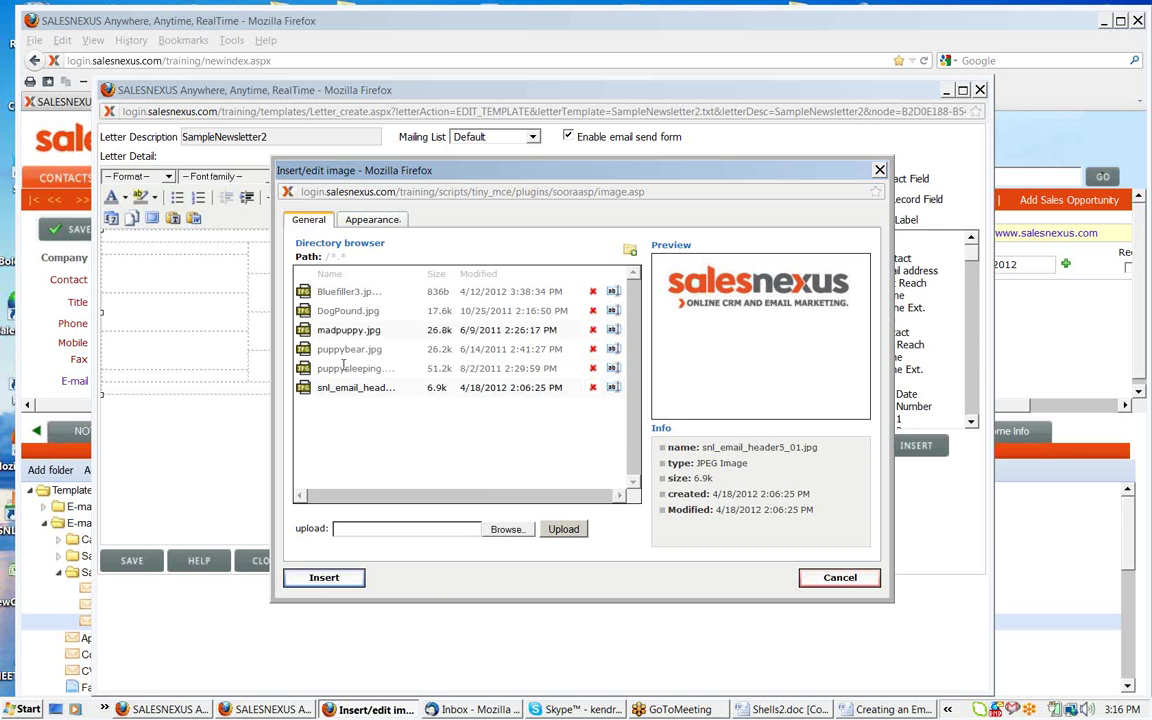
left_click(352, 578)
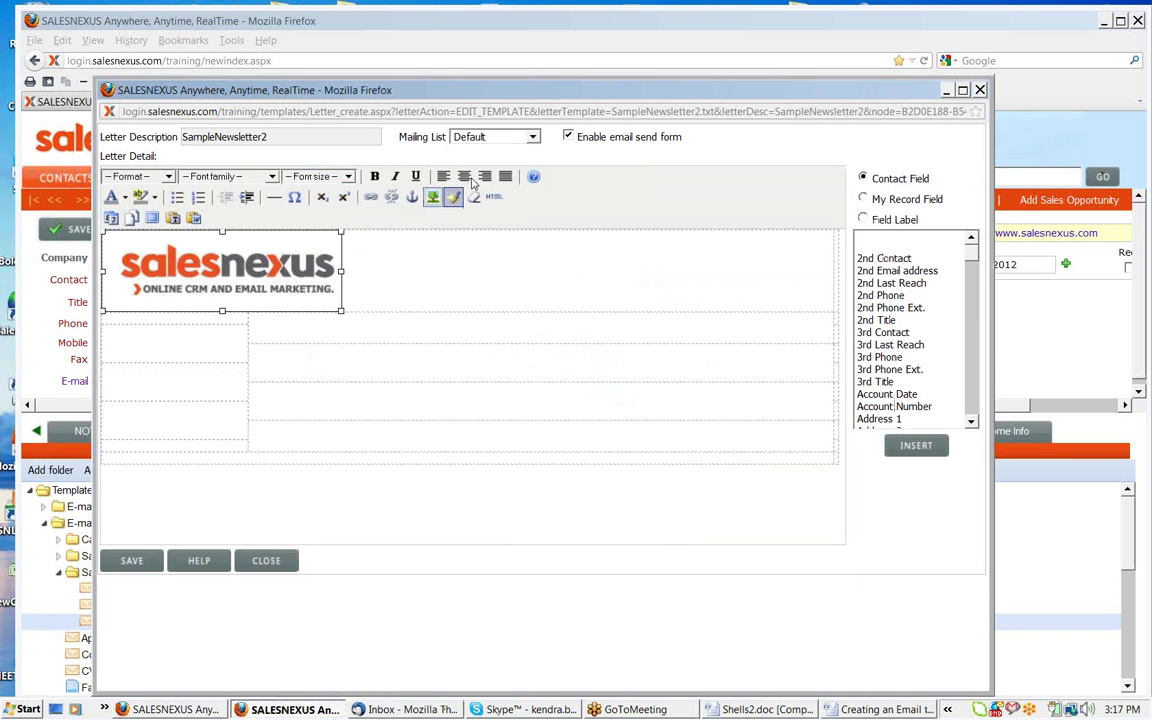
Right-align the logo, shrink it to 191 x 64, then delete it from the header
left_click(484, 176)
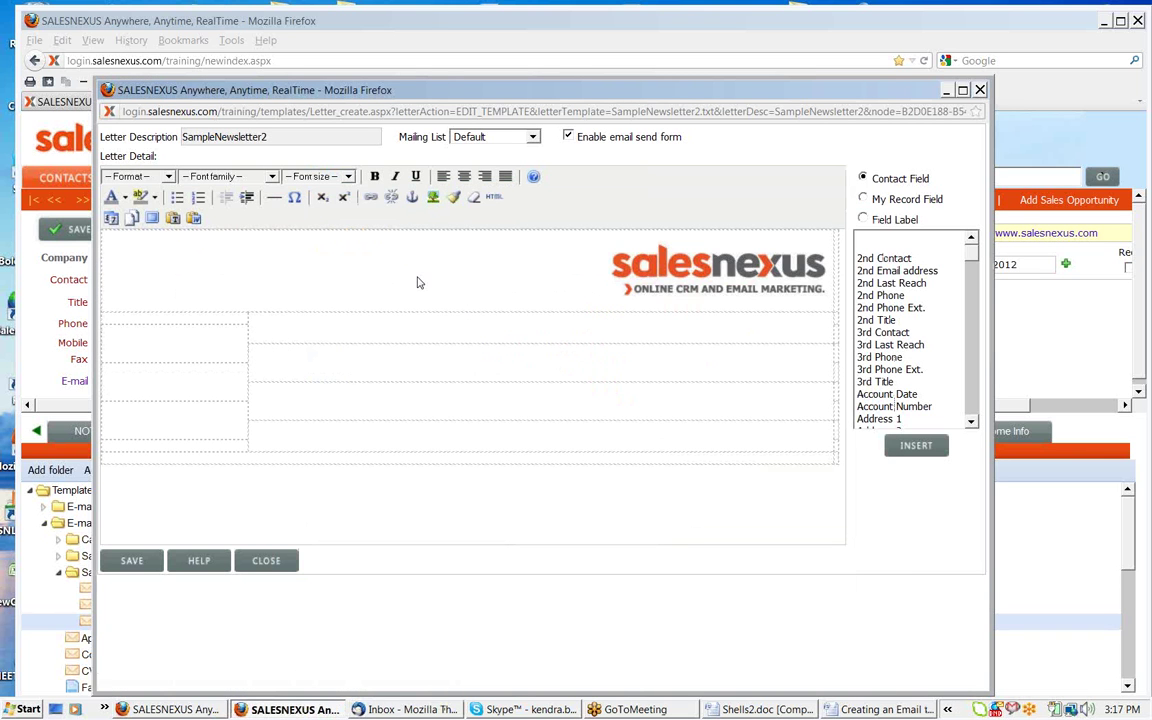
left_click(548, 311)
left_click(668, 284)
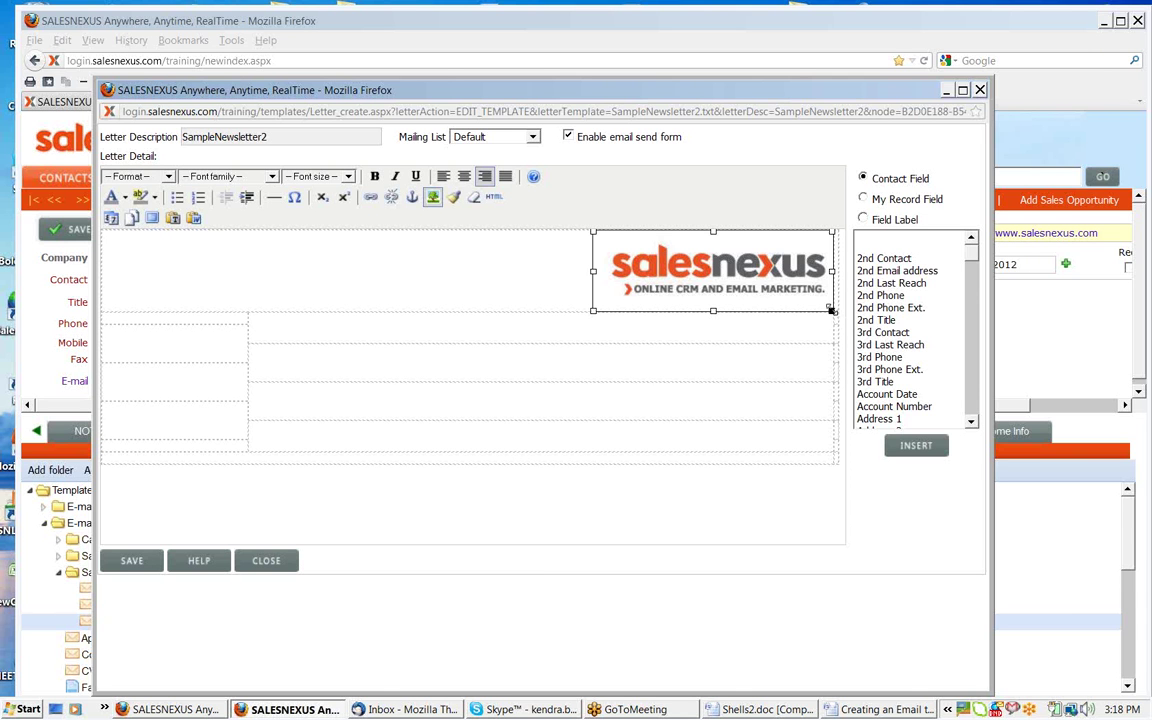
left_click_drag(831, 311, 805, 294)
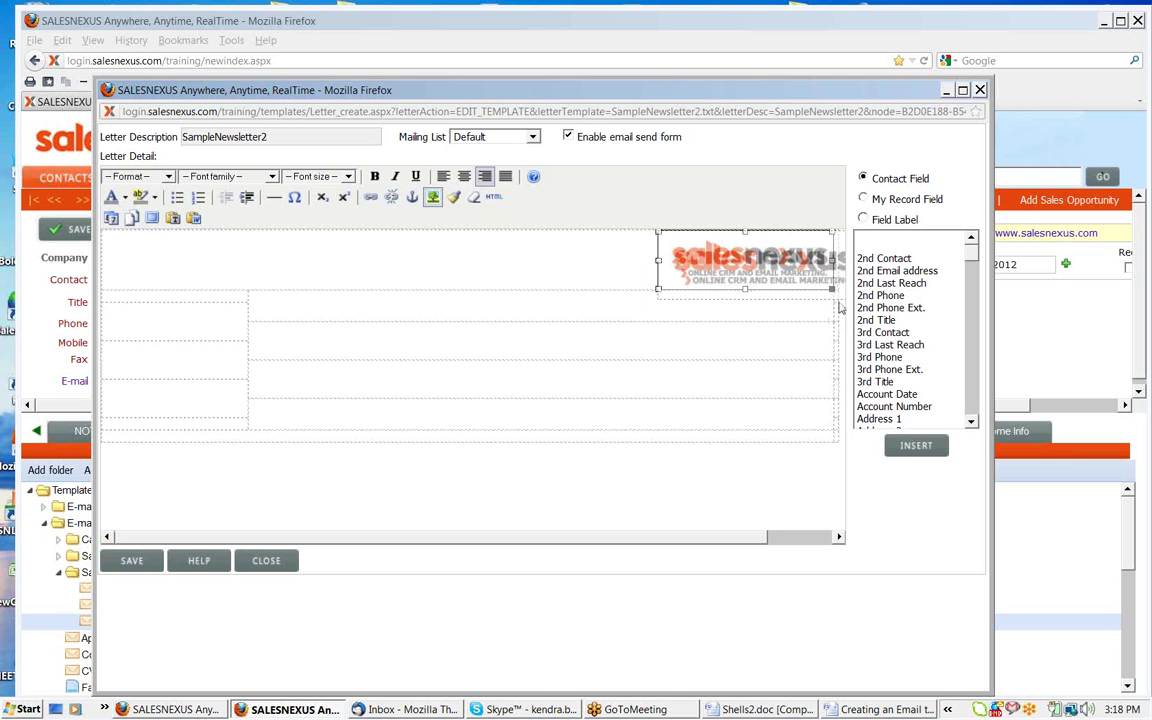
key("Delete")
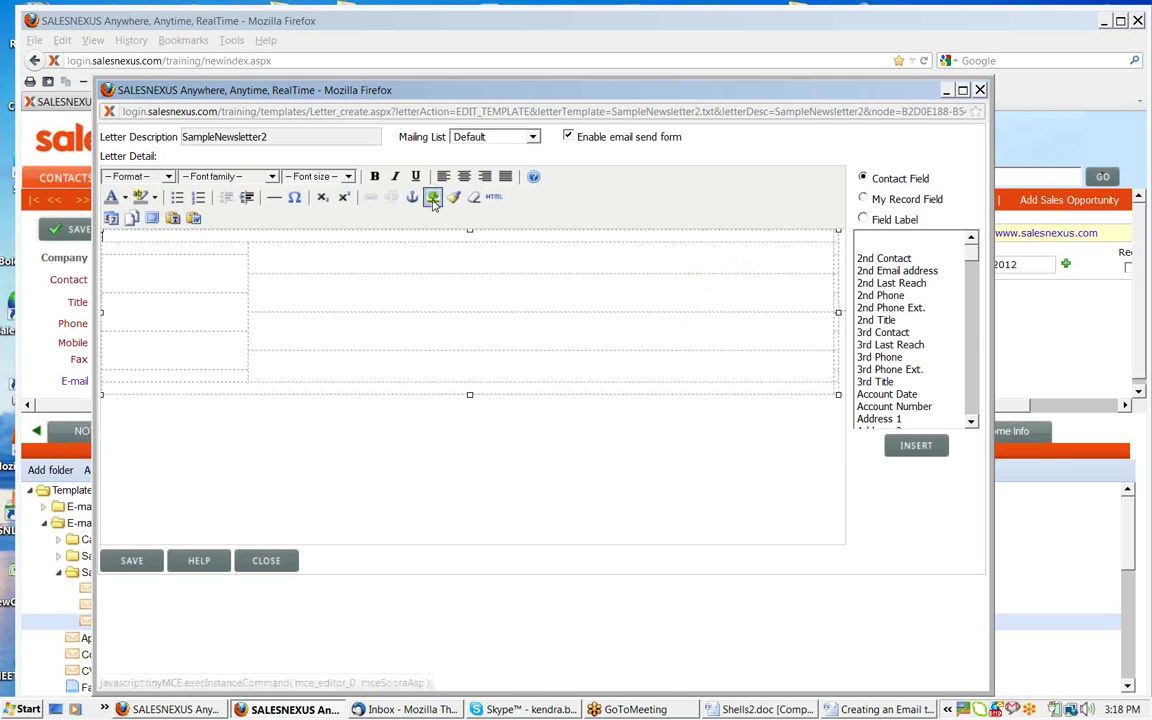
Reinsert snl_email_header5_01.jpg at 160 x 60 pixels, proceeding without an image description
left_click(433, 198)
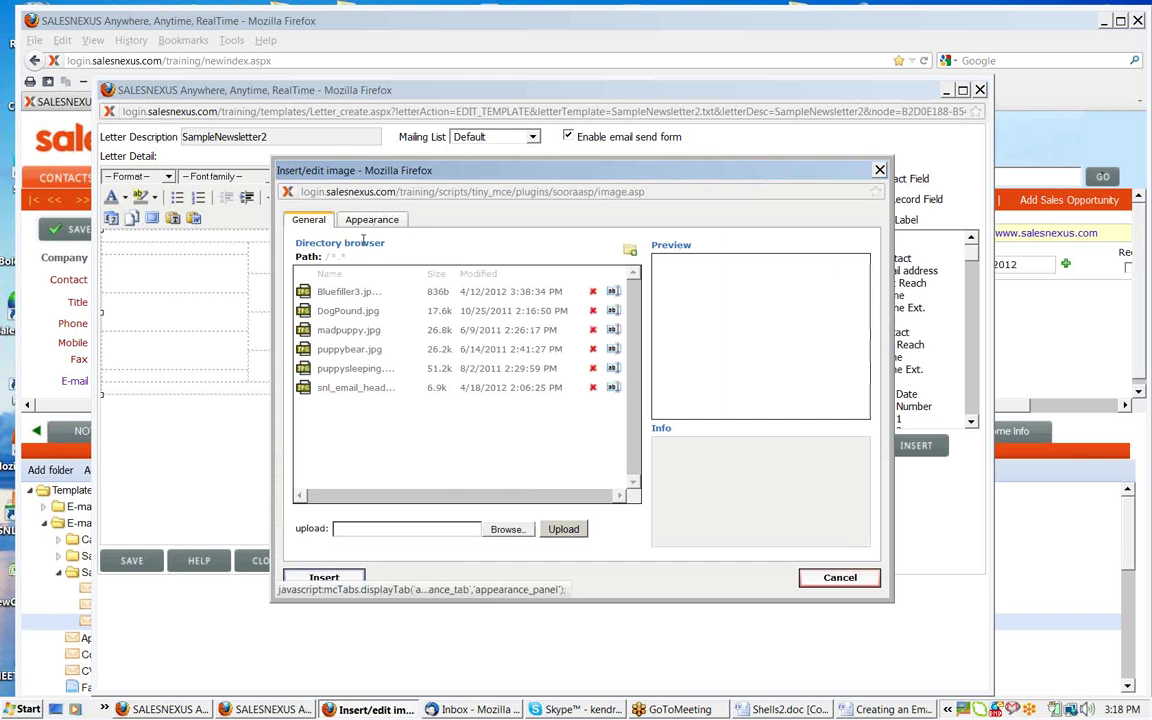
left_click(355, 387)
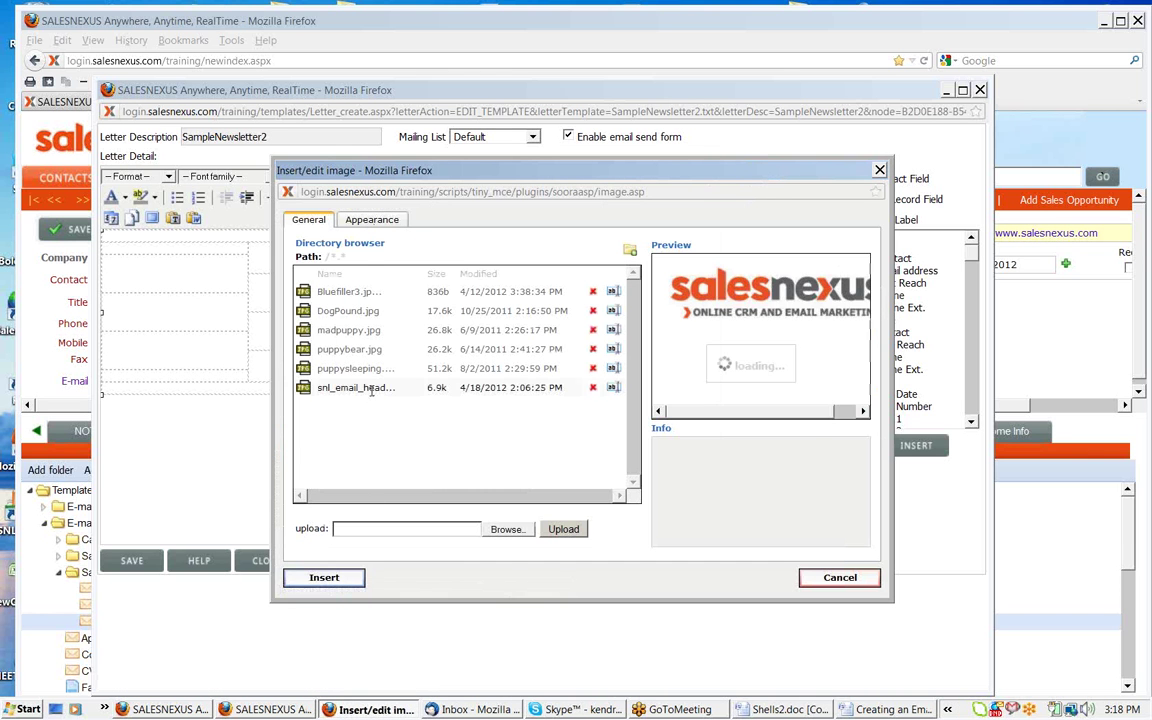
left_click(371, 222)
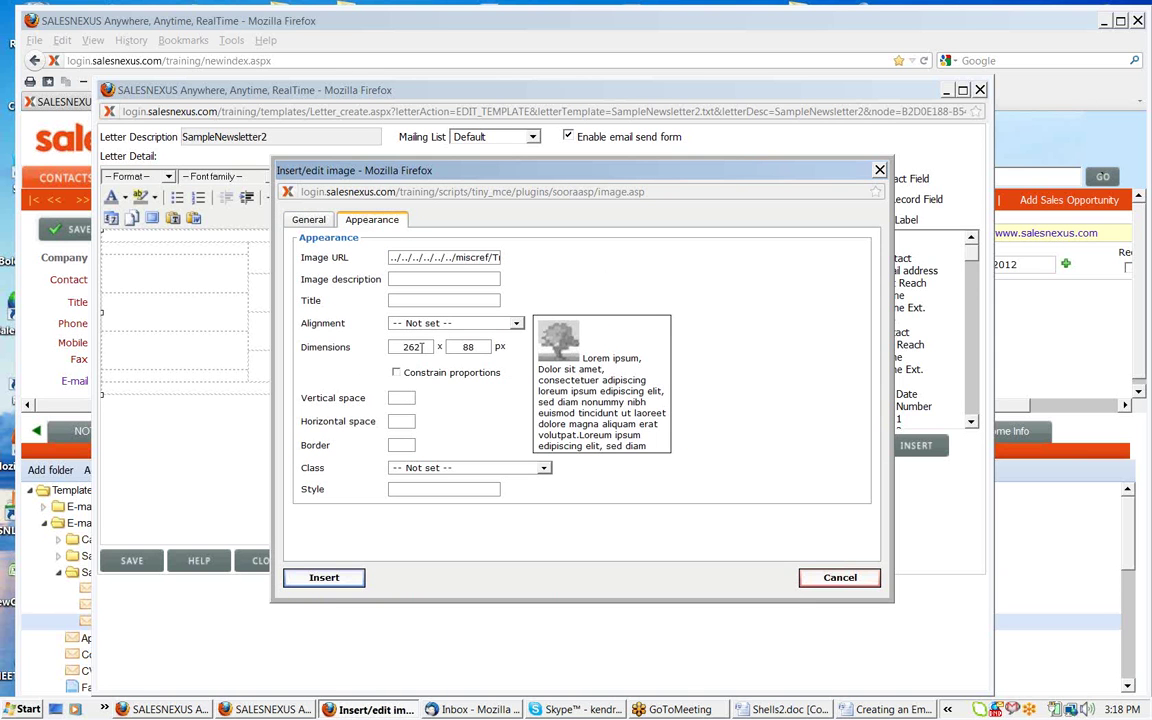
left_click_drag(421, 347, 388, 347)
type("160")
double_click(468, 347)
type("60")
left_click(324, 577)
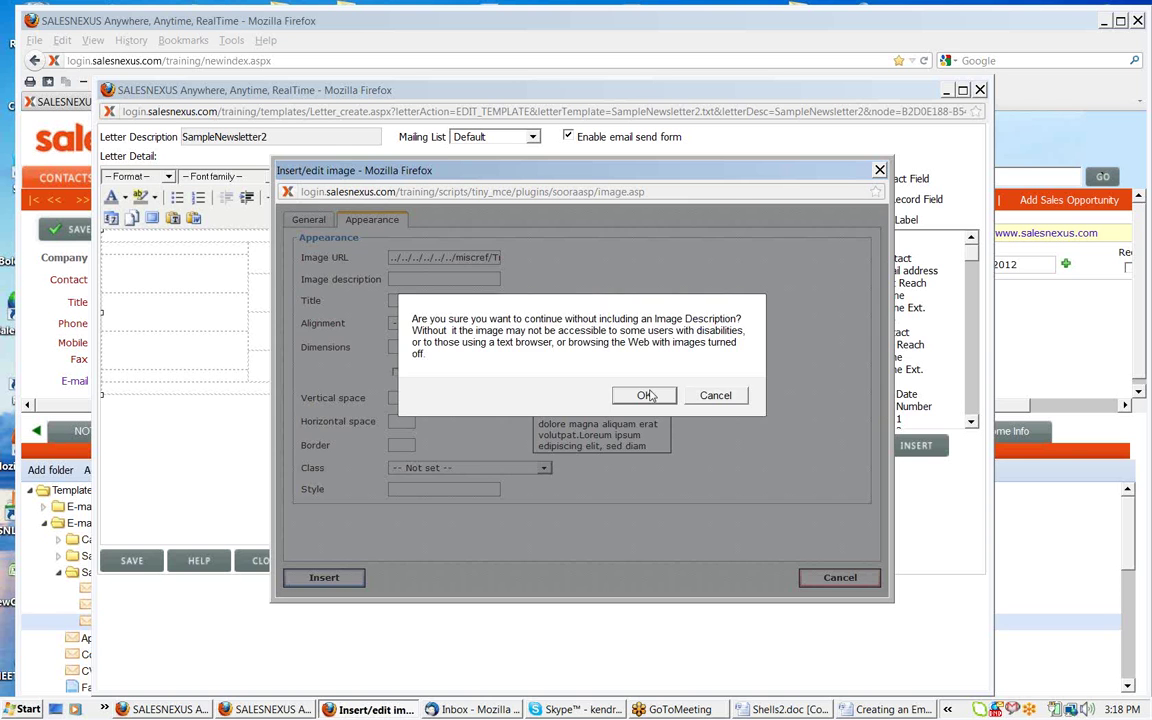
left_click(651, 393)
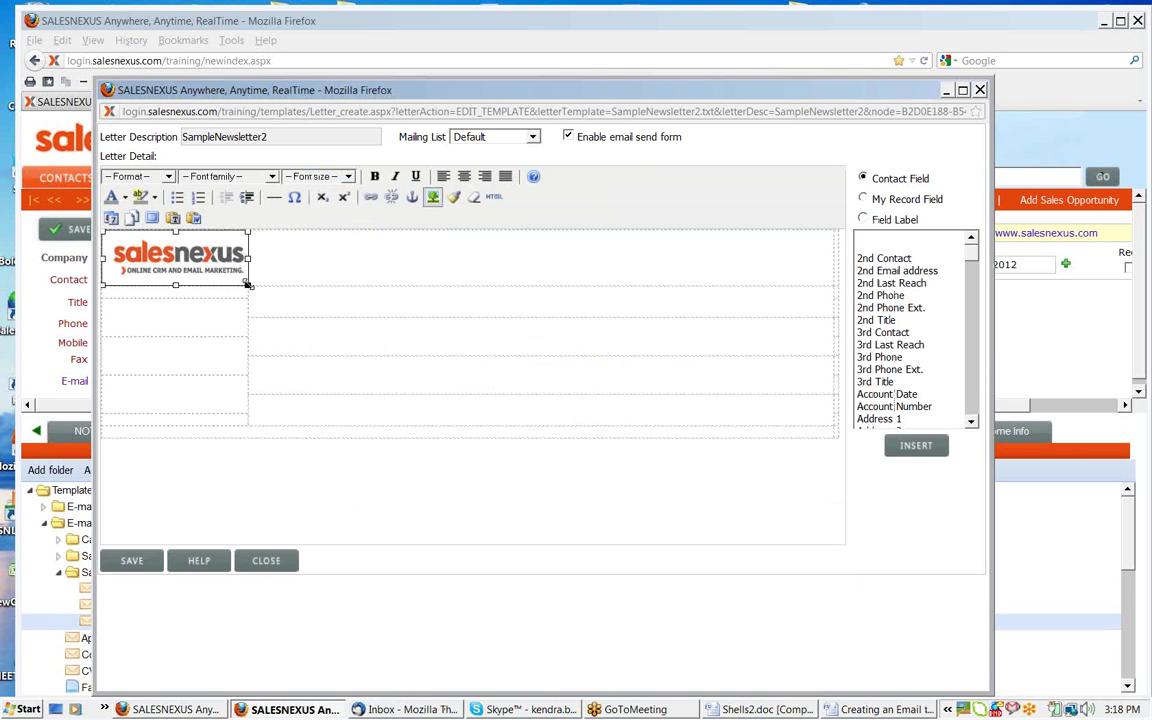
Resize the logo to about 188 x 70, right-align it, and close the template editor
left_click_drag(248, 288, 276, 291)
left_click(484, 176)
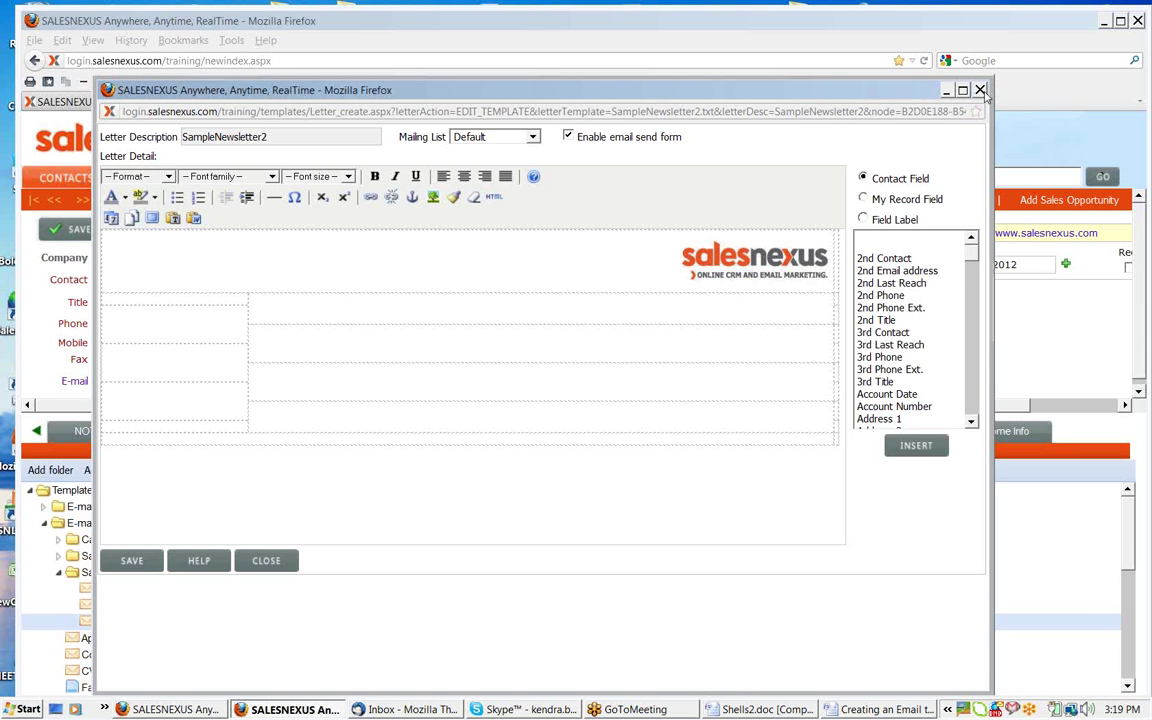
left_click(981, 91)
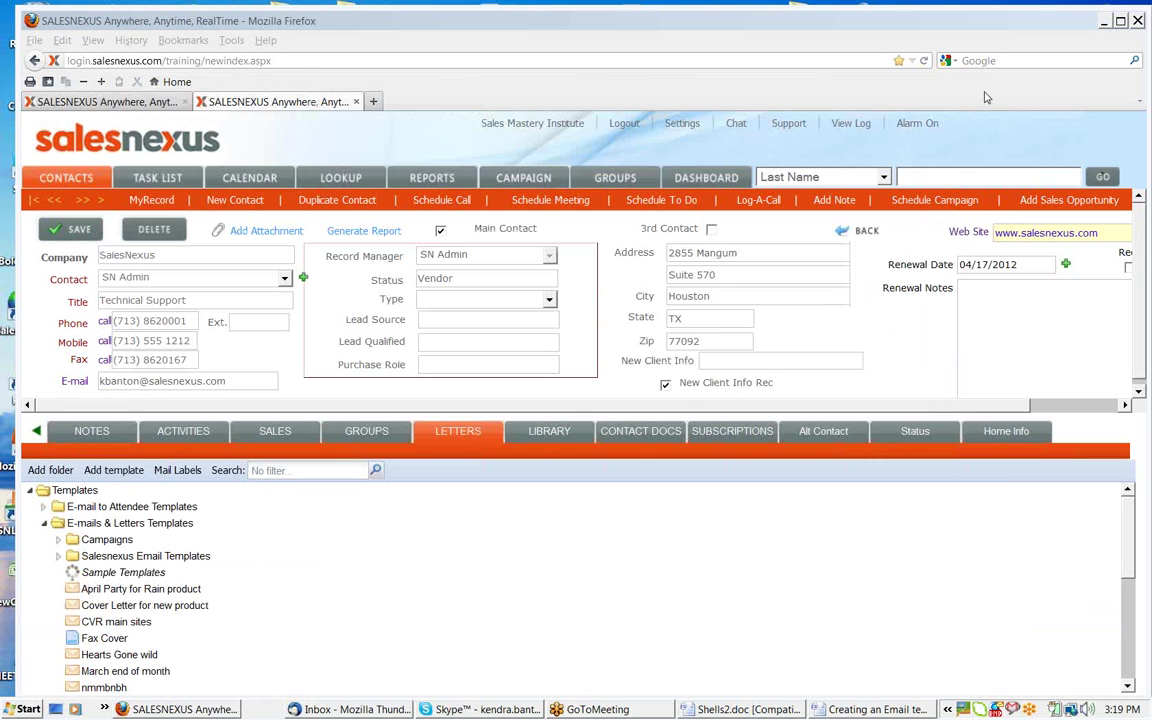
In Shells2.doc, merge the two middle-column cells into one
left_click(710, 711)
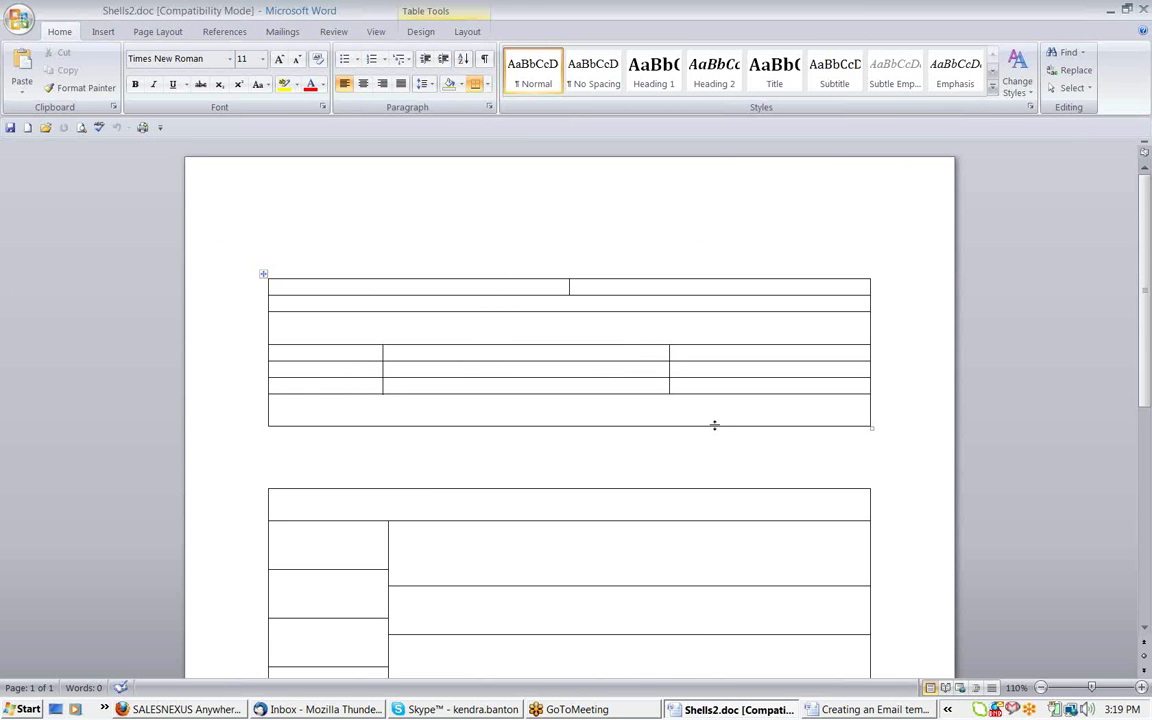
left_click_drag(429, 371, 418, 378)
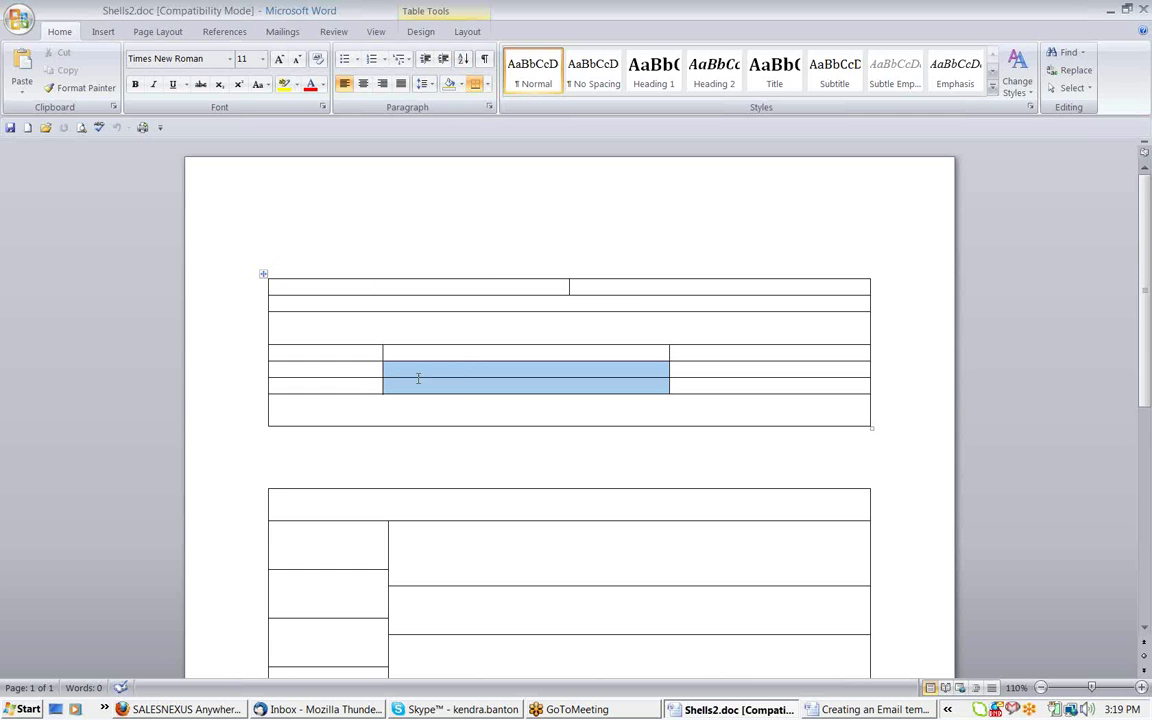
right_click(462, 378)
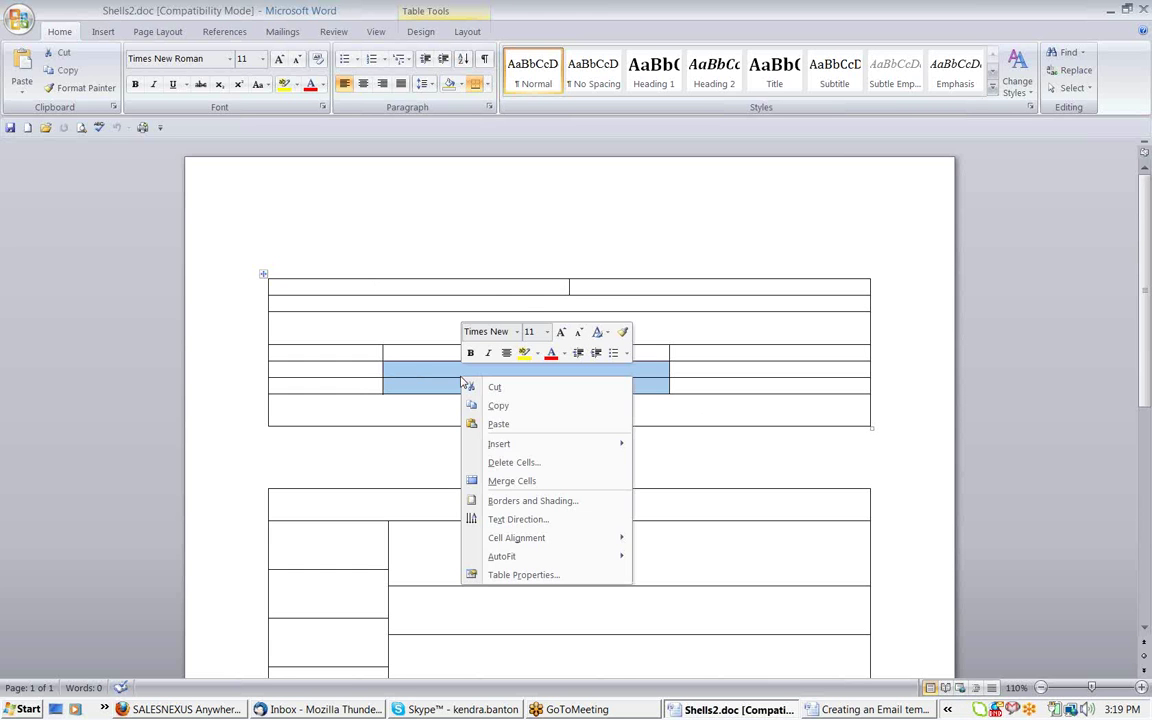
left_click(508, 481)
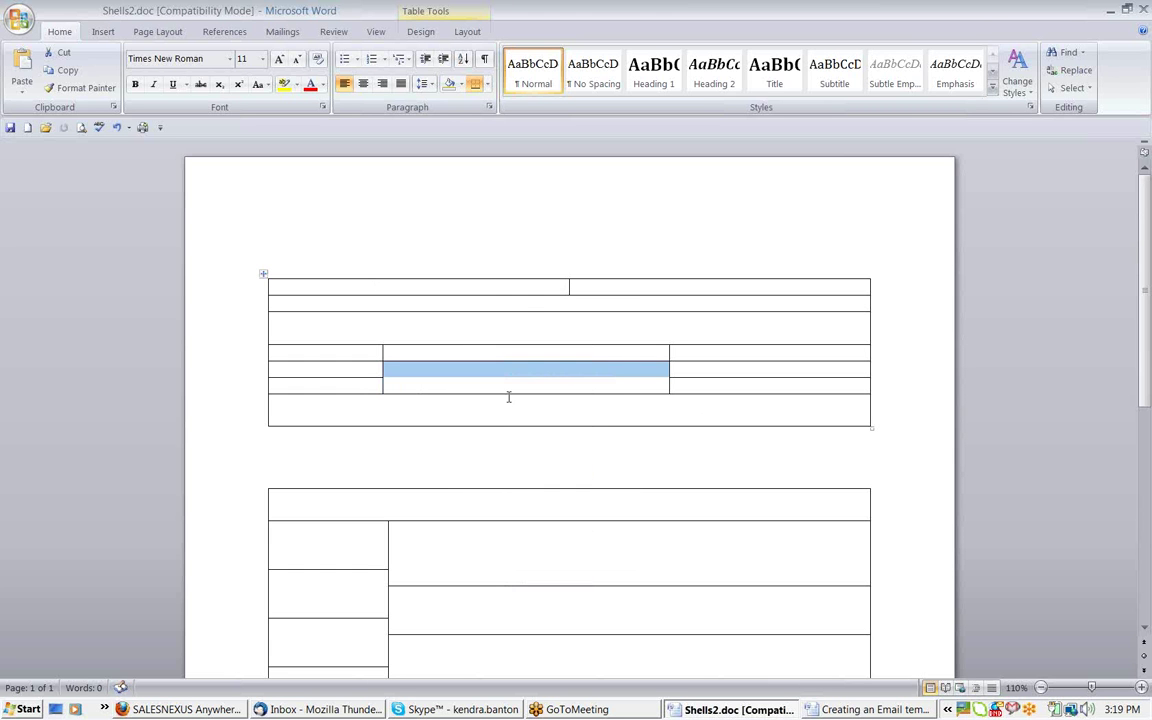
left_click(508, 396)
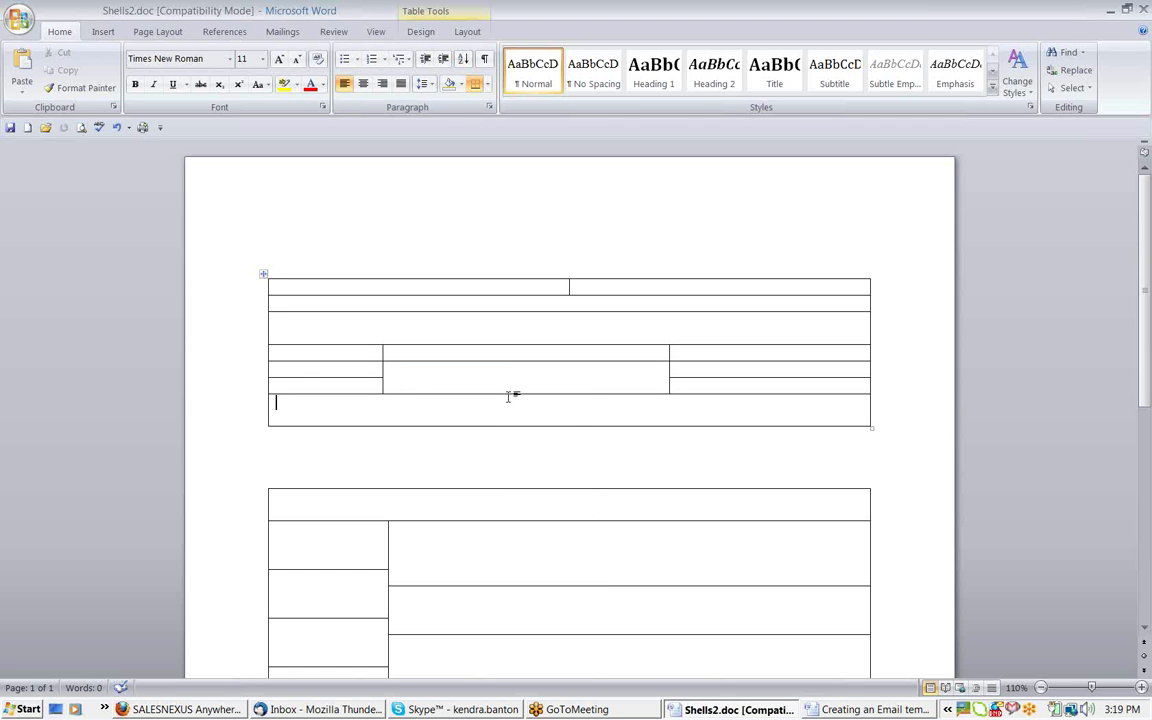
Apply No Border to the whole top table
left_click(263, 275)
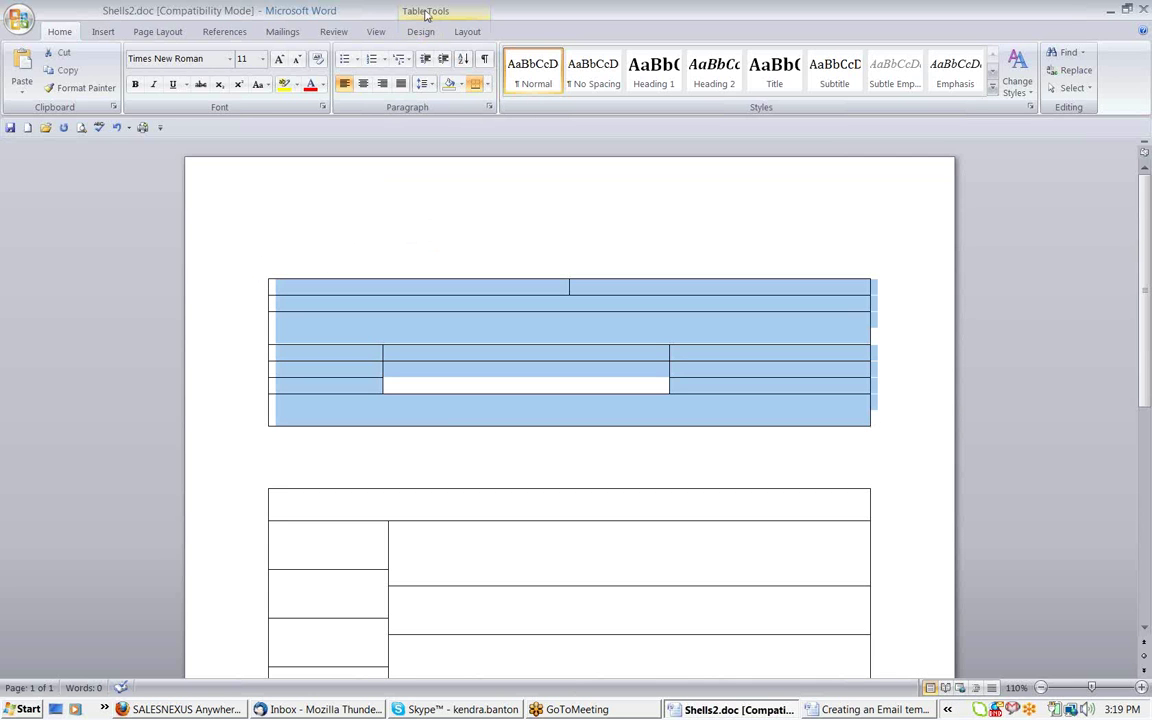
left_click(420, 31)
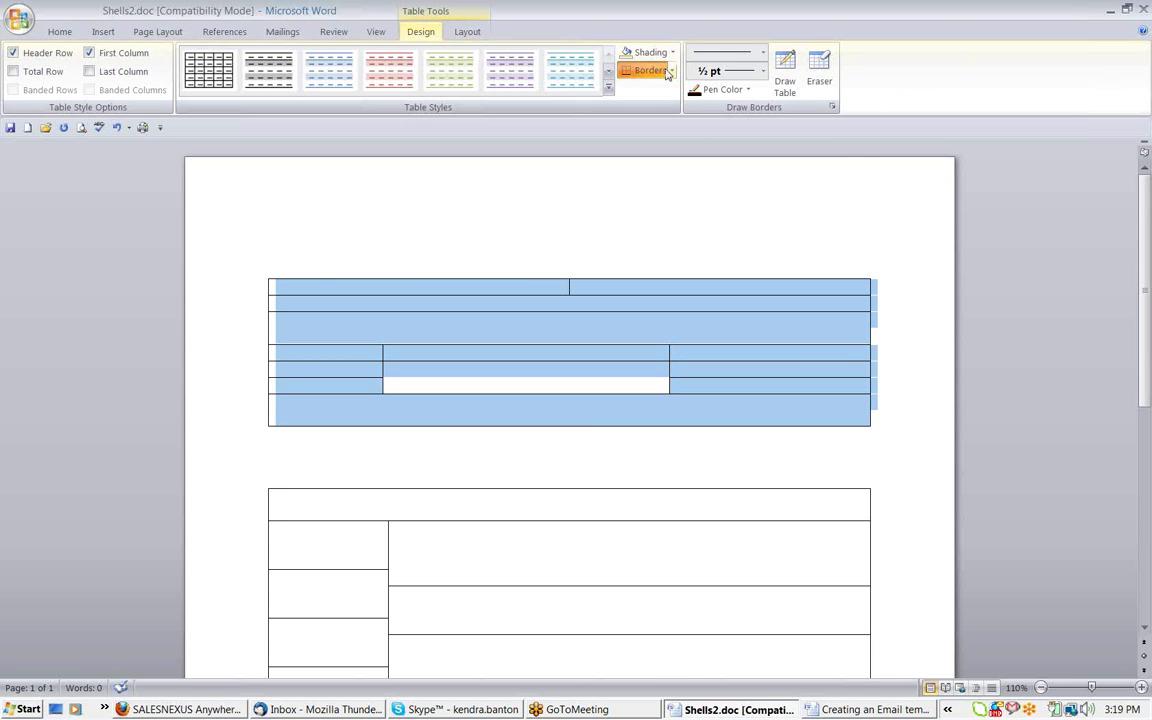
left_click(671, 71)
left_click(648, 165)
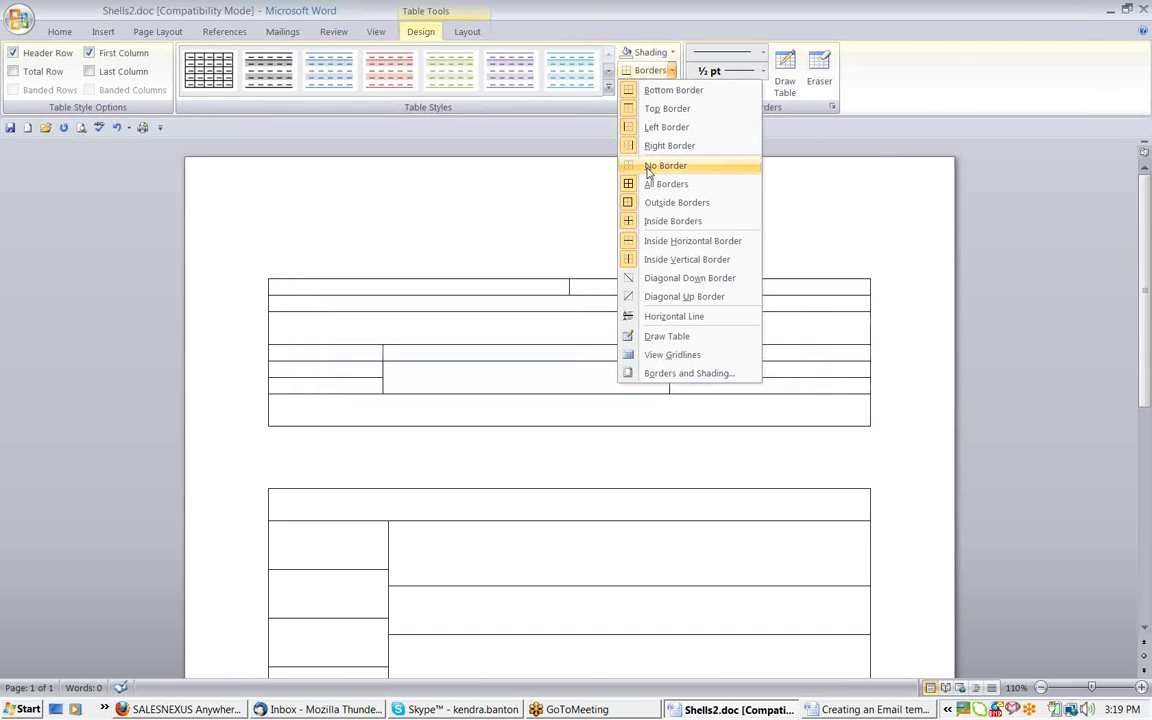
left_click(496, 443)
Copy the borderless top table and return to SalesNexus in the browser
left_click(304, 357)
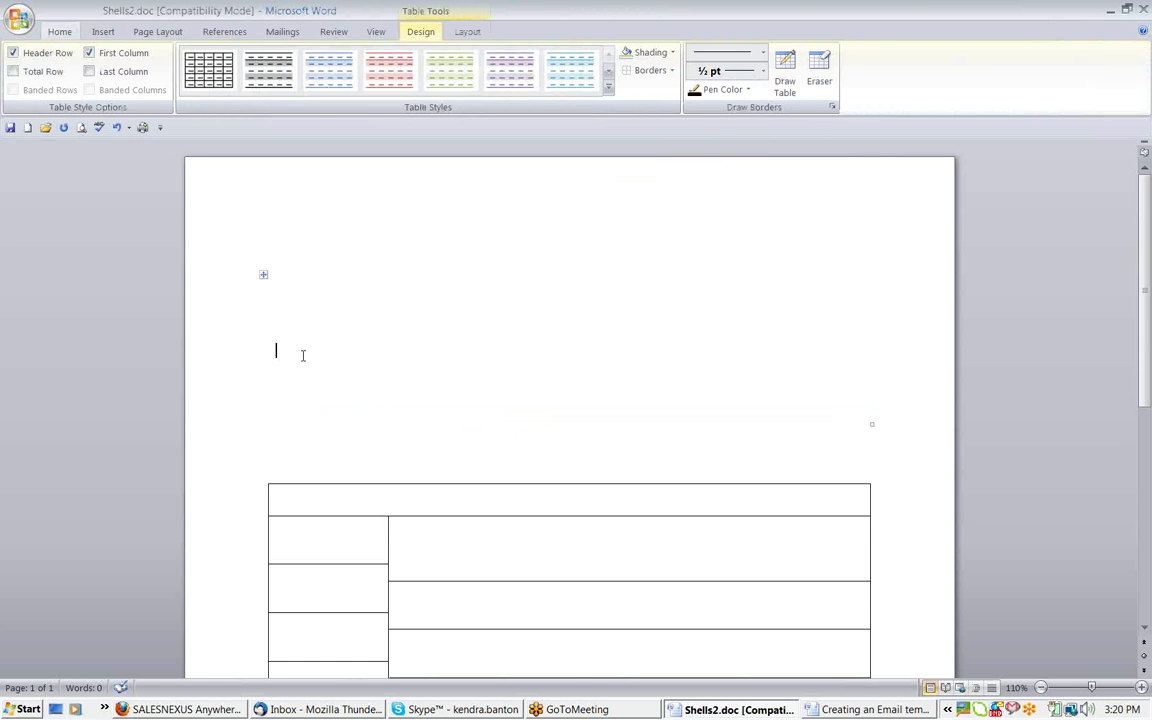
left_click(264, 274)
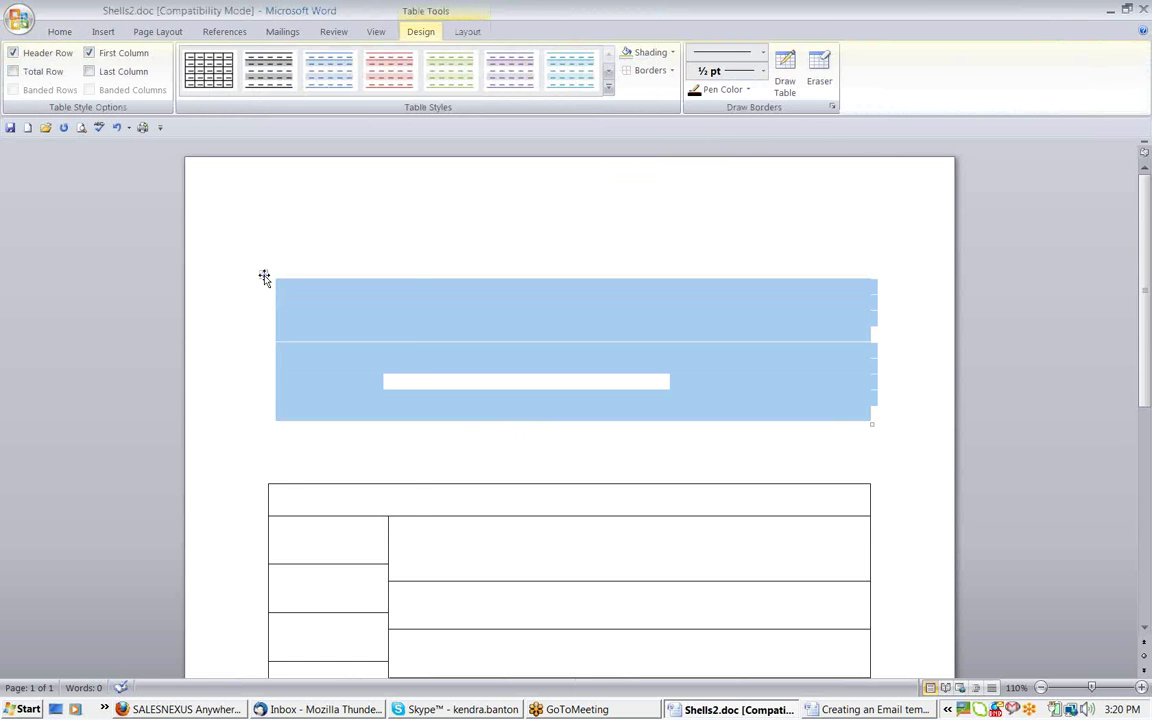
right_click(264, 274)
left_click(303, 306)
left_click(192, 710)
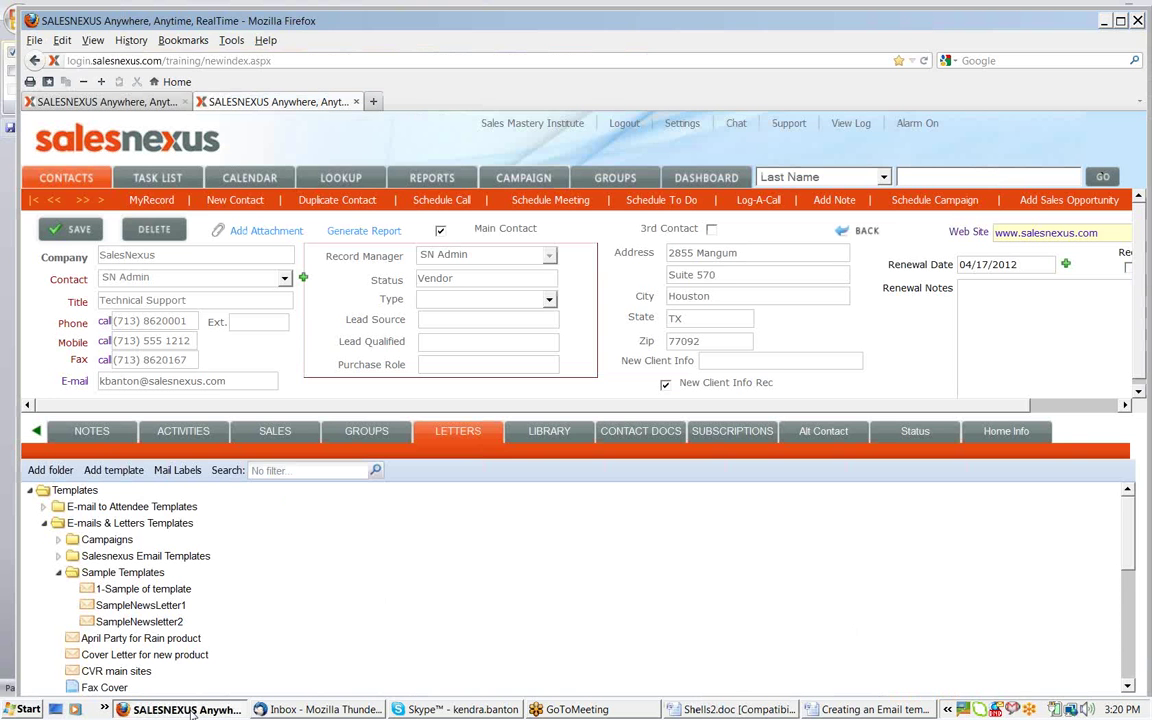
Add a new Sample Templates template, paste the copied Word table into its body, and widen the window
left_click(88, 574)
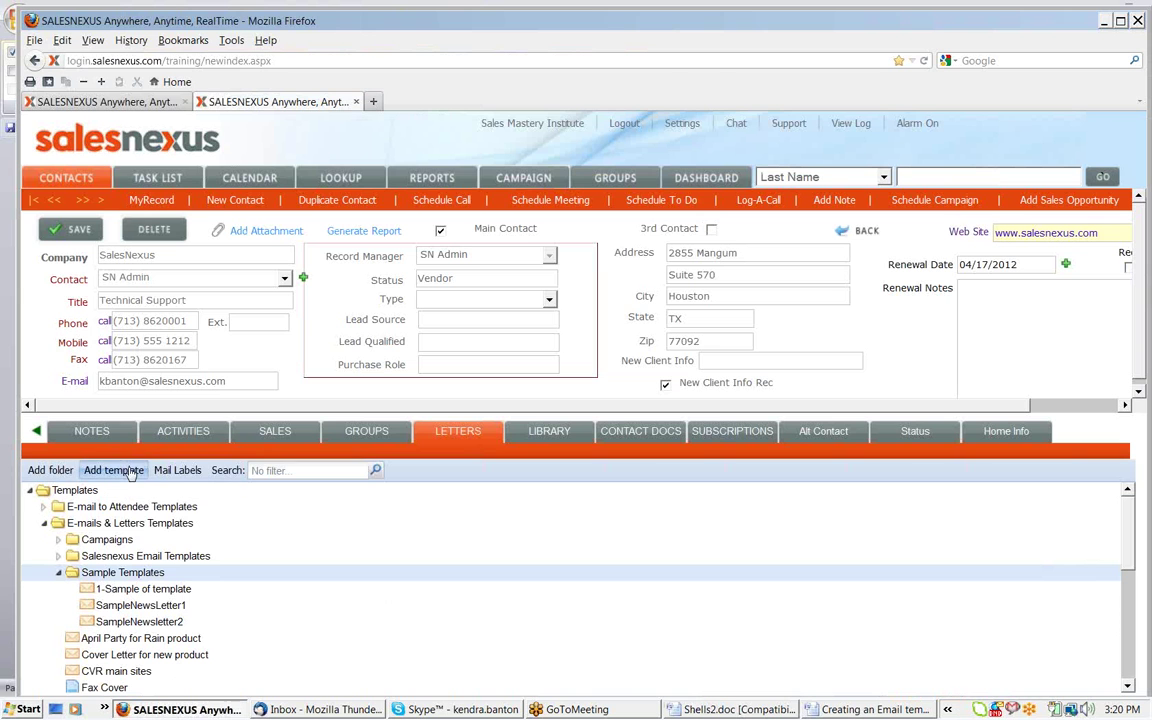
left_click(114, 470)
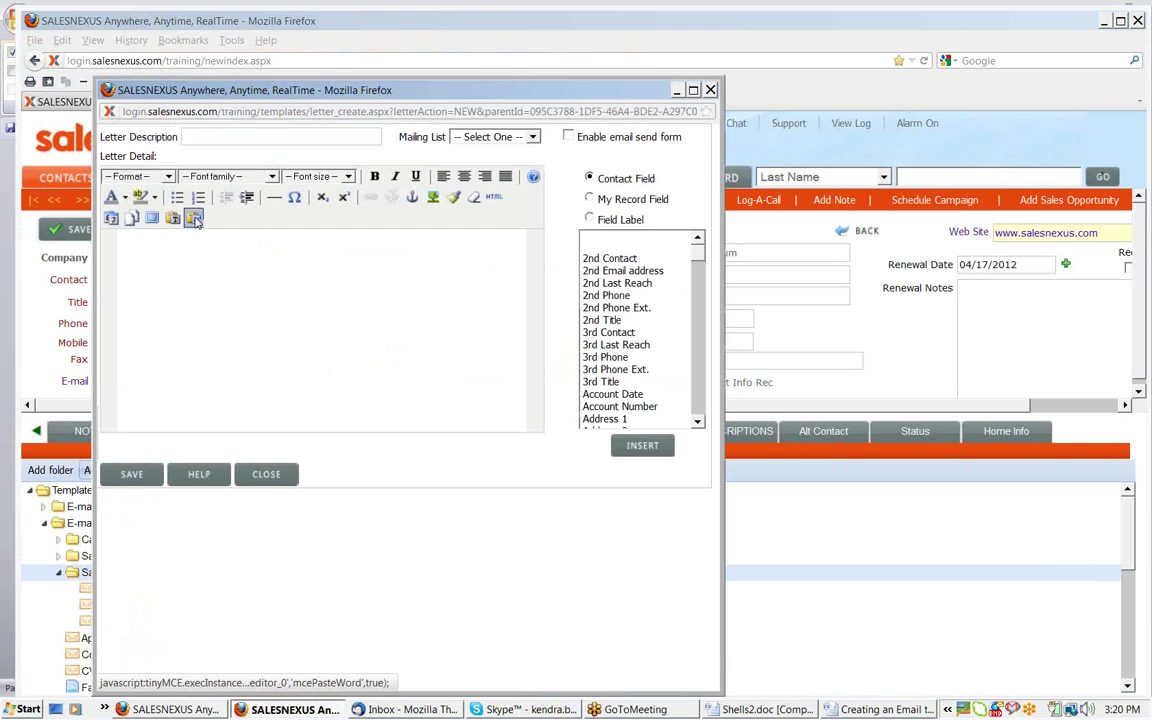
left_click(194, 218)
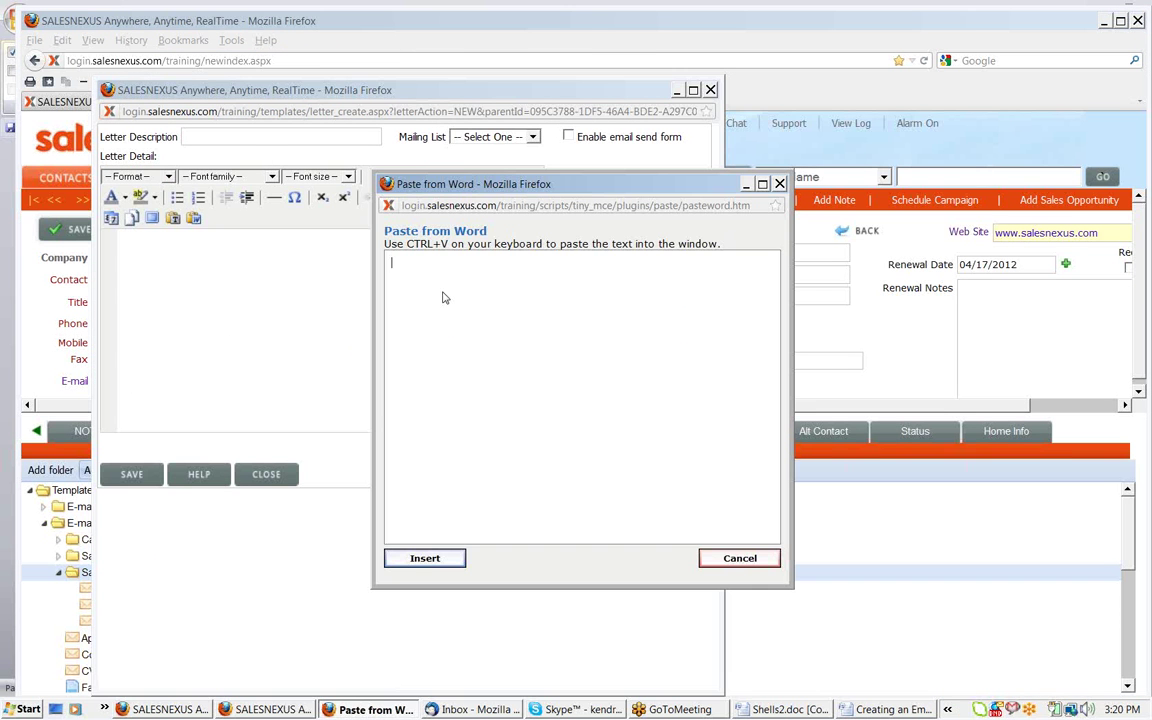
key("ctrl+v")
left_click(420, 555)
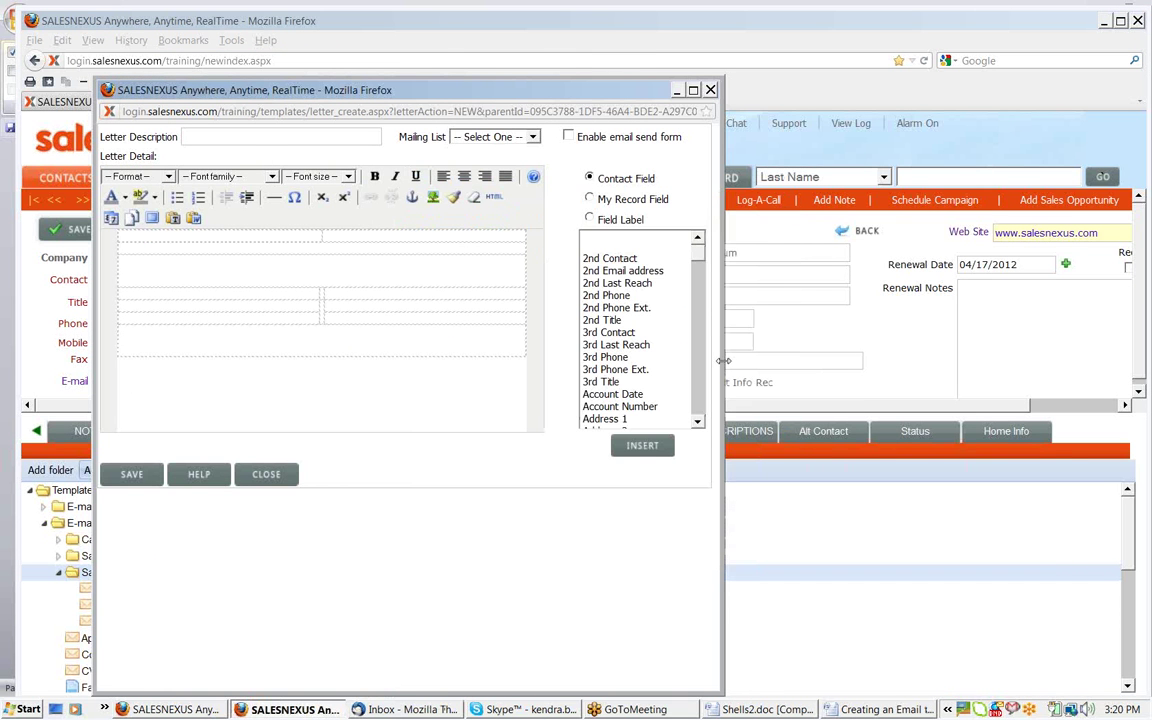
left_click_drag(722, 360, 1068, 360)
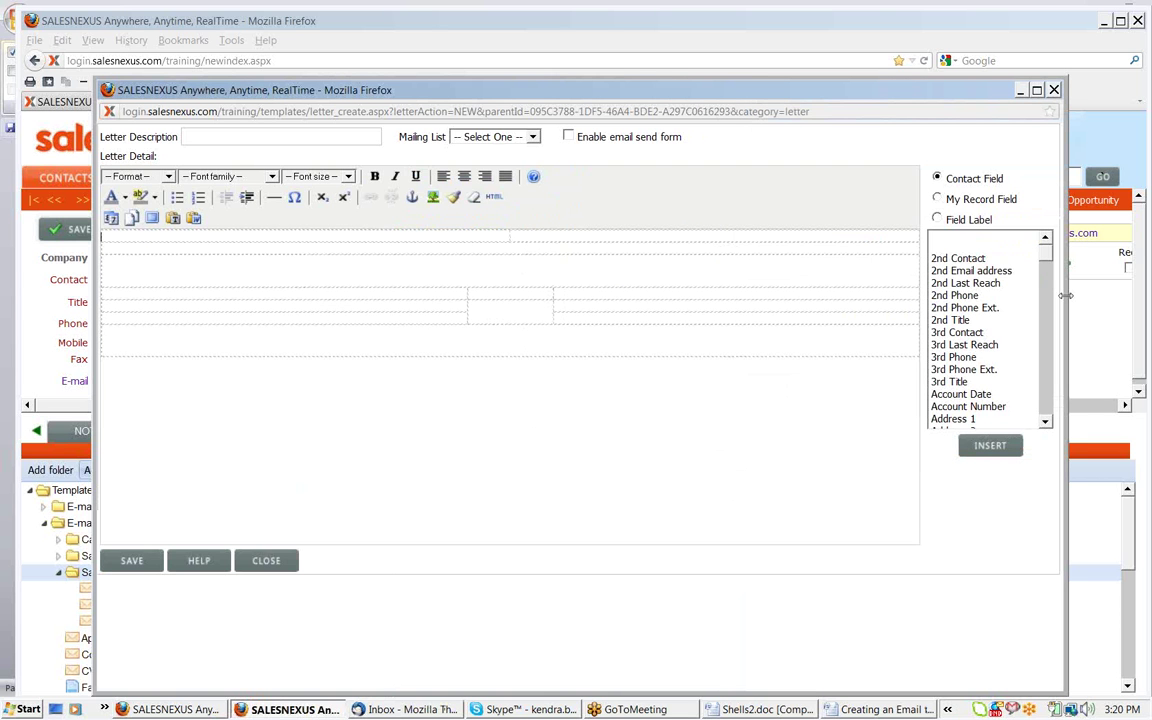
left_click(509, 288)
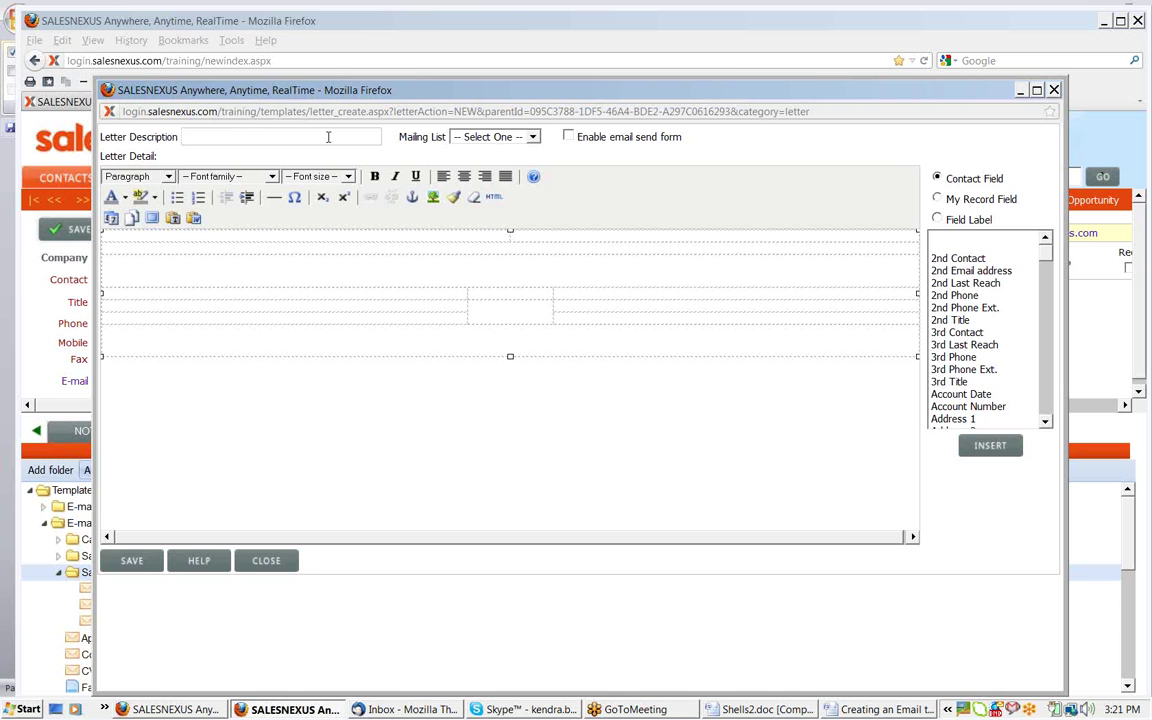
Enter 'Open house Announcement' as the Letter Description, check Enable email send form, and save
left_click(328, 137)
type("Open house ")
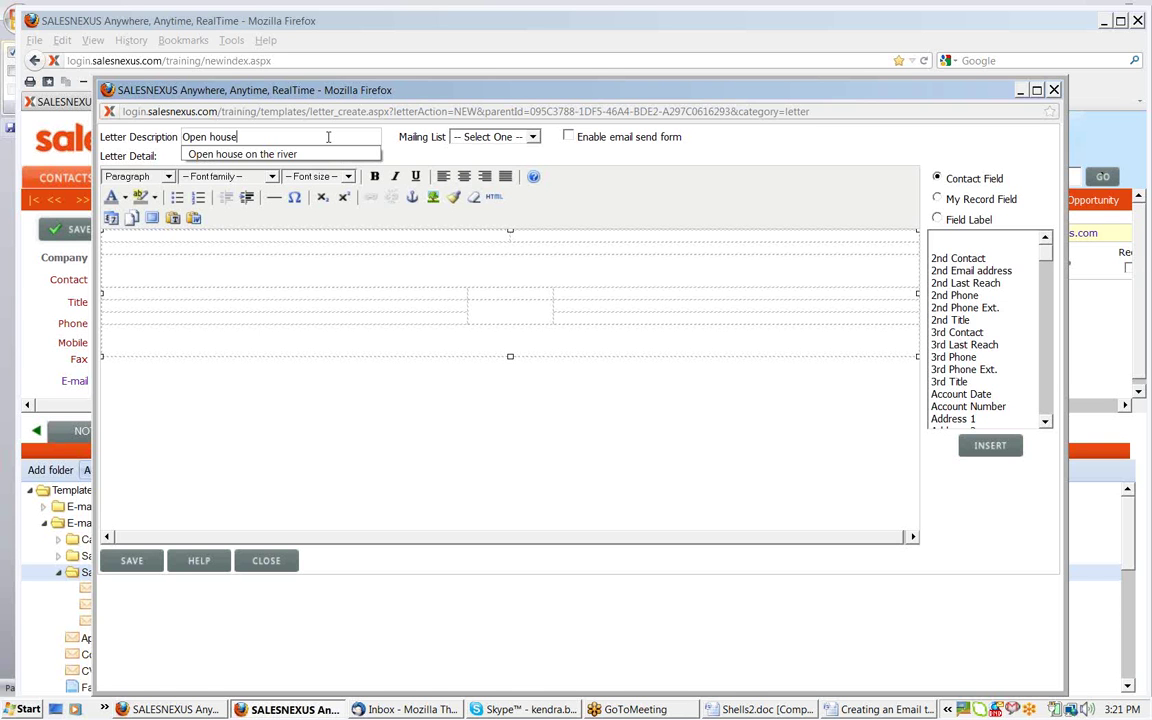
type("Announcement")
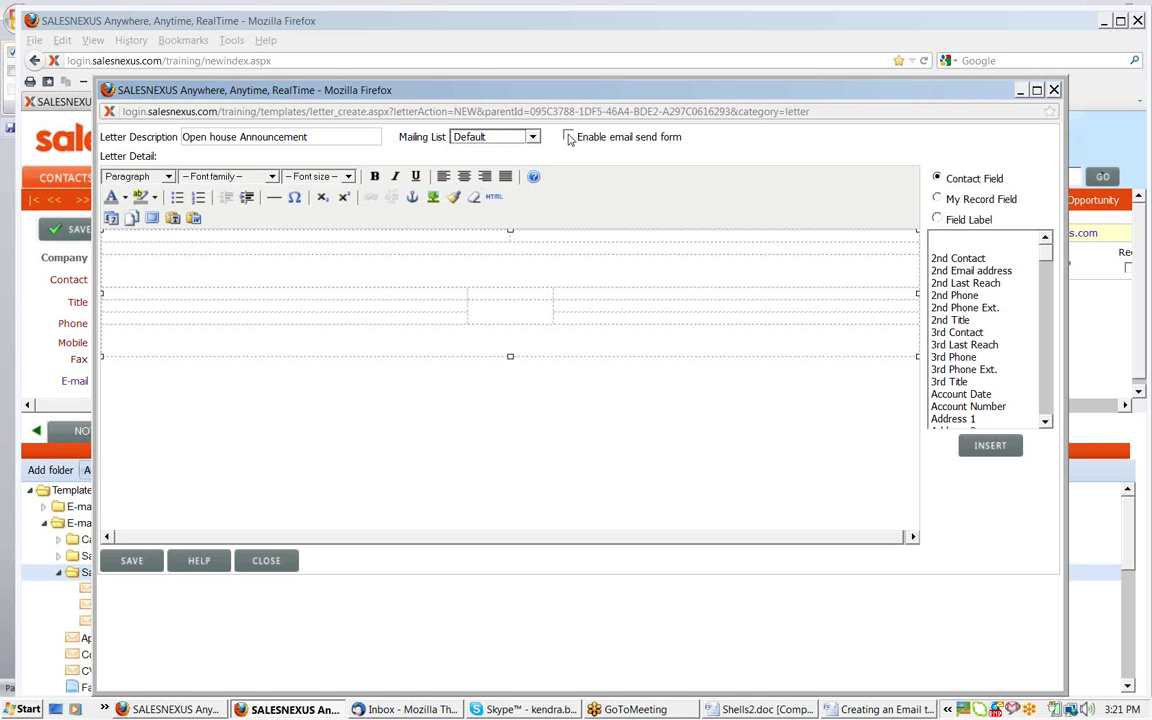
left_click(569, 137)
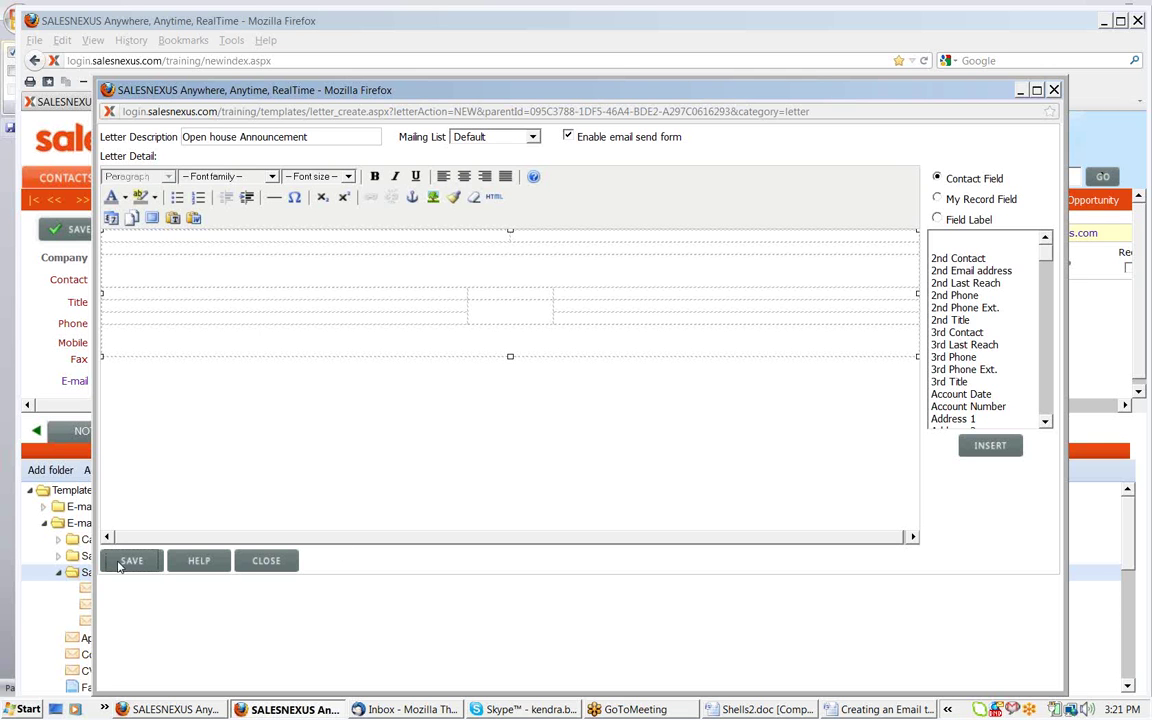
left_click(123, 558)
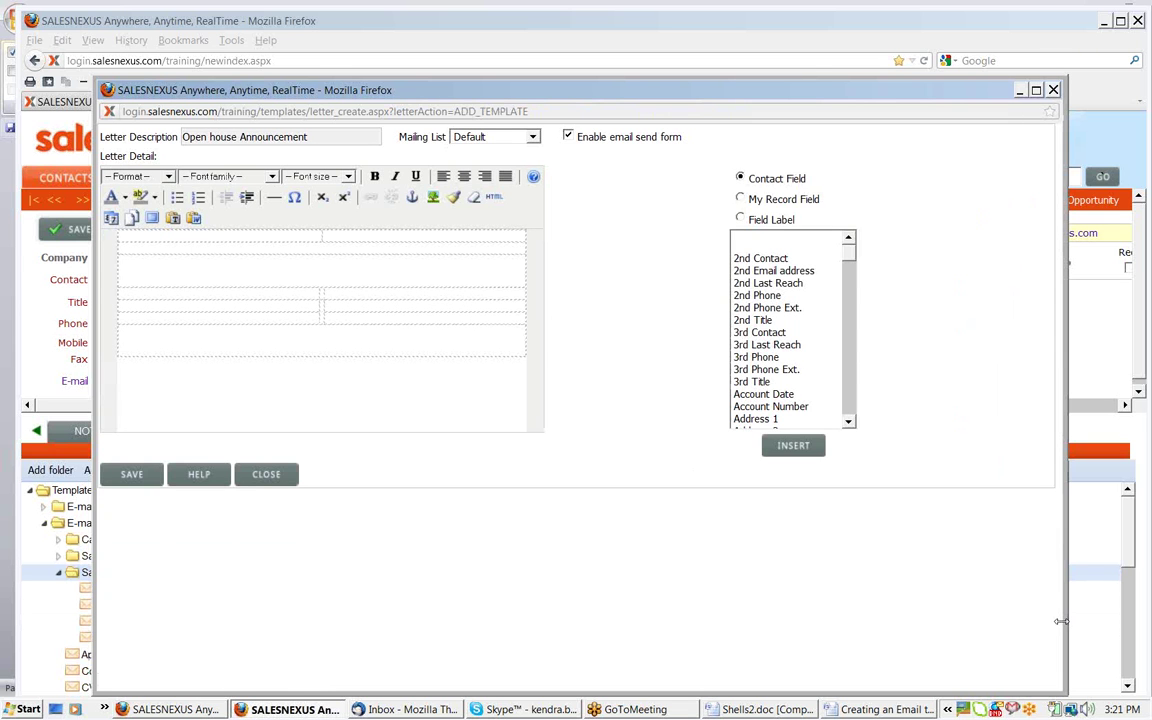
Give the top two table rows an orange background from the colour swatches
left_click_drag(1061, 621, 1090, 573)
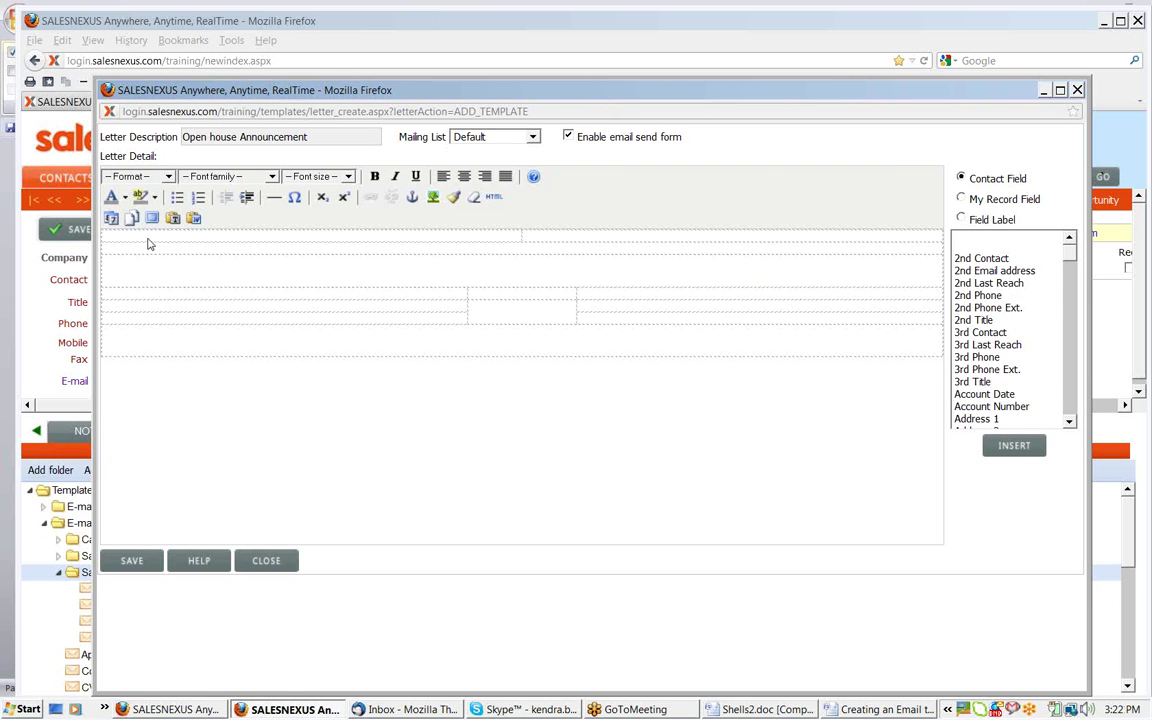
left_click(116, 238)
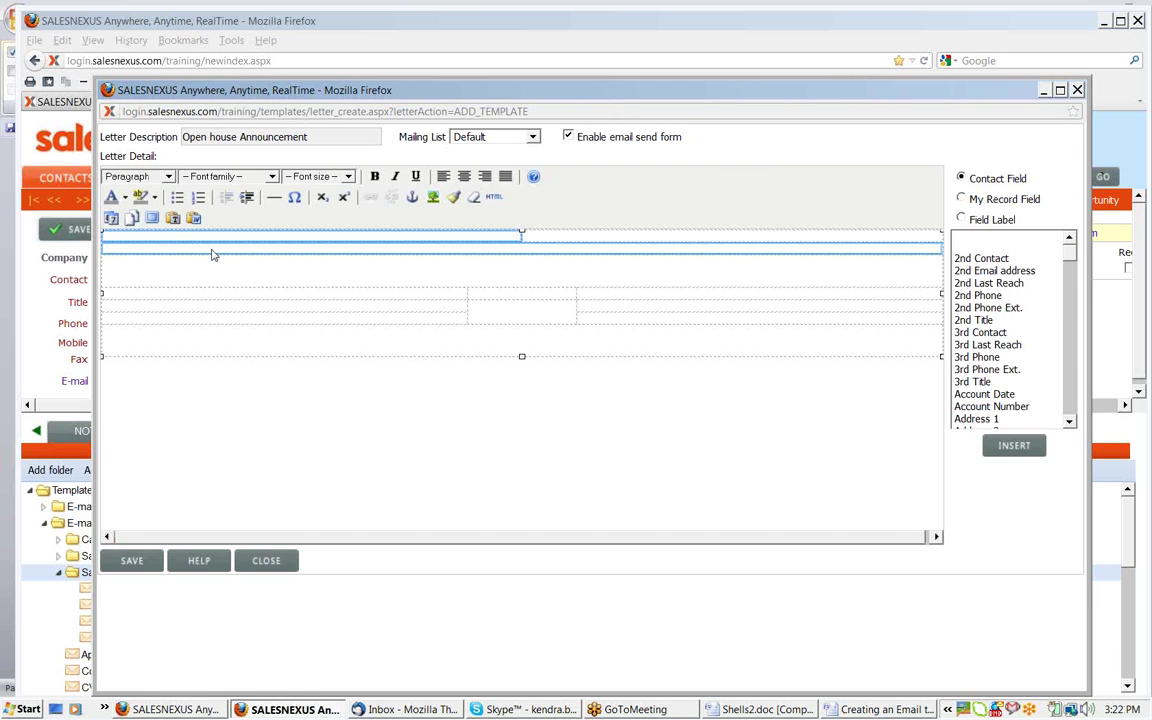
left_click_drag(212, 255, 213, 254)
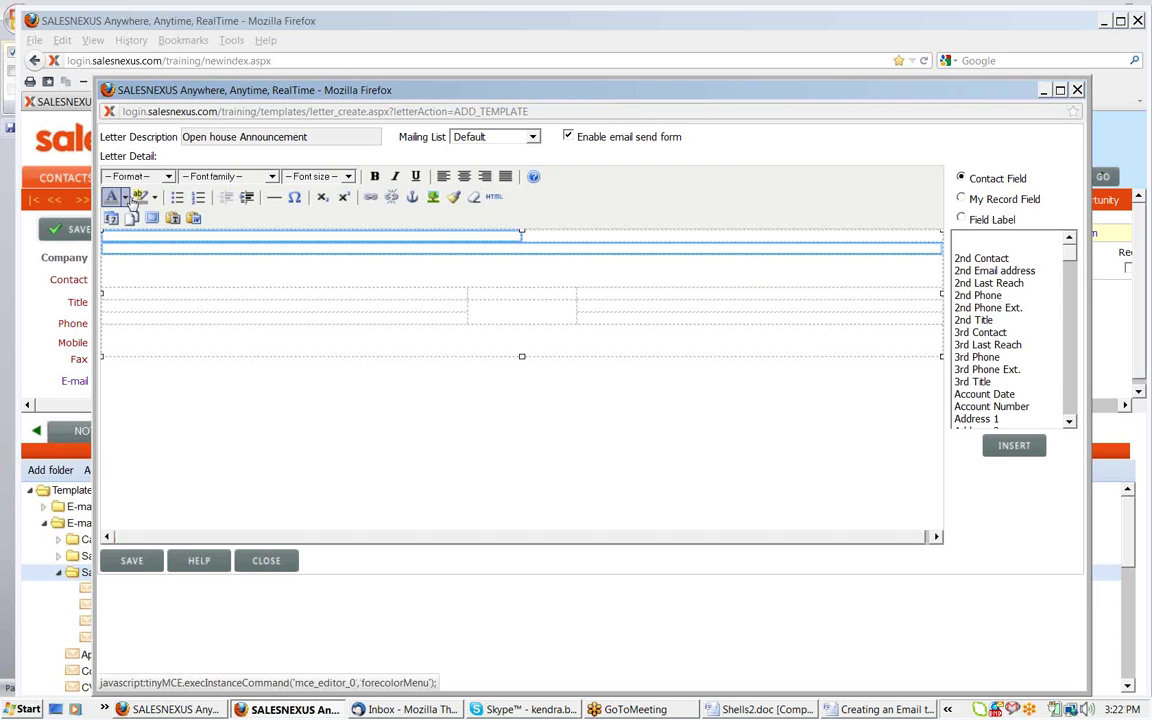
left_click(154, 197)
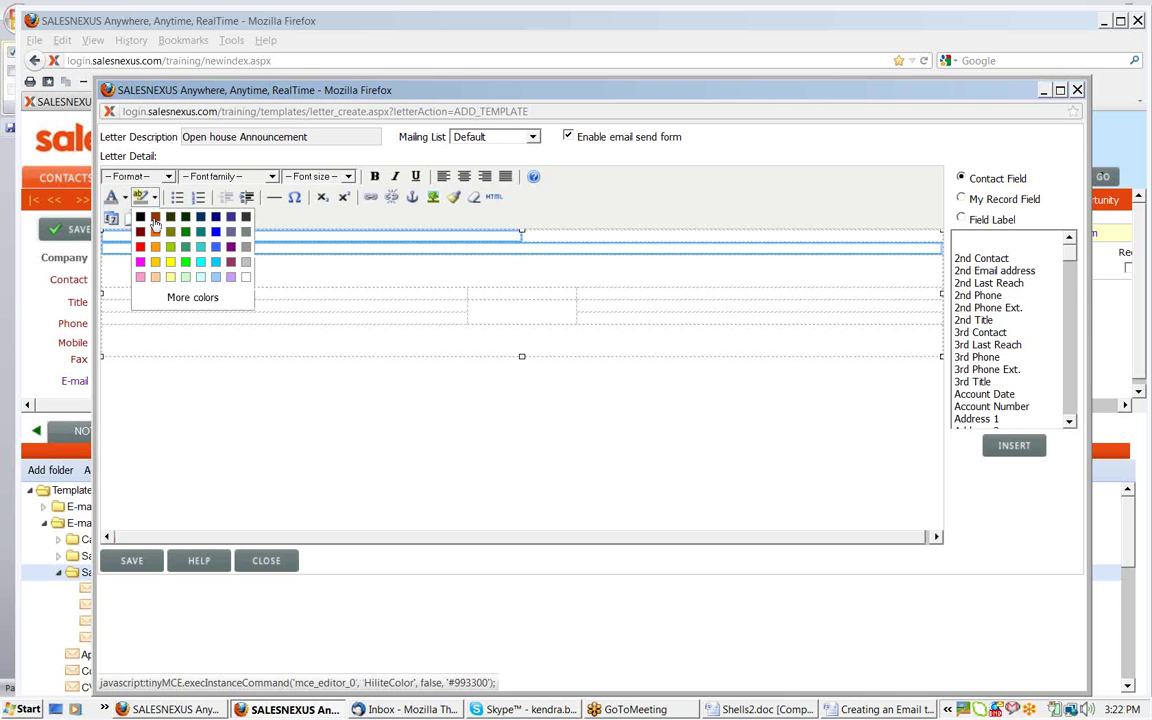
left_click(155, 259)
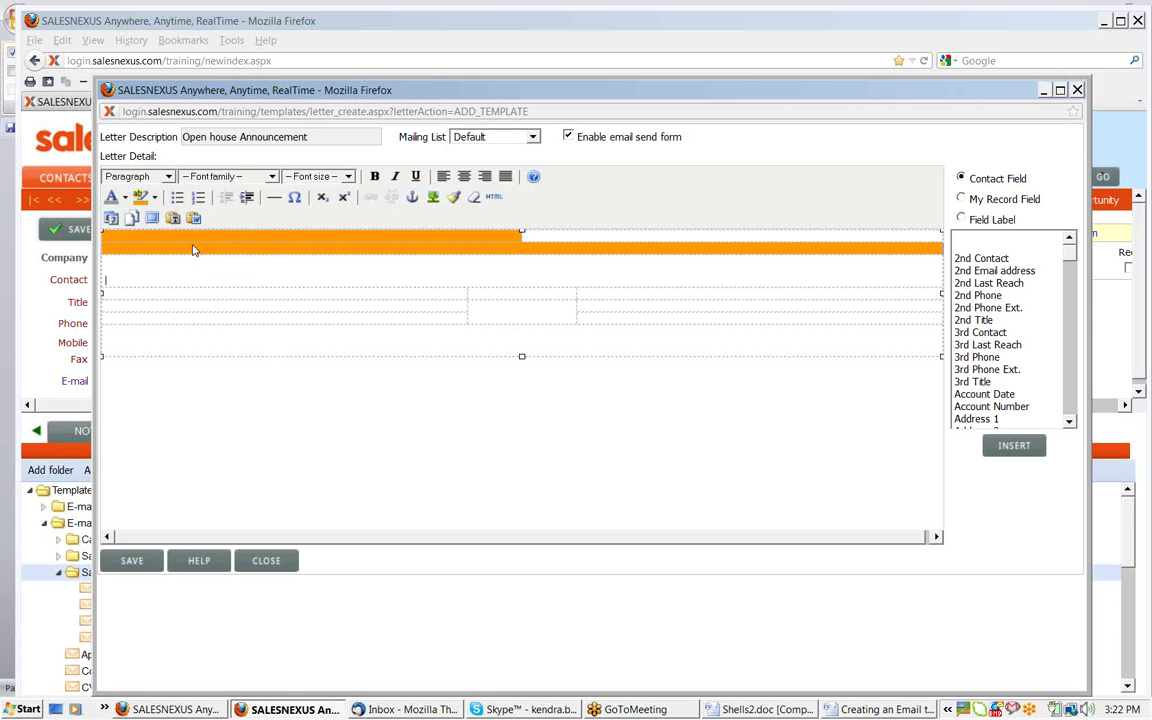
Refine the two rows' background to the custom orange #ff9d0a
left_click_drag(108, 236, 138, 254)
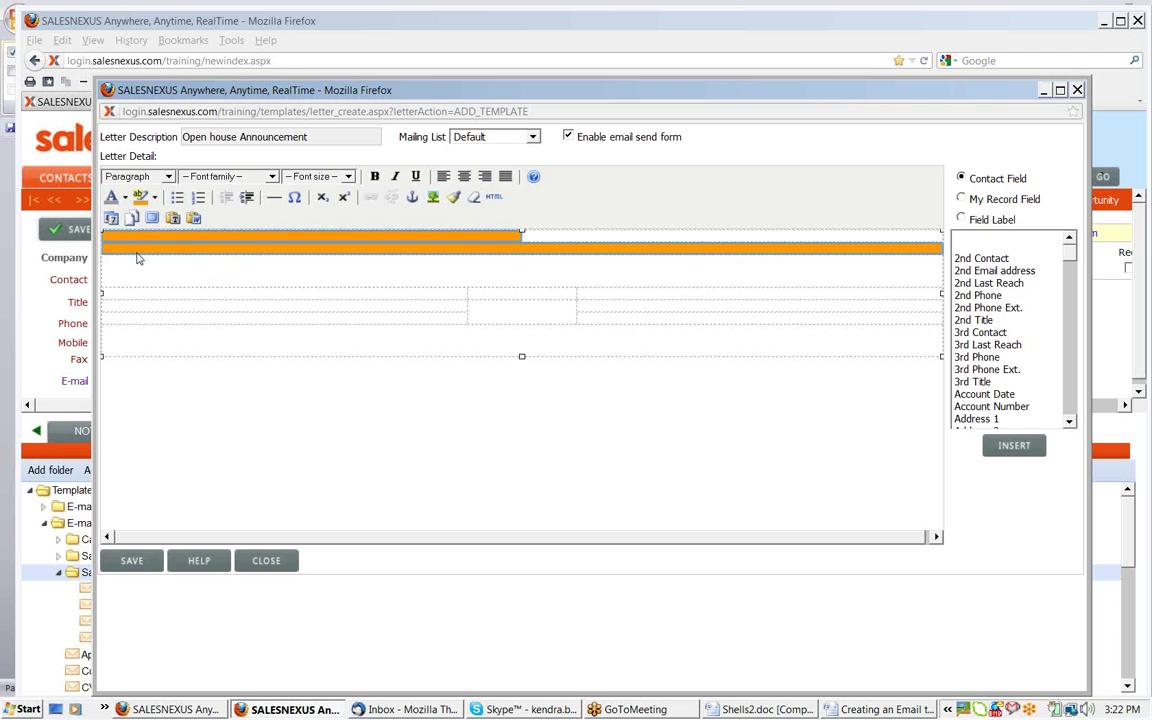
left_click(156, 198)
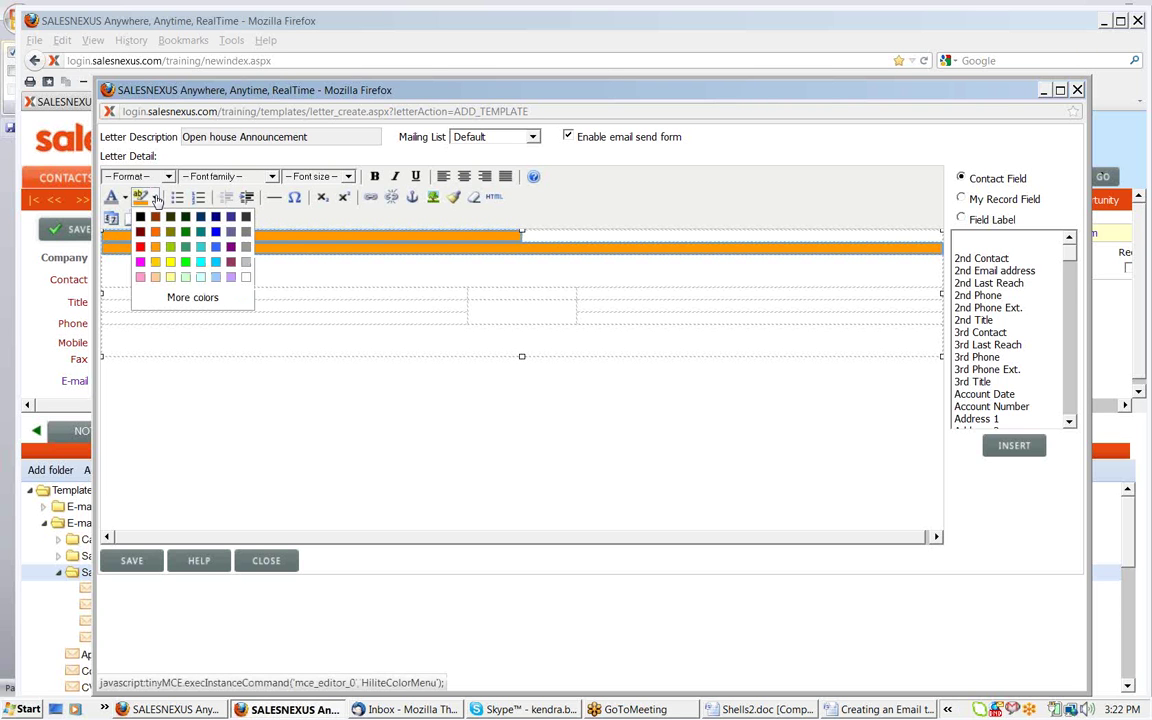
left_click(193, 298)
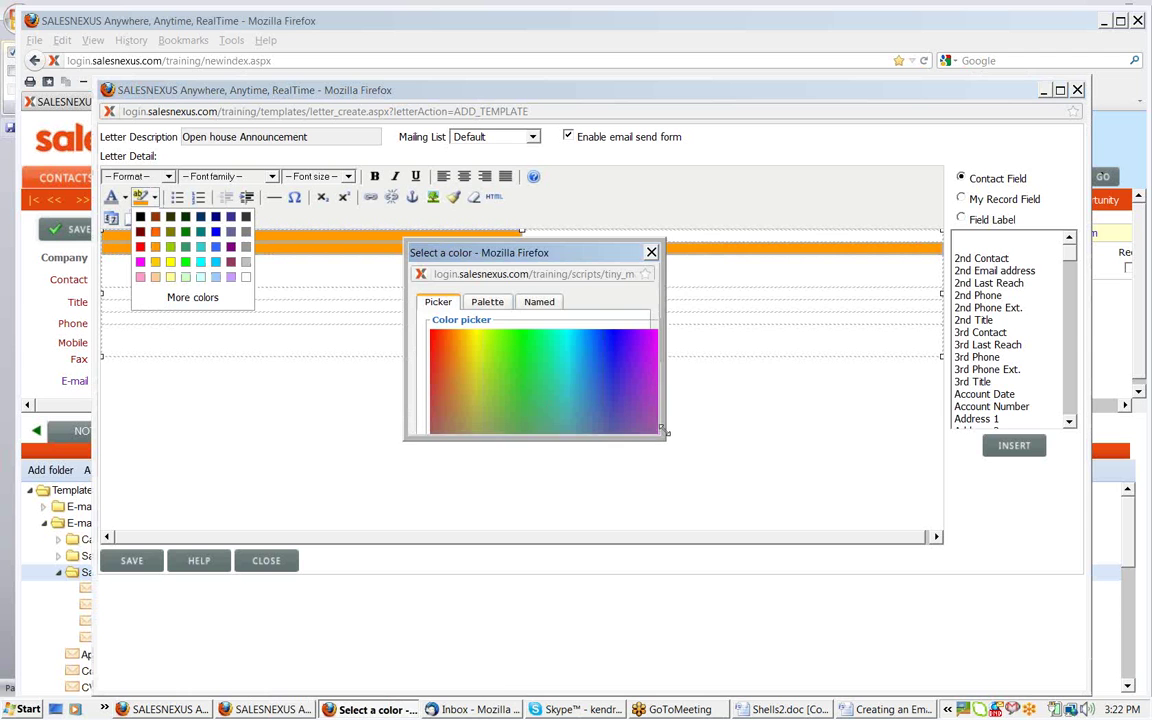
left_click(538, 306)
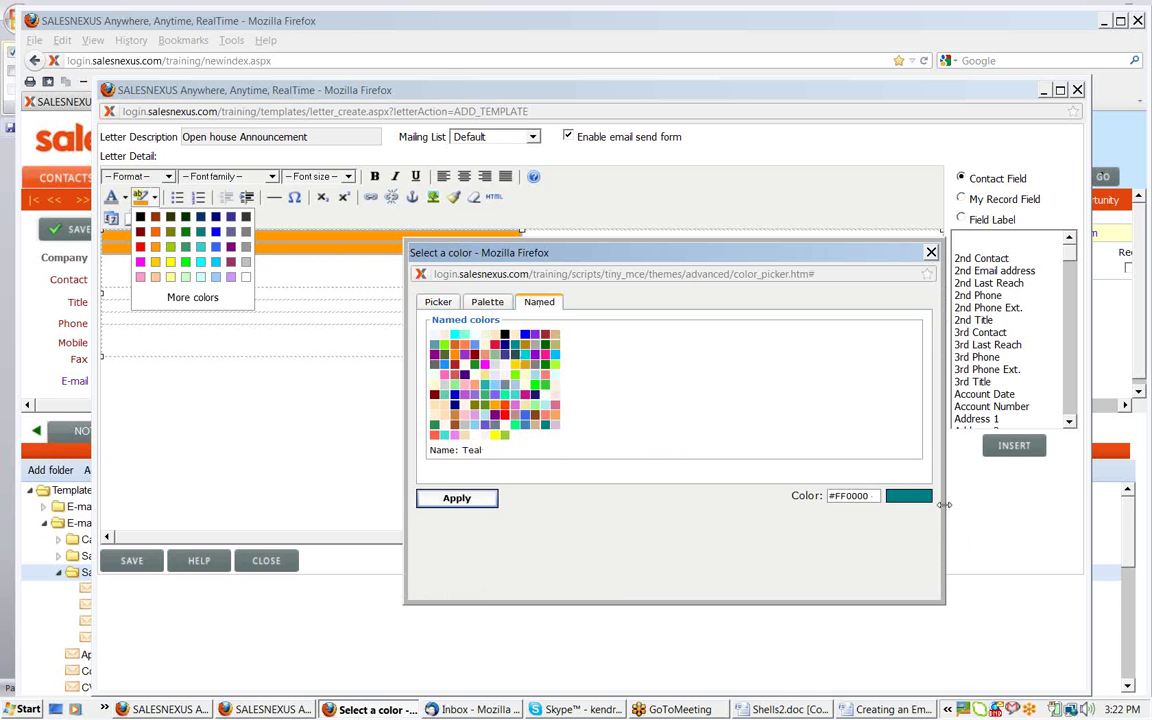
left_click(486, 304)
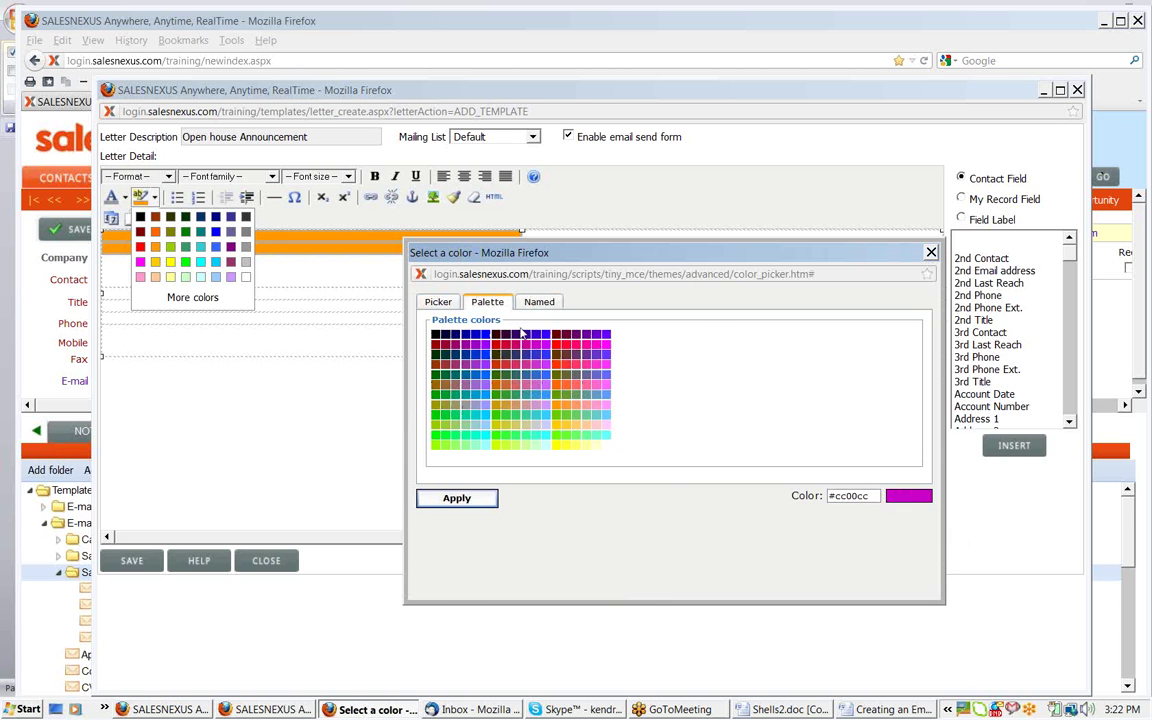
left_click(437, 301)
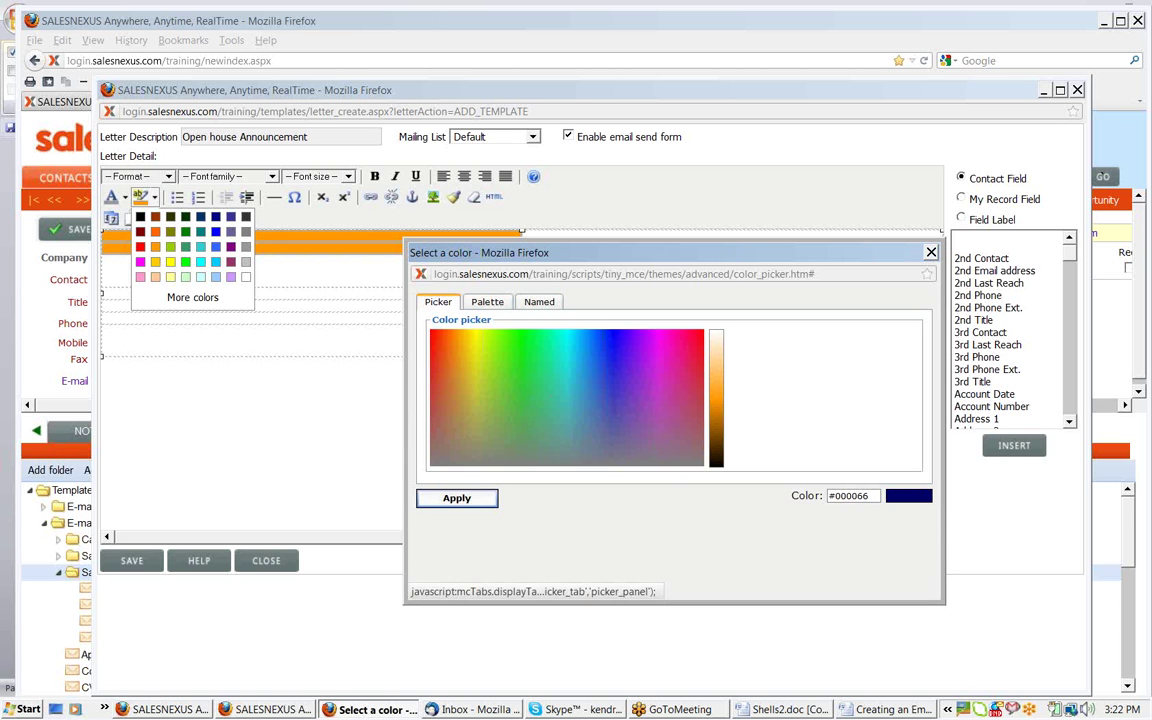
left_click(718, 397)
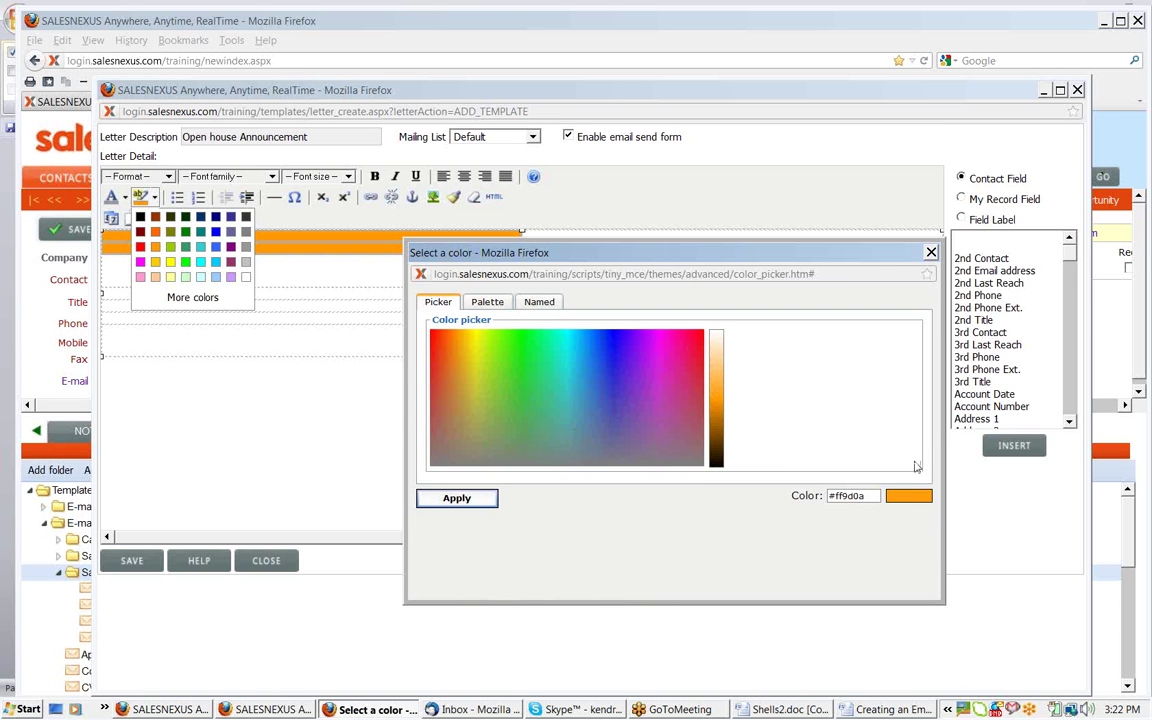
left_click(445, 500)
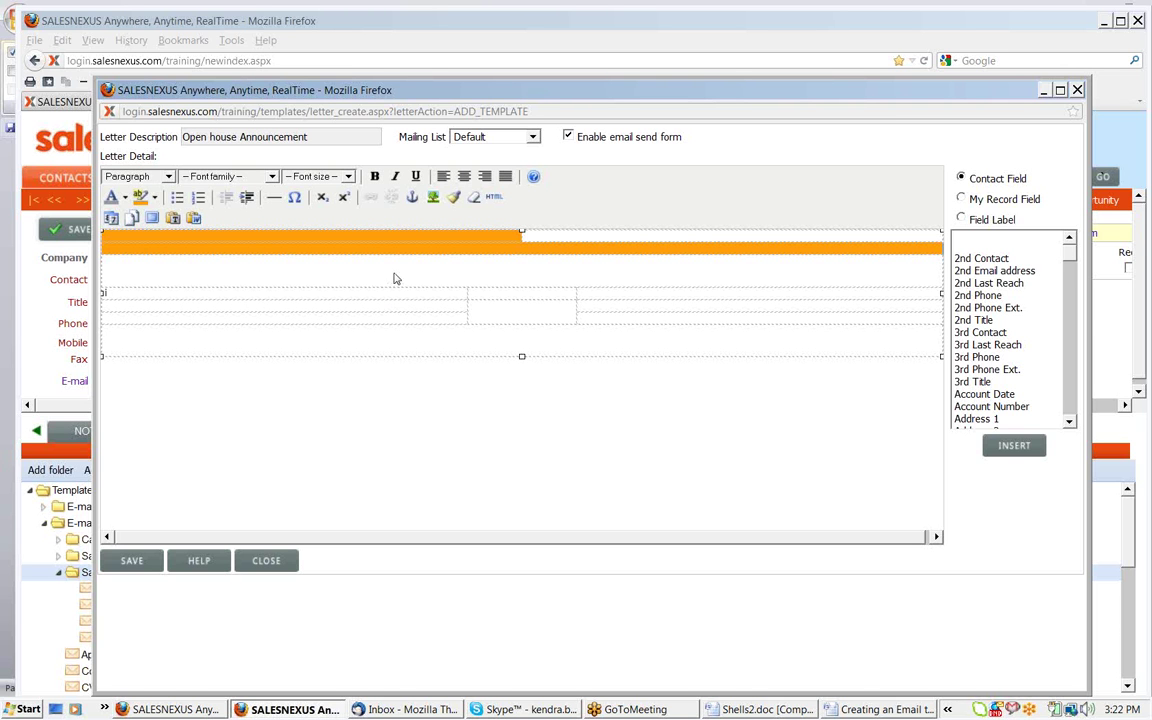
Type 'Dear' above the table followed by the First Name contact field
left_click(229, 270)
type("Dear")
left_click(993, 333)
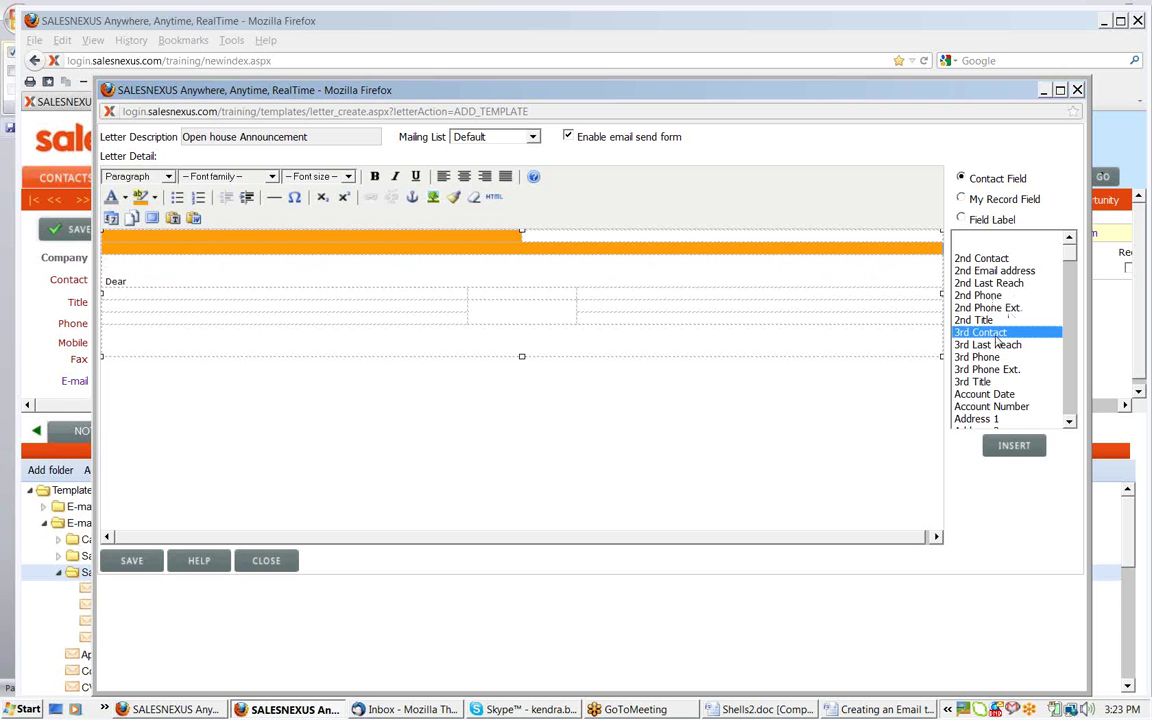
key("f")
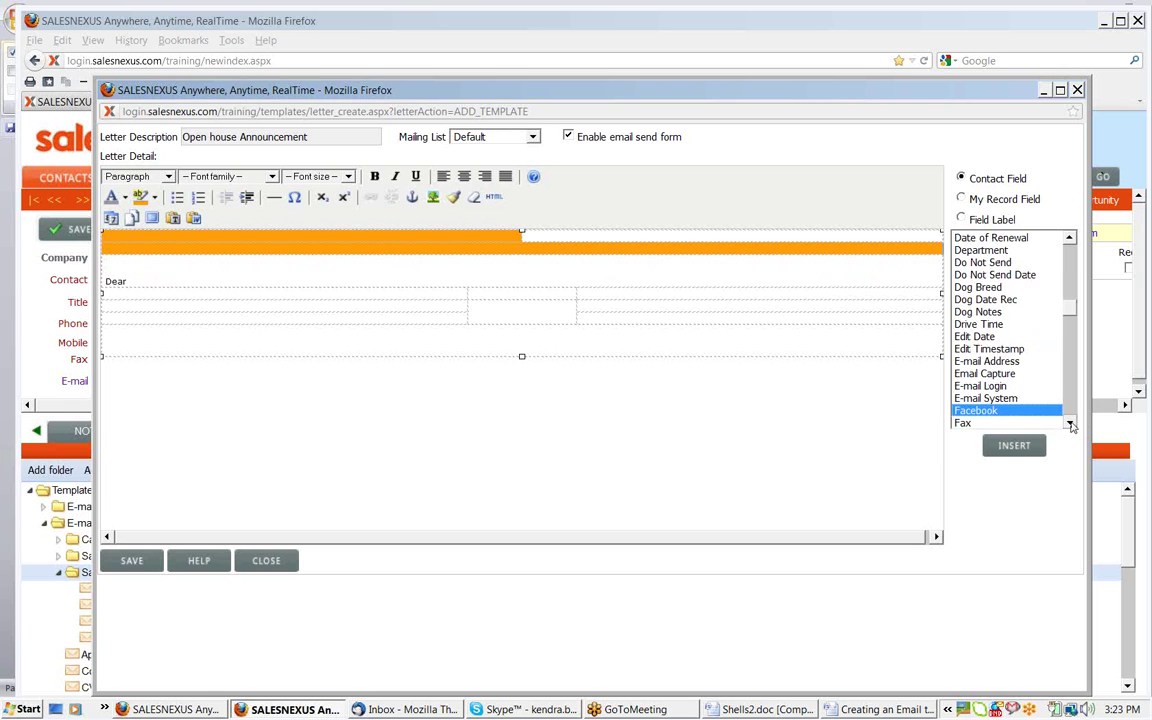
left_click(1070, 424)
left_click(1070, 424)
left_click(1005, 409)
left_click(1014, 445)
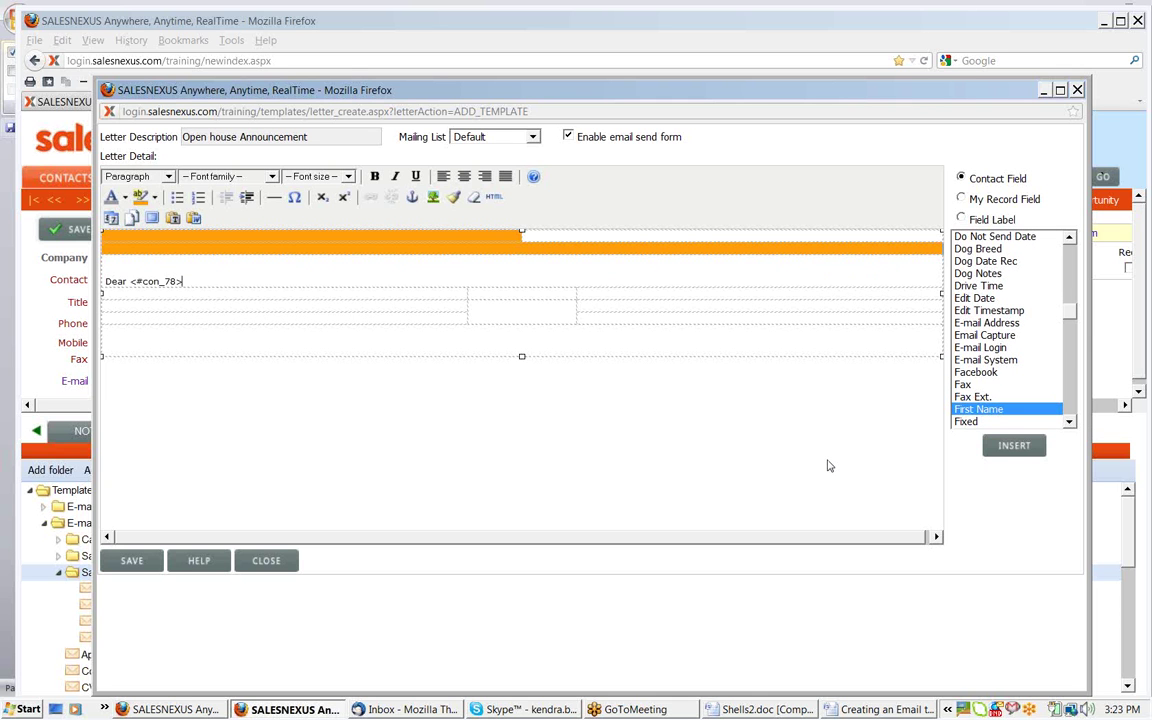
Add the line 'Thank you for the', fixing the typo with spell check, and save
key("Return")
key("Return")
type("Thank")
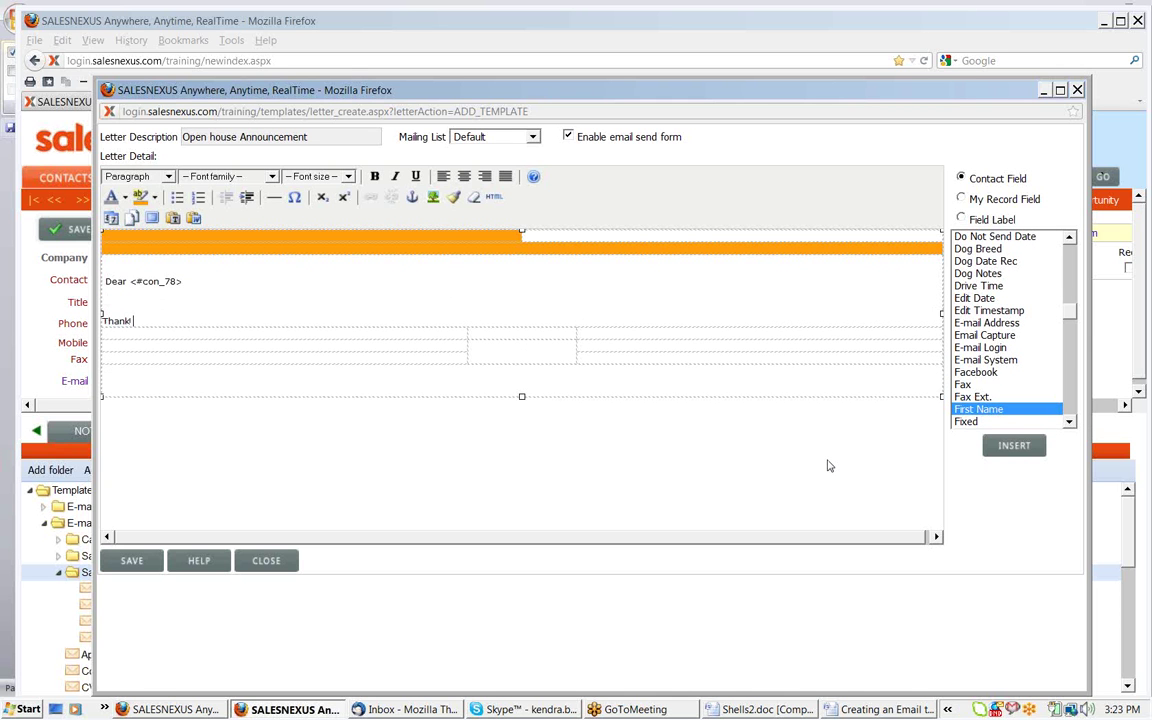
type(" you f")
type("or")
type(" ten")
right_click(182, 318)
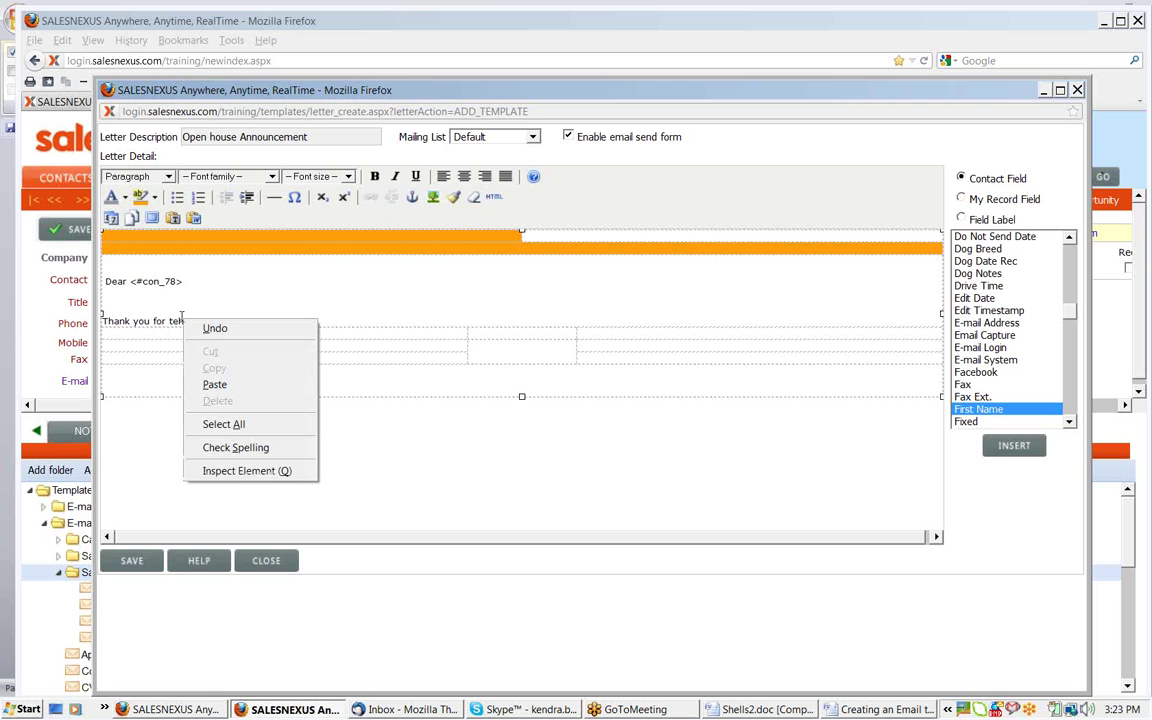
left_click(240, 447)
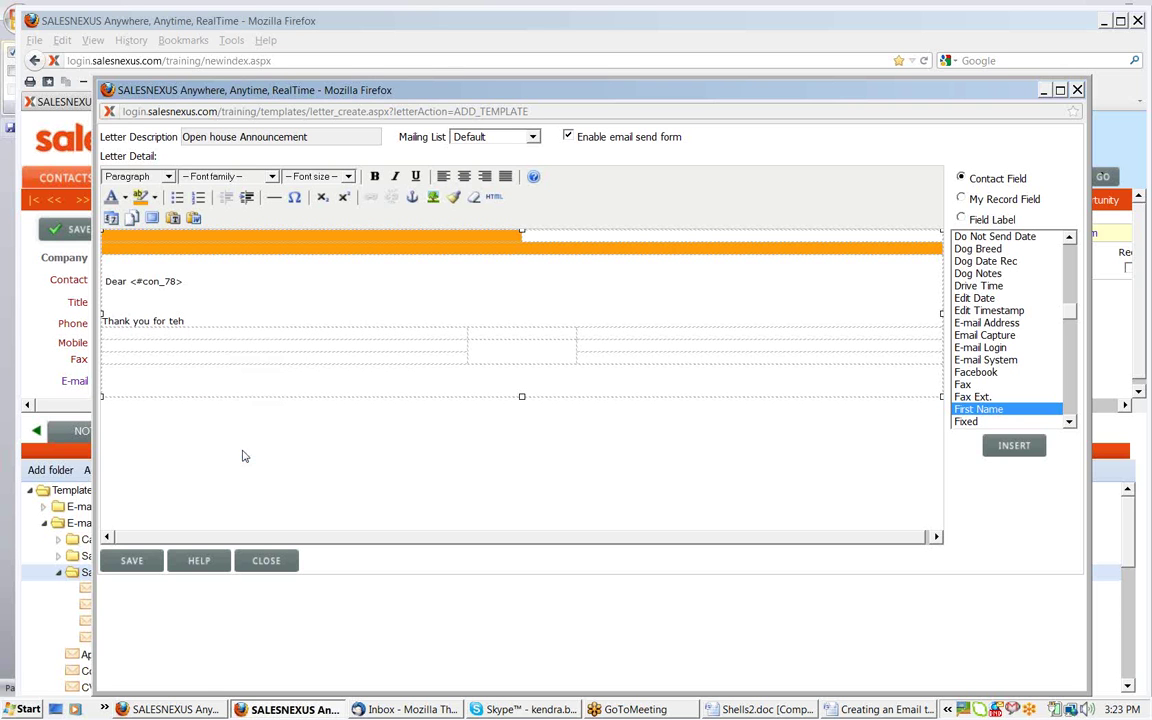
right_click(173, 316)
left_click(200, 329)
left_click(132, 561)
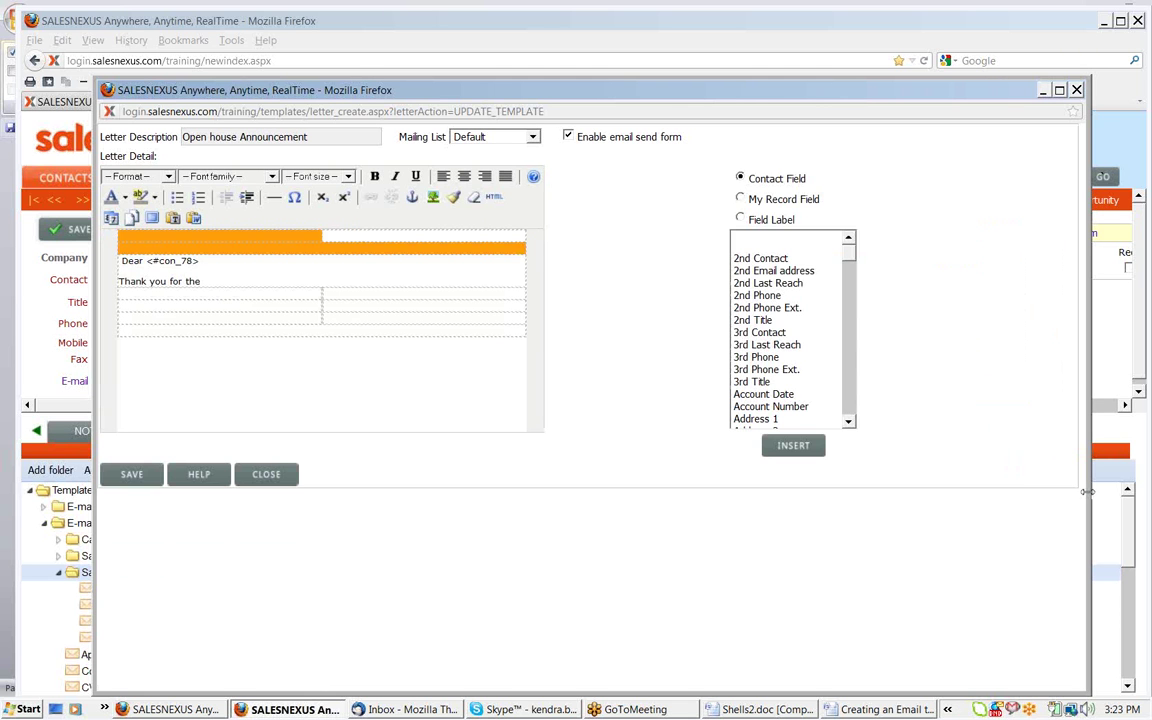
Insert the snl_email_header5_01.jpg image, align it right, and save the template
left_click_drag(1087, 491, 1146, 485)
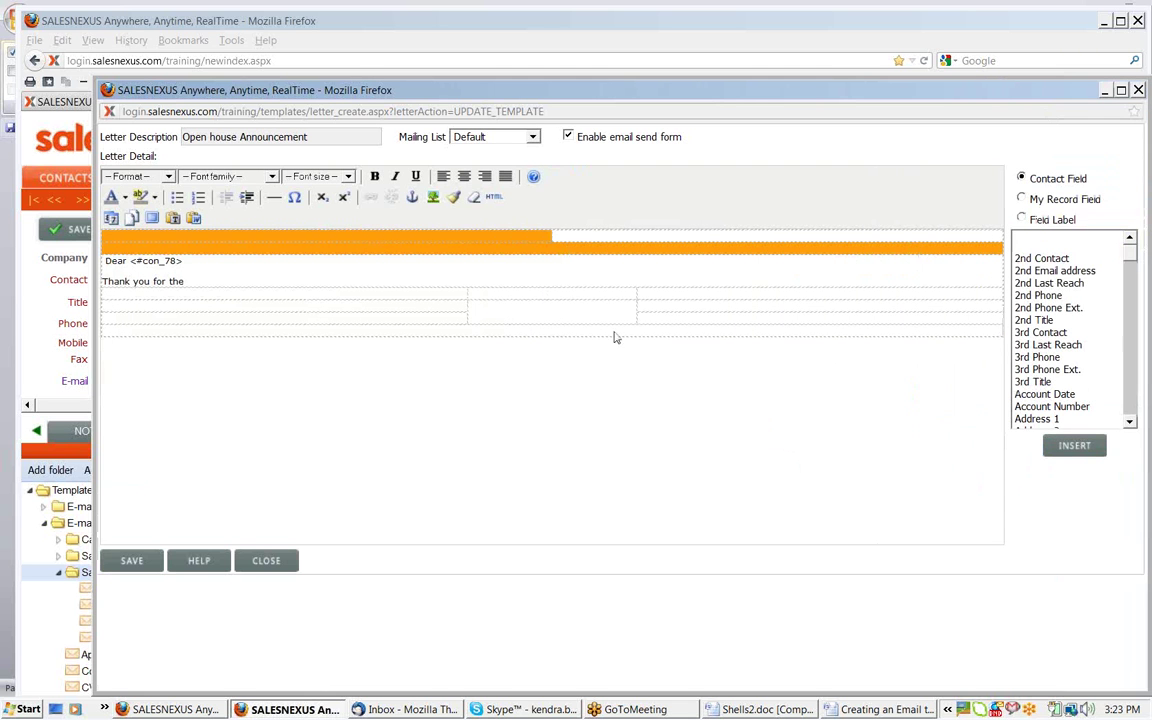
left_click(433, 197)
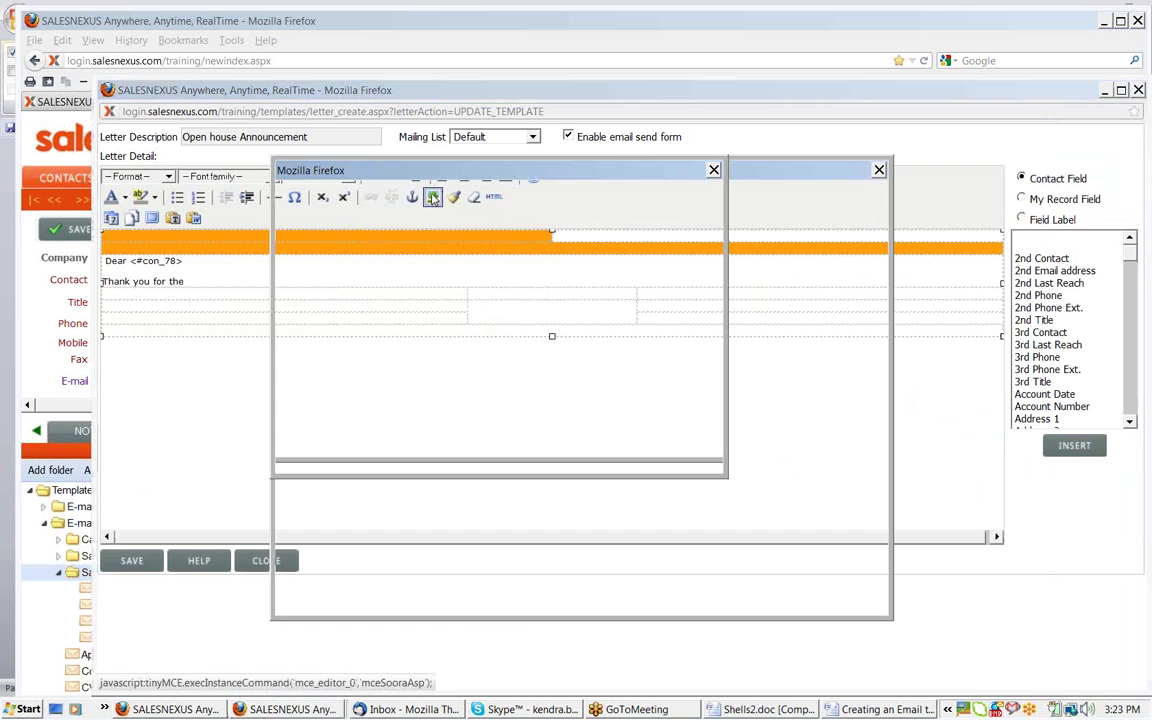
left_click(373, 389)
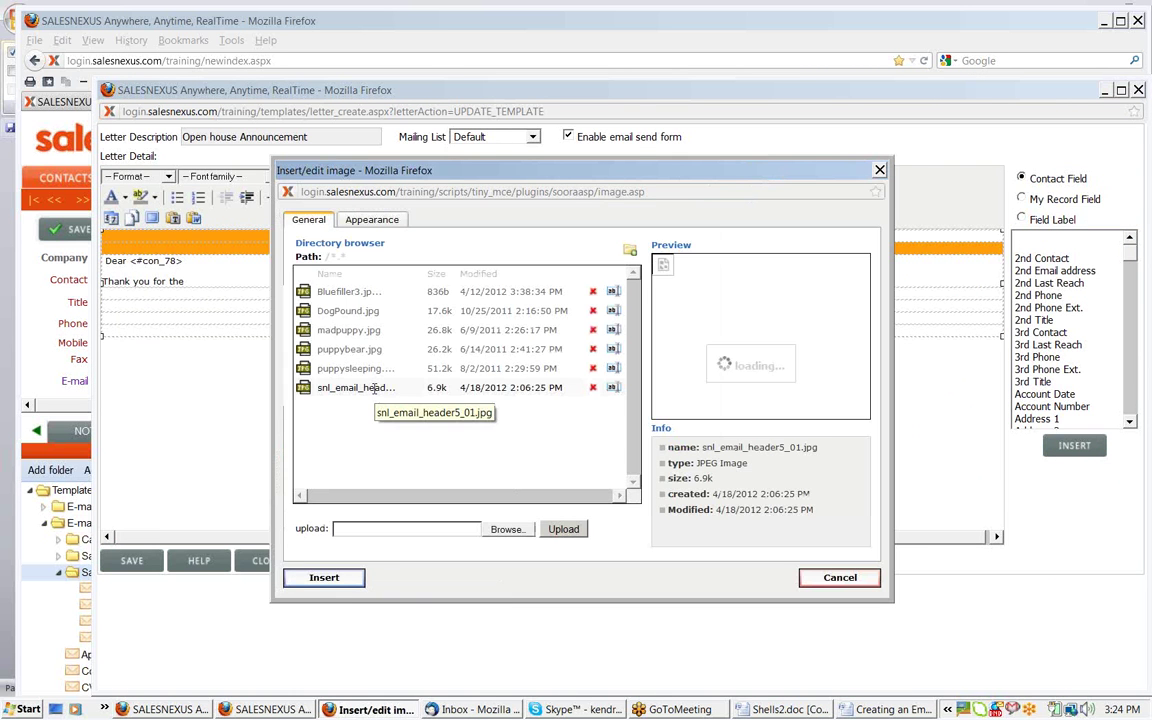
left_click(324, 578)
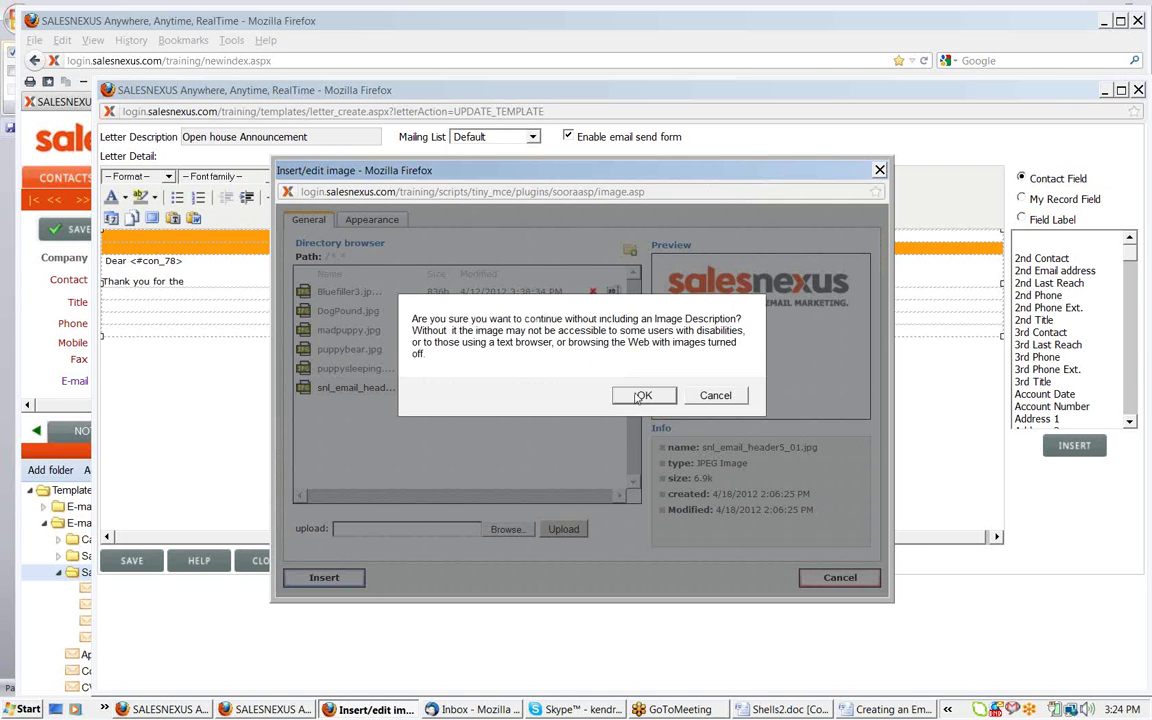
left_click(642, 396)
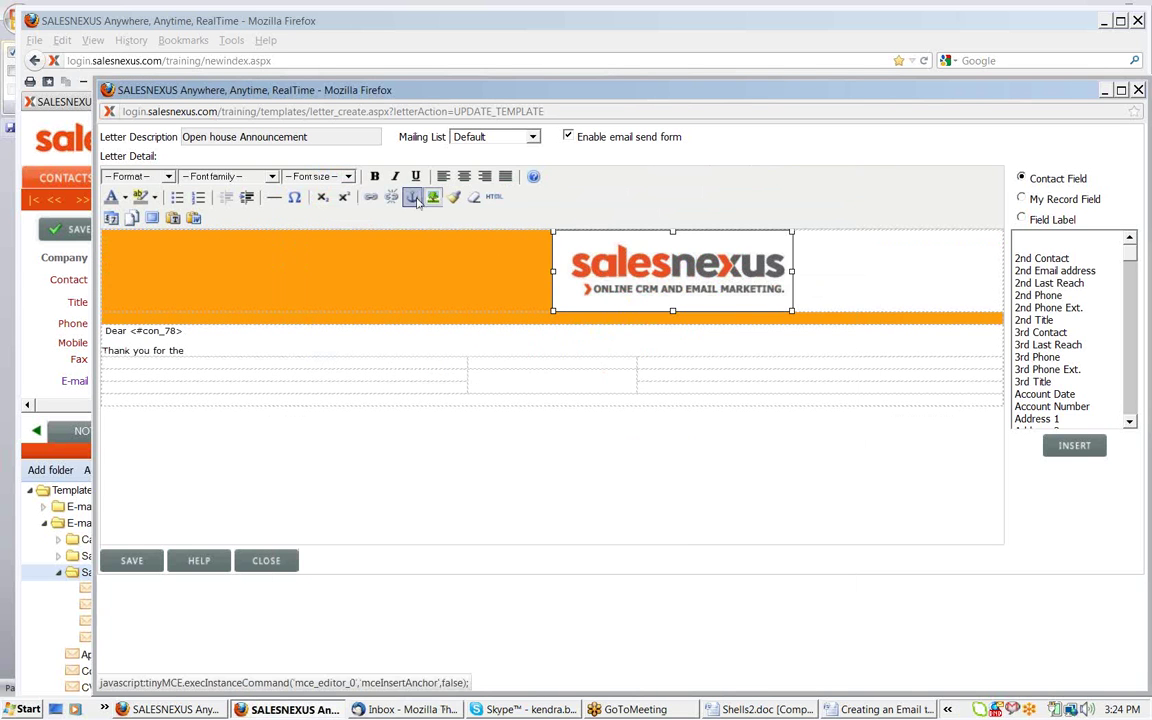
left_click(484, 176)
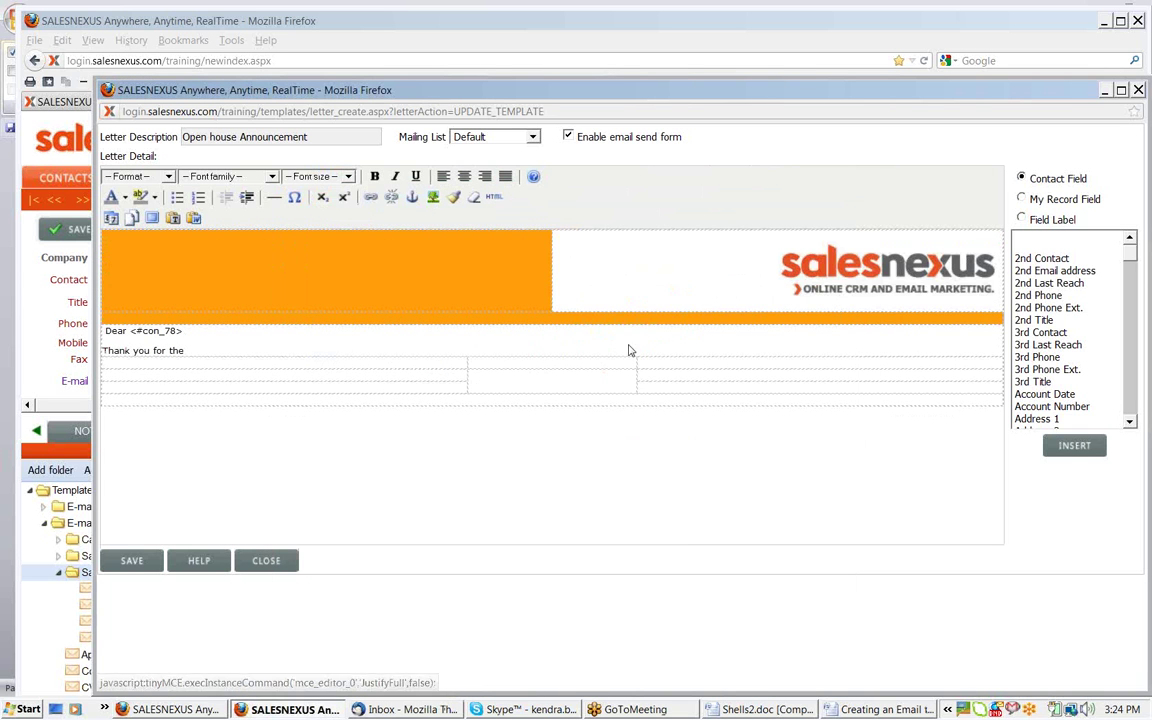
left_click(133, 561)
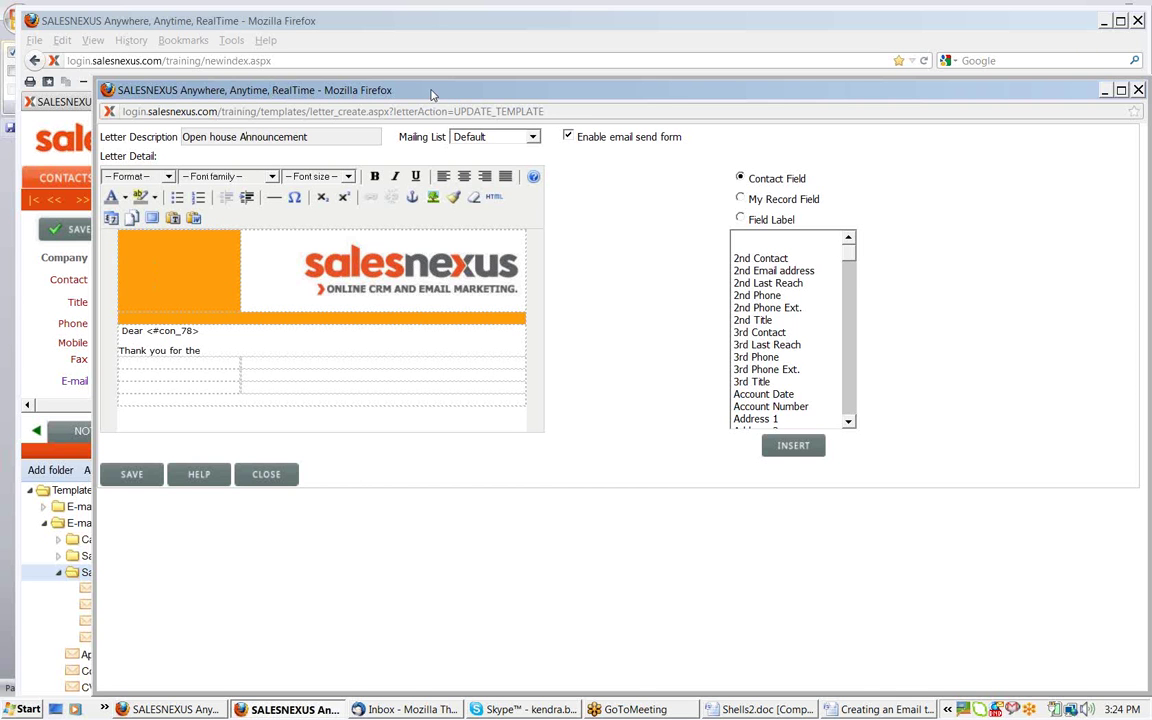
left_click_drag(432, 94, 354, 22)
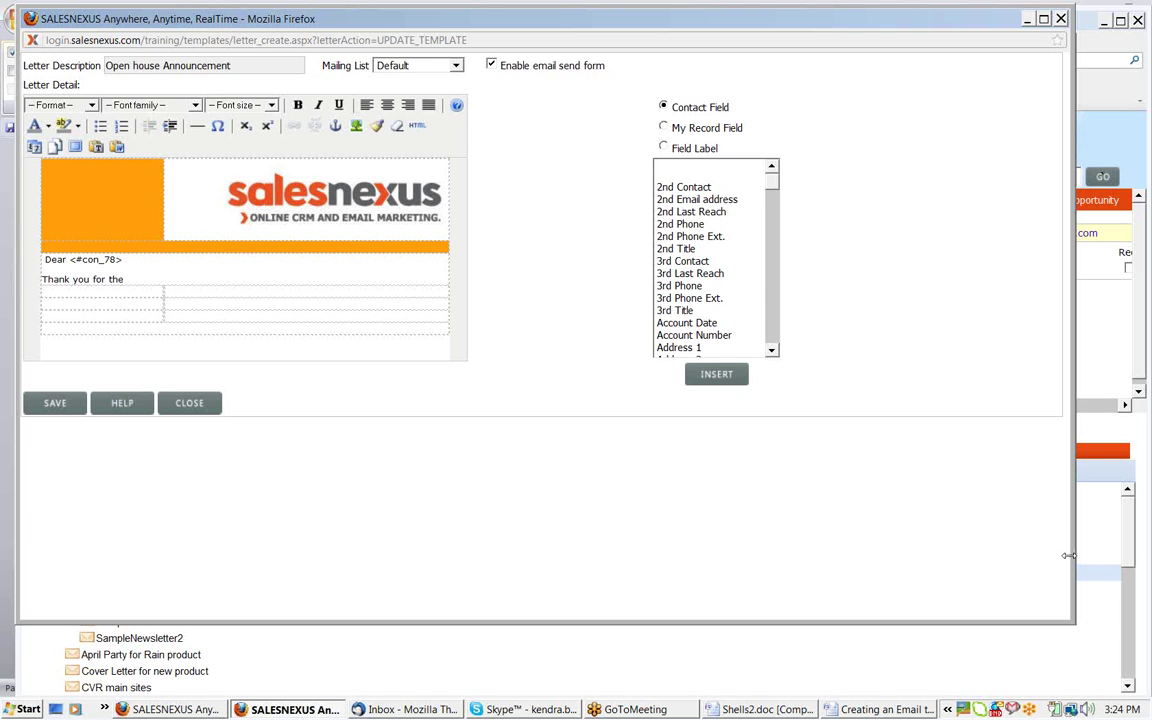
left_click_drag(1068, 555, 1148, 552)
left_click(461, 315)
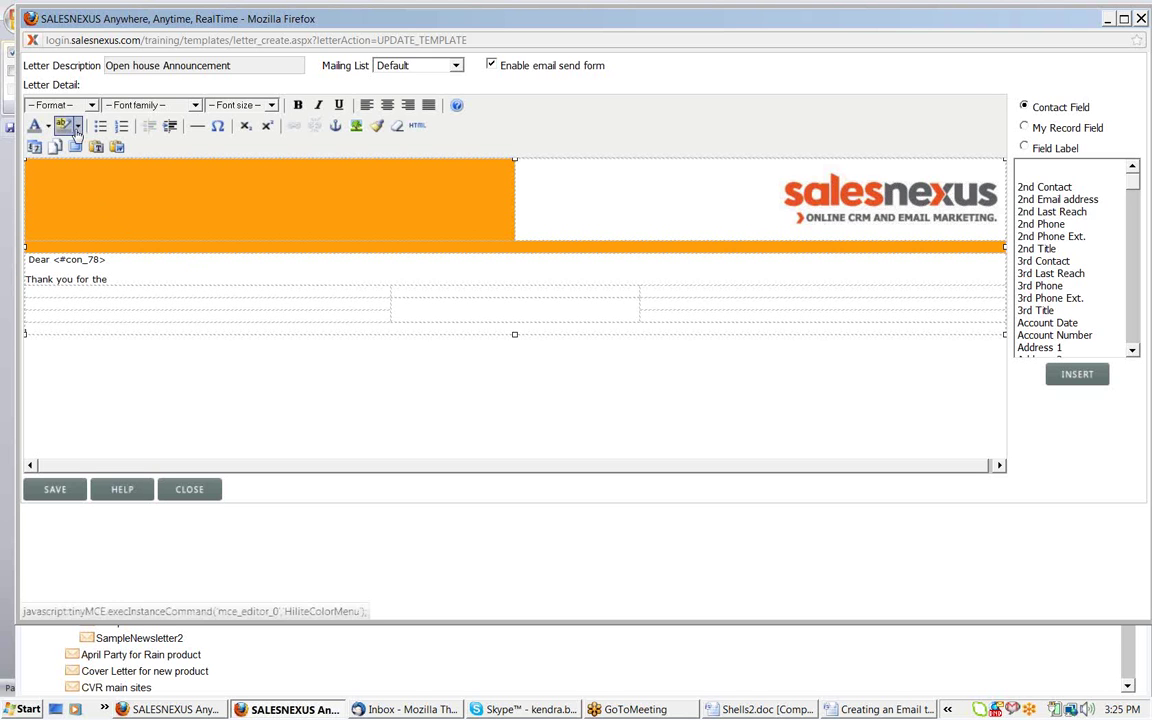
left_click(77, 300)
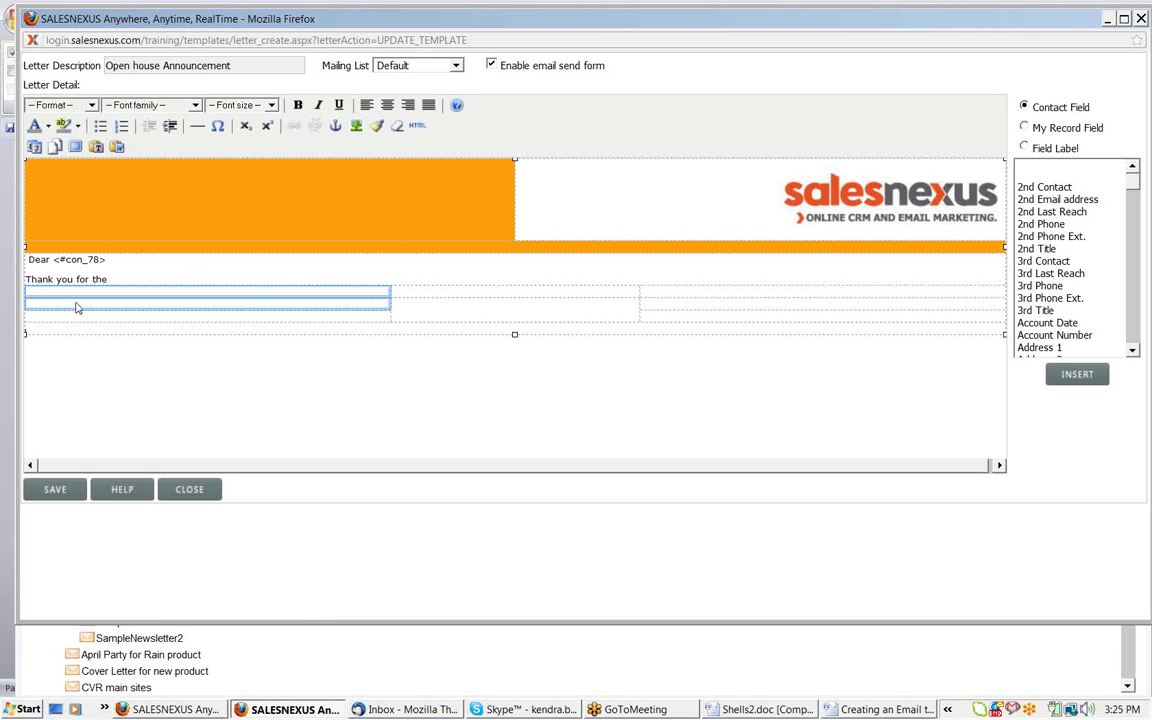
left_click(81, 126)
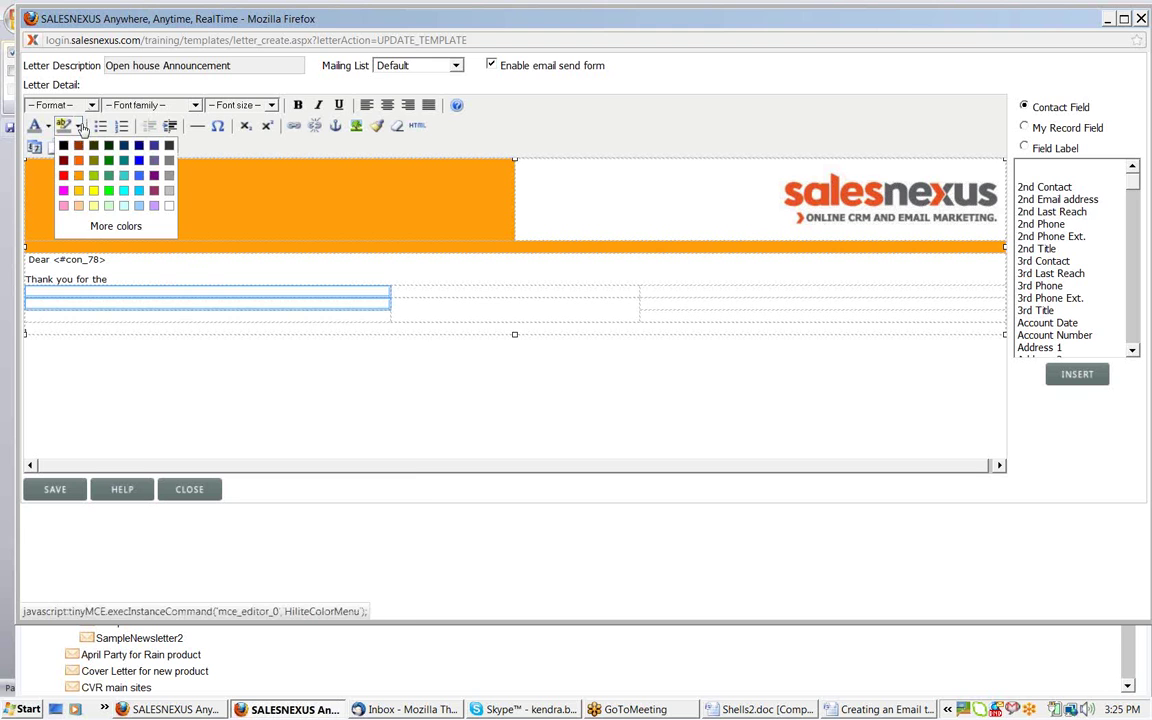
left_click(118, 228)
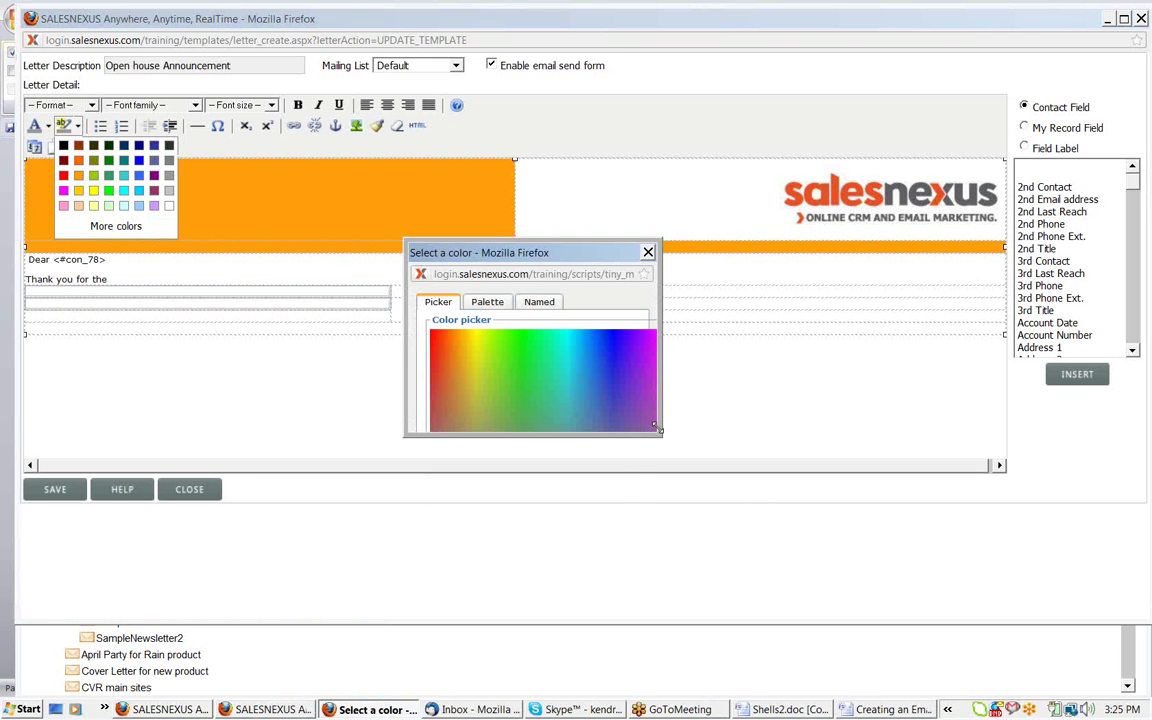
left_click_drag(656, 426, 928, 560)
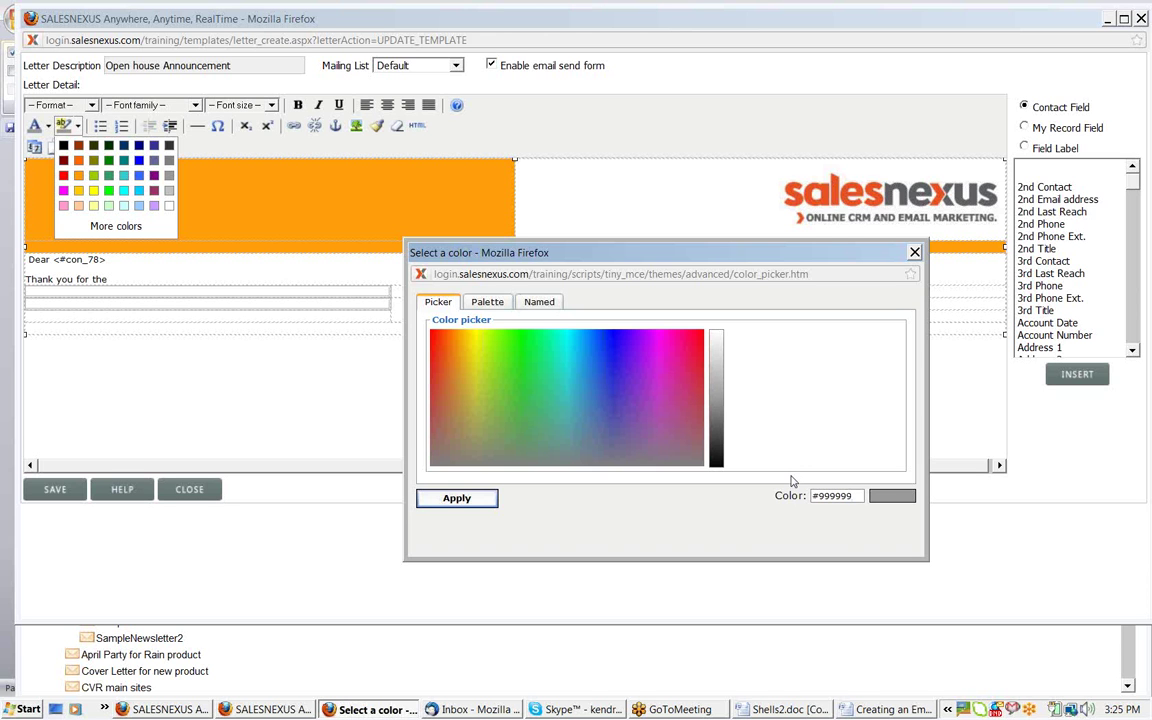
left_click(914, 252)
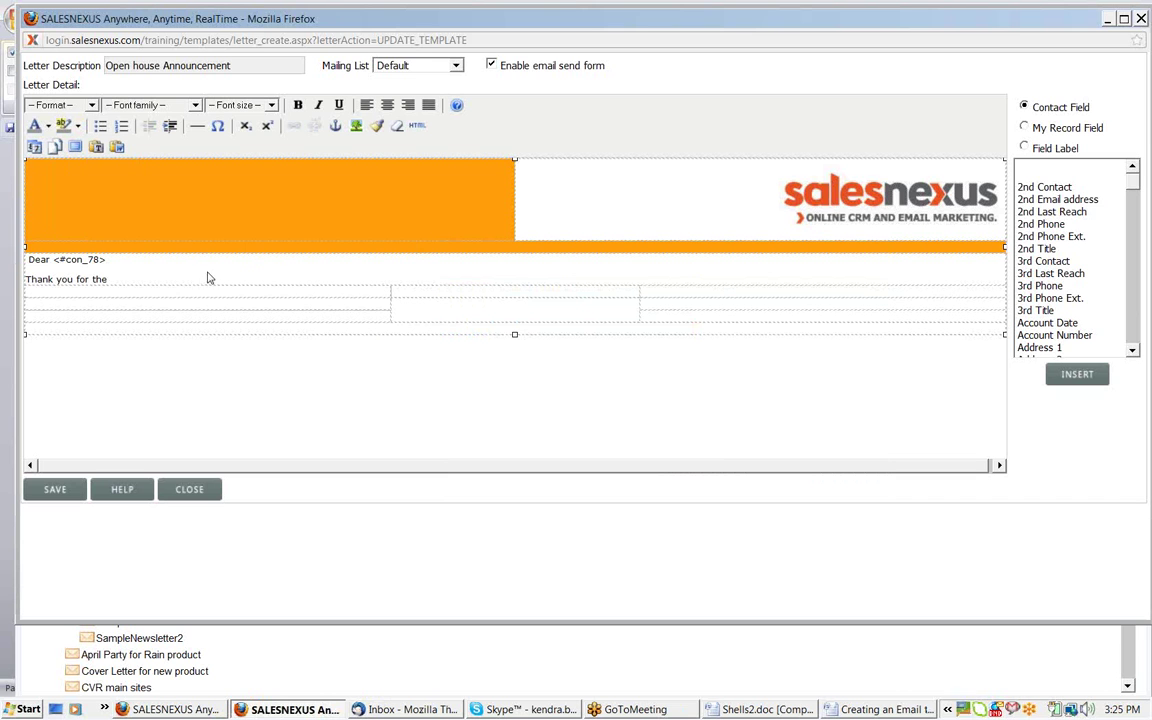
Colour the text 'Thank you for the' grey
left_click(105, 280)
left_click_drag(105, 280, 5, 256)
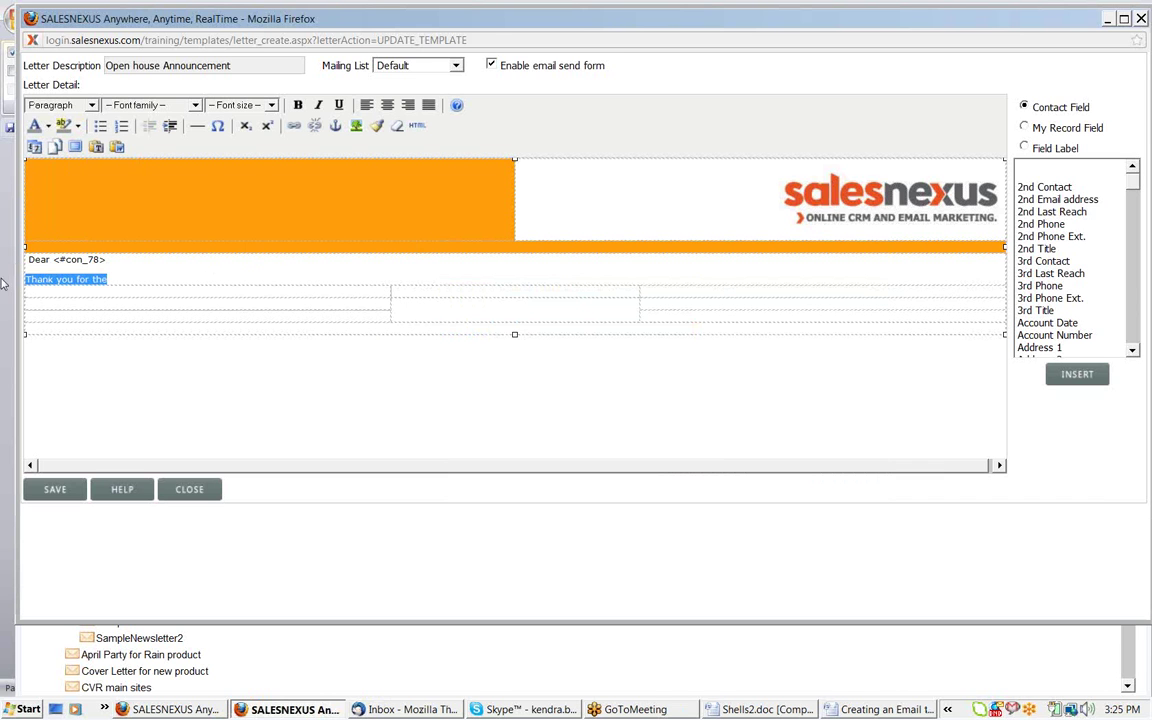
left_click(47, 127)
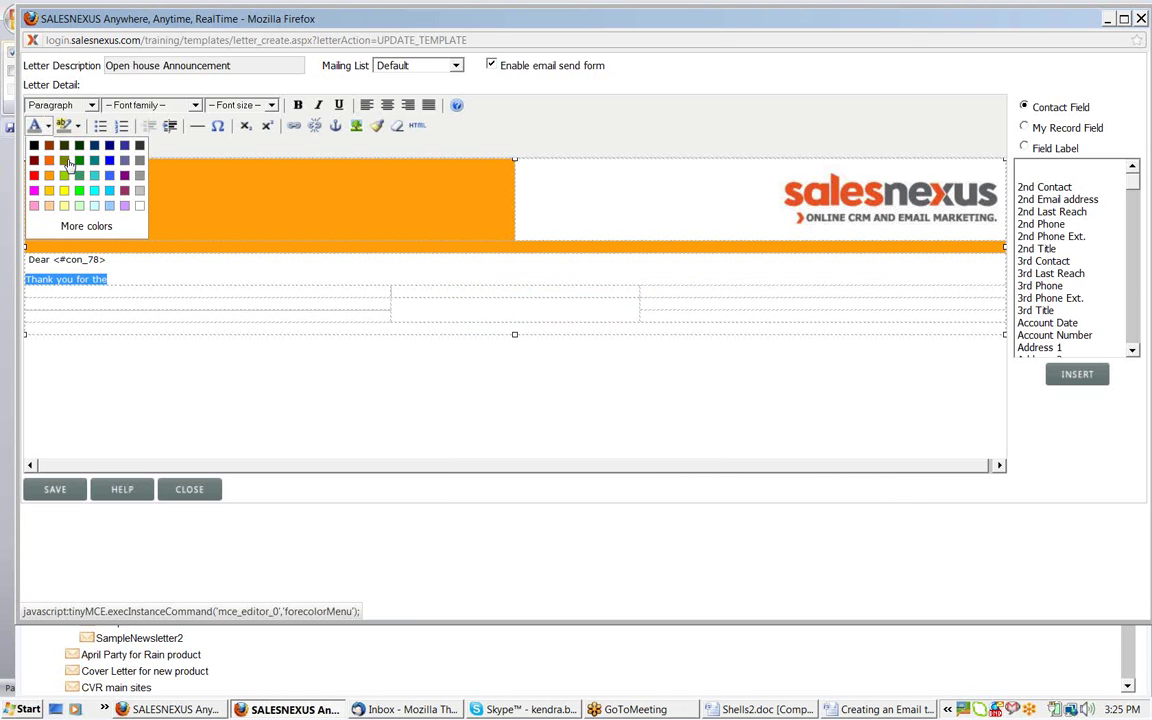
left_click(139, 162)
left_click(113, 318)
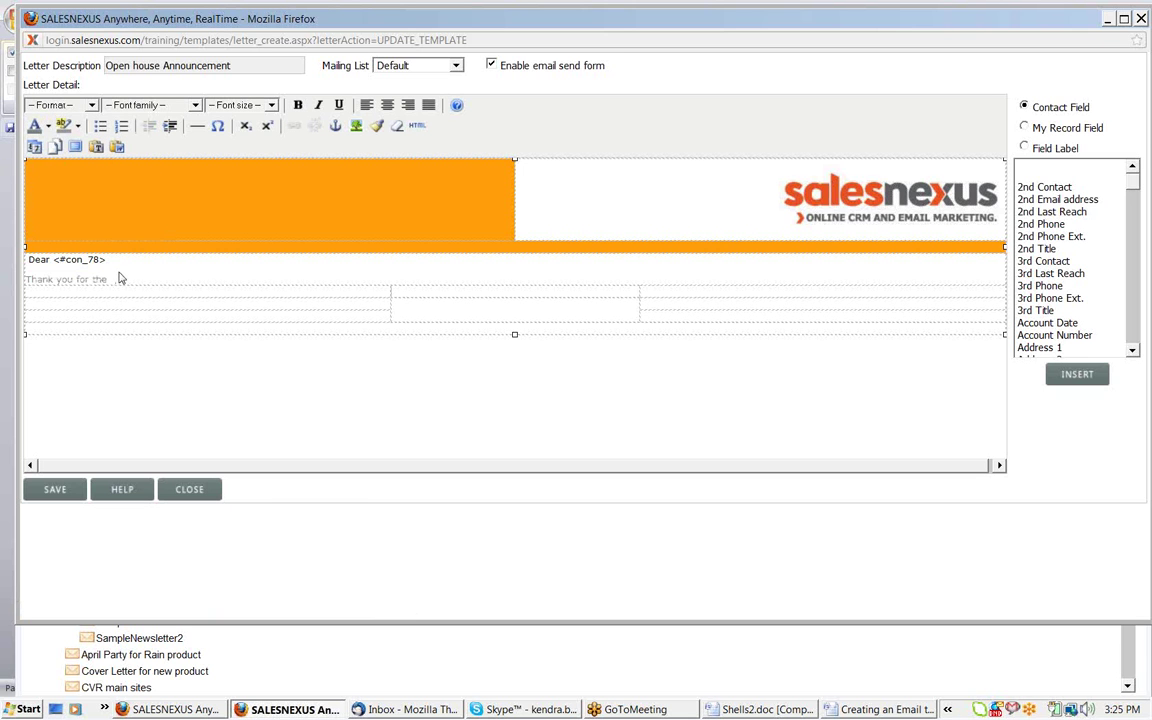
Recolour 'Thank you for the' dark blue from the colour palette
left_click_drag(106, 281, 24, 280)
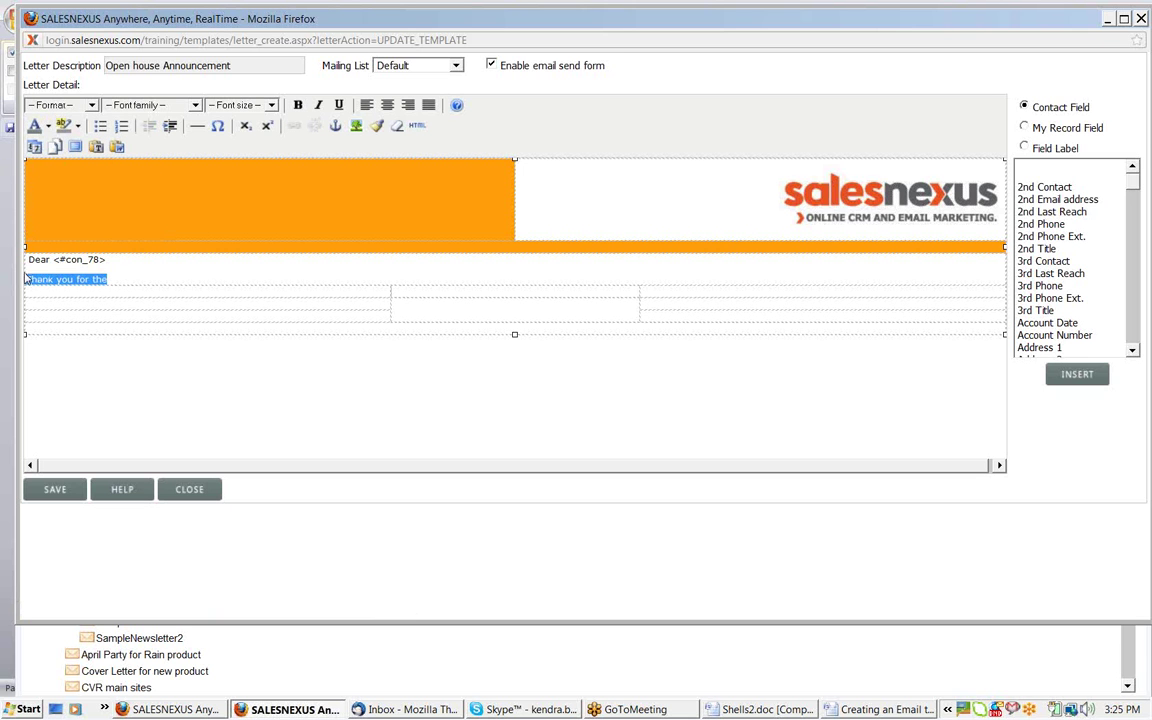
left_click(47, 127)
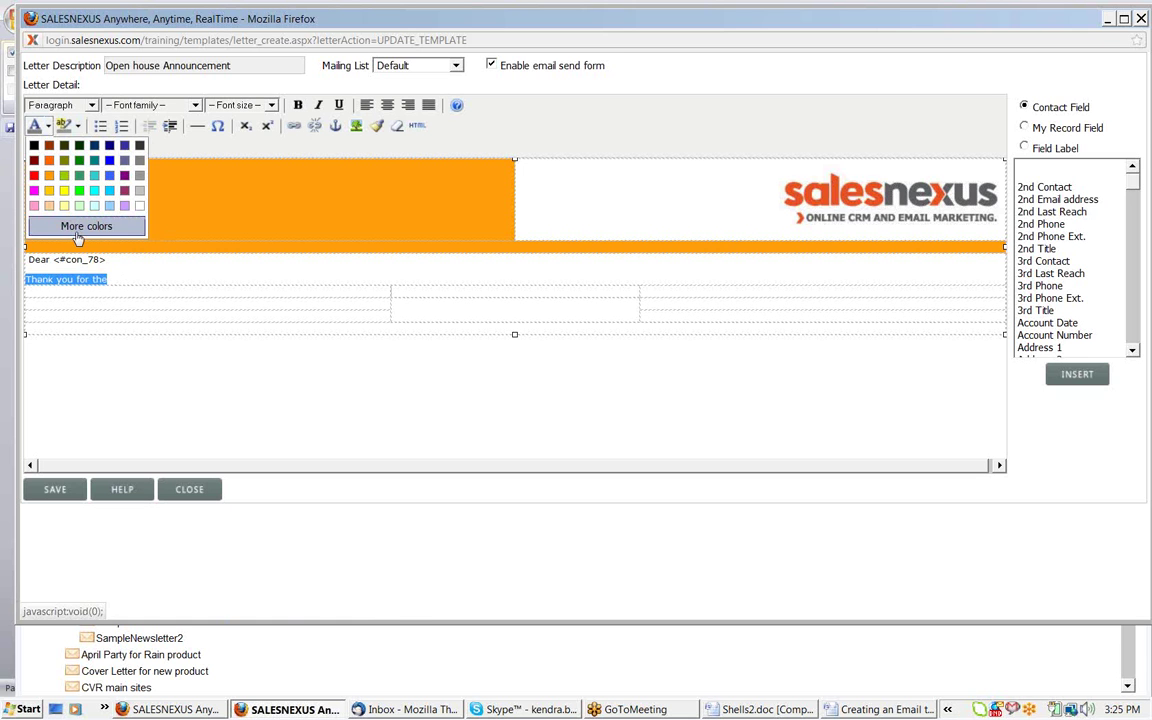
left_click(86, 225)
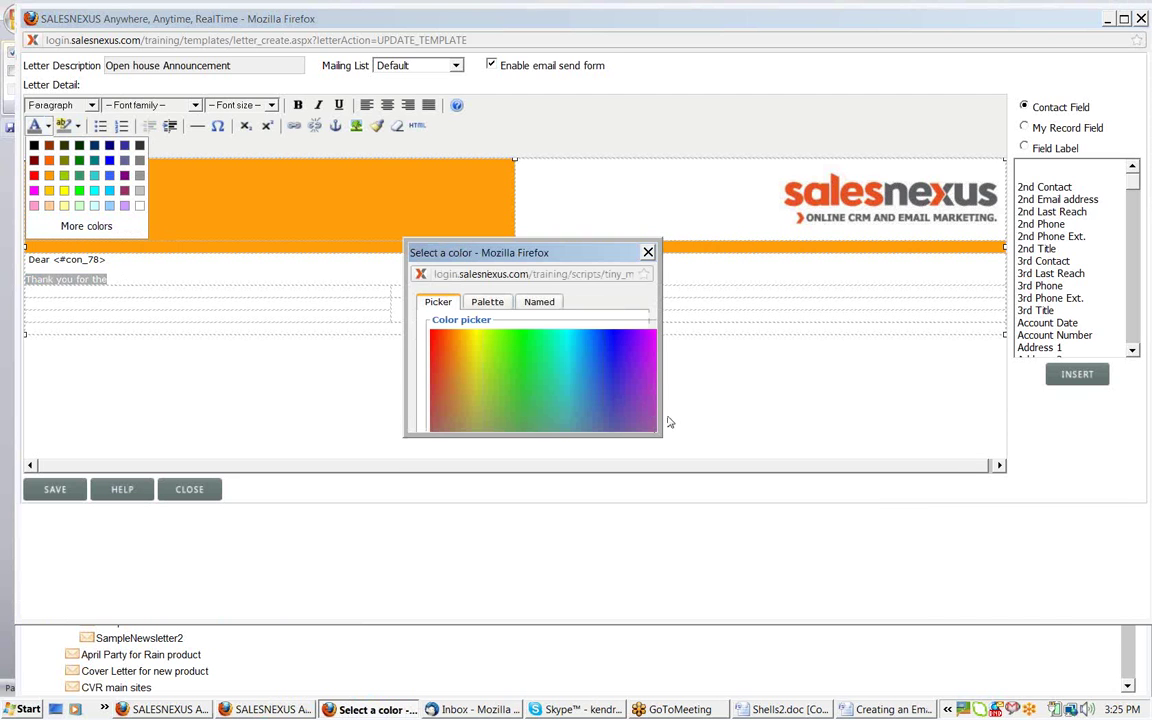
left_click_drag(662, 433, 845, 570)
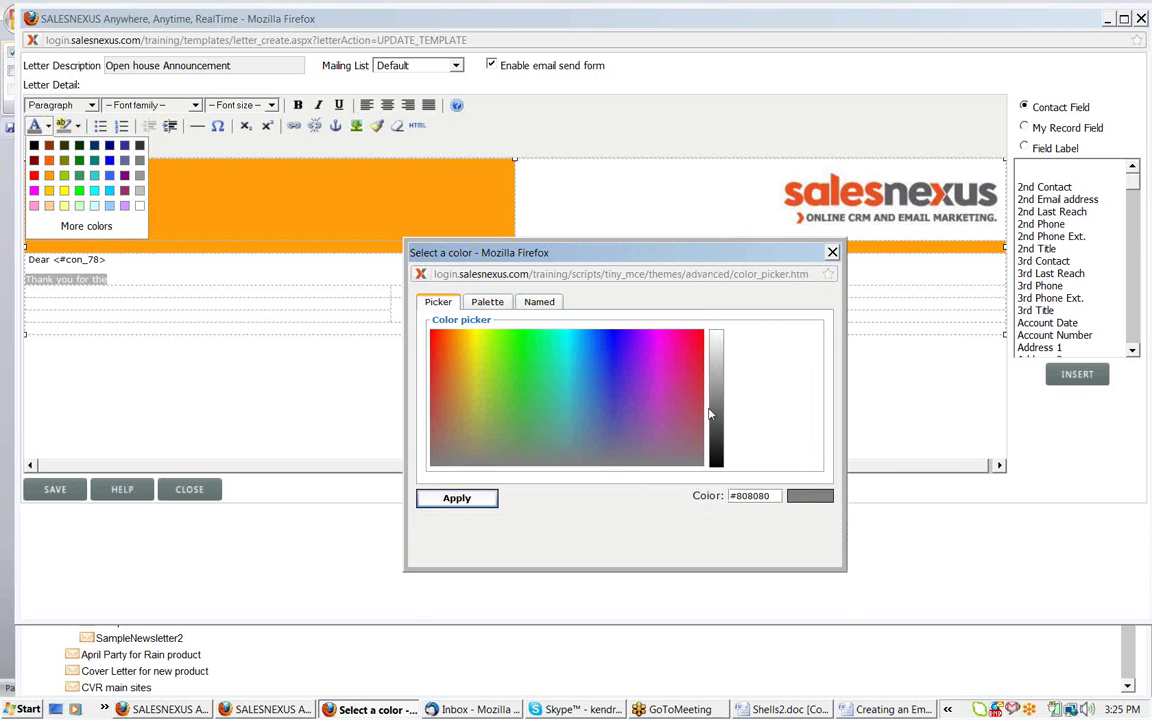
left_click(614, 354)
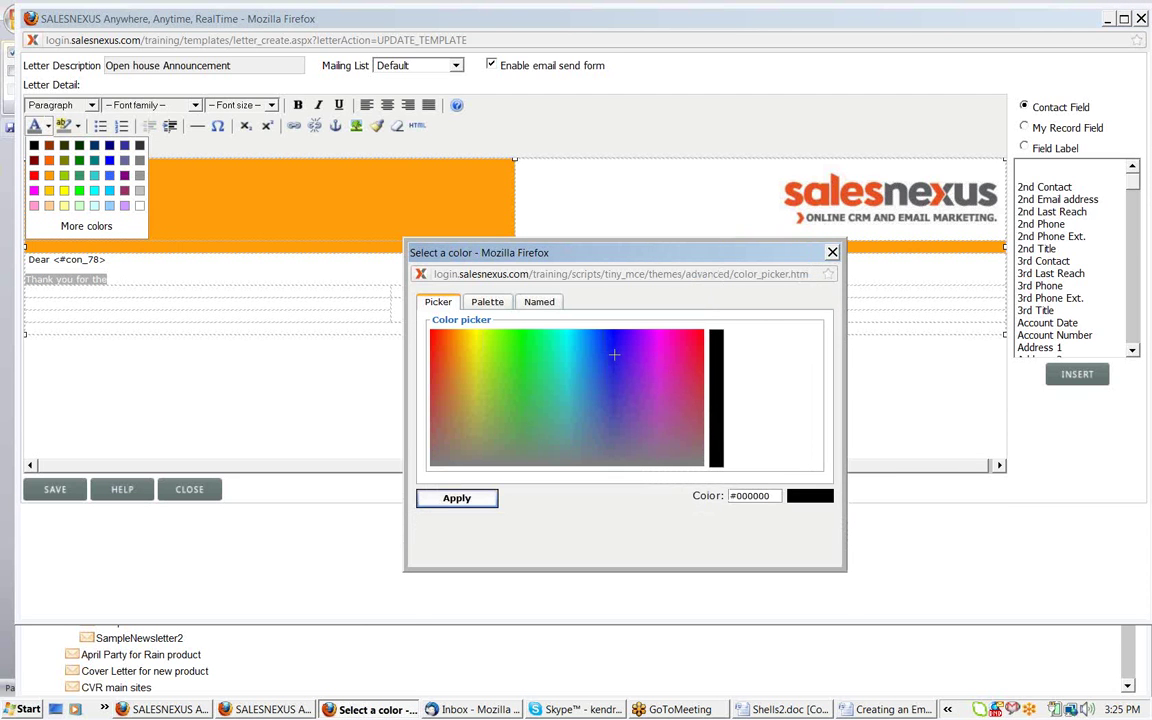
left_click(494, 305)
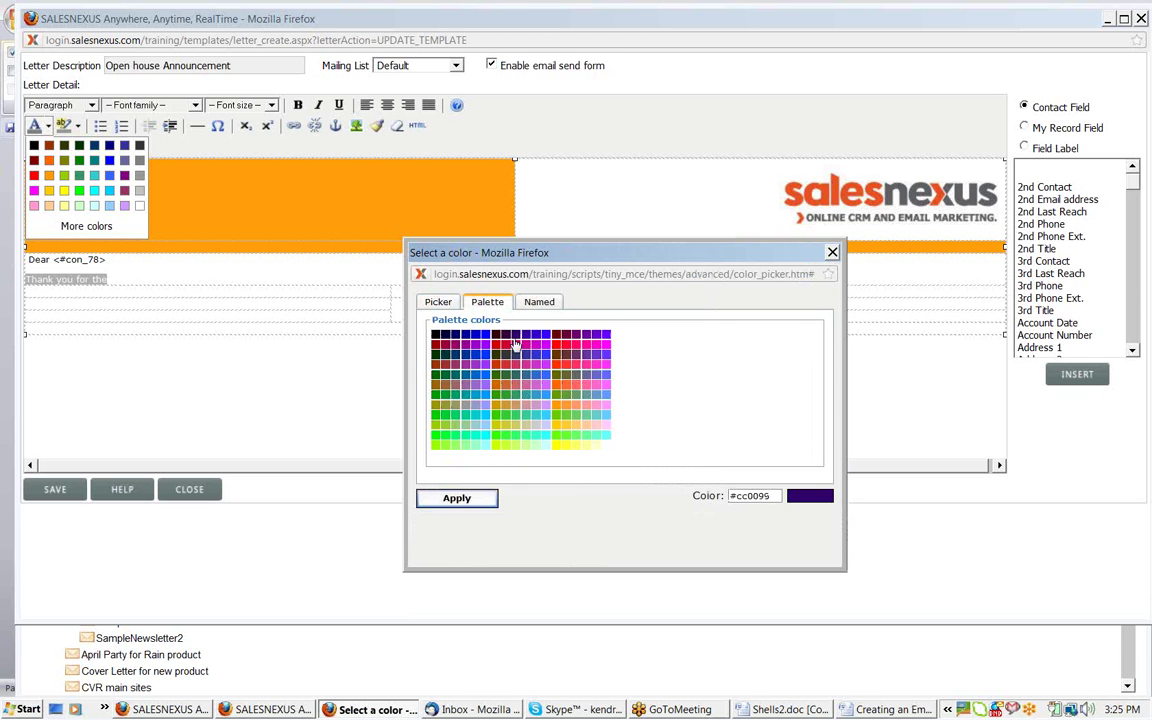
left_click(530, 340)
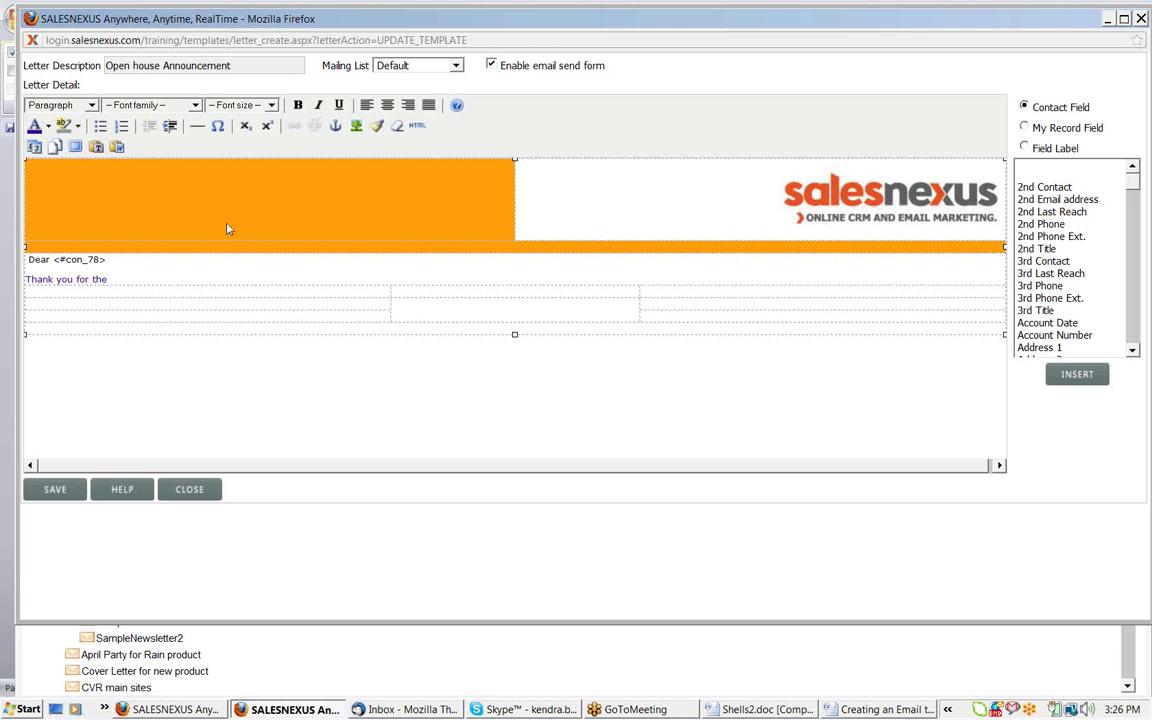
left_click(366, 321)
left_click(337, 303)
left_click(532, 316)
Insert snl_email_header5_01.jpg into each of the two table rows, without image descriptions
left_click(356, 126)
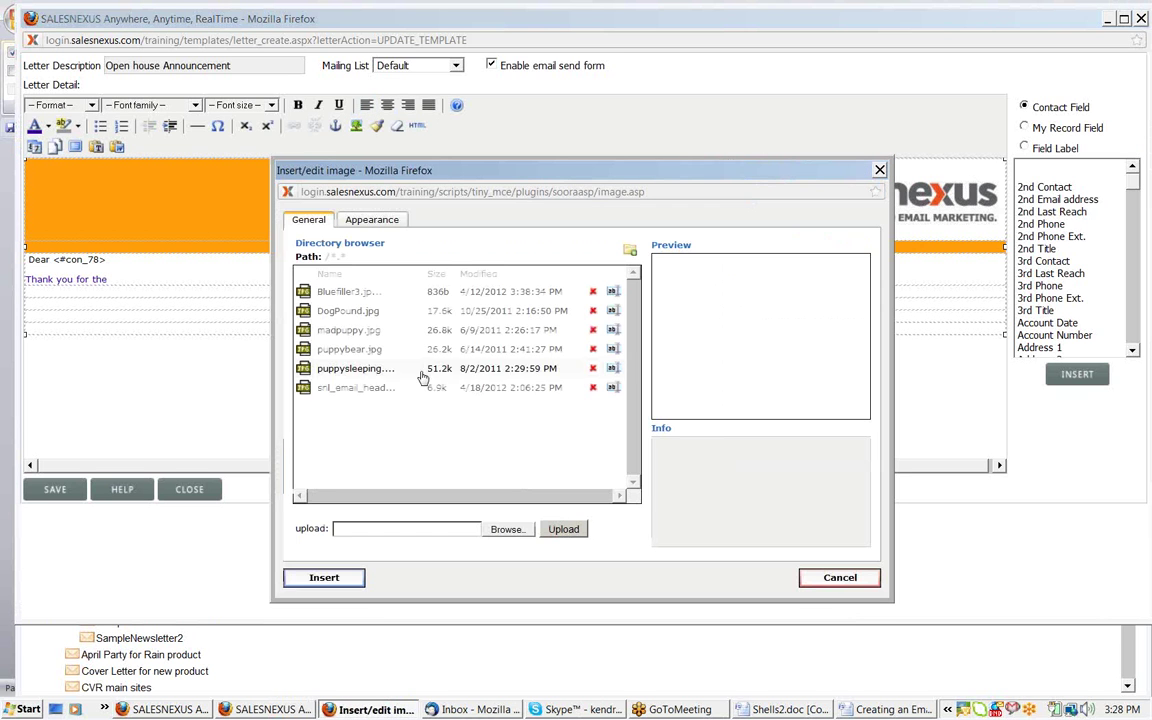
left_click(376, 389)
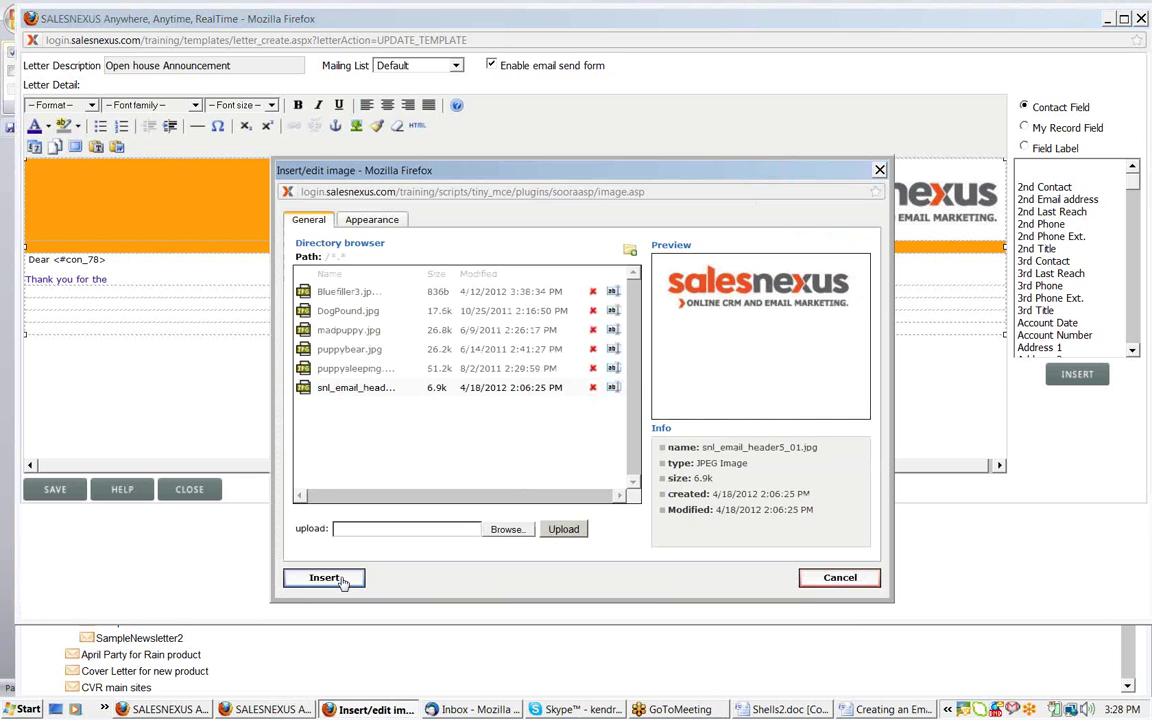
left_click(324, 578)
key("Return")
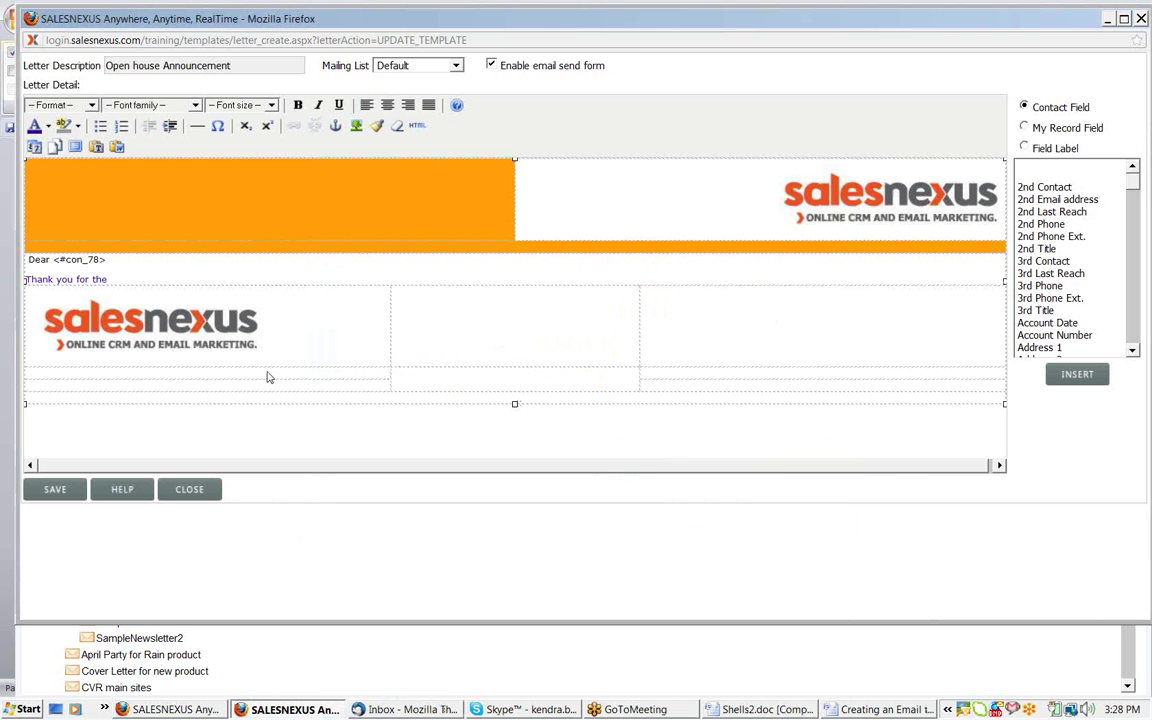
left_click(356, 126)
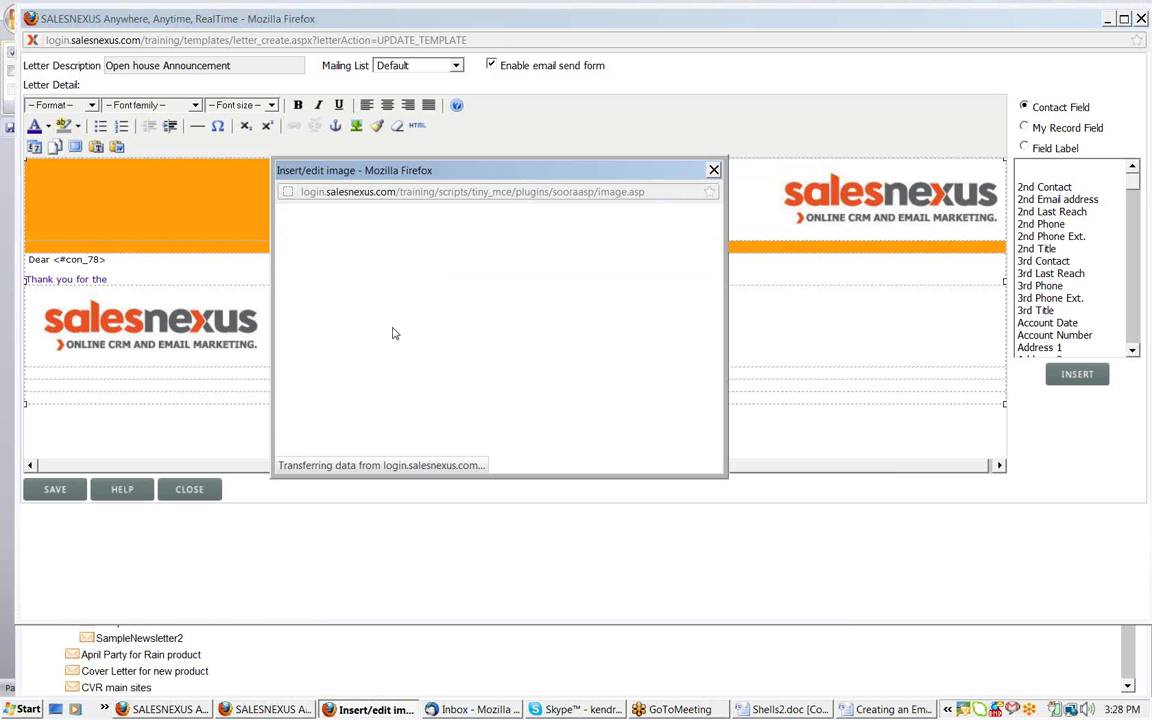
left_click(356, 387)
left_click(324, 578)
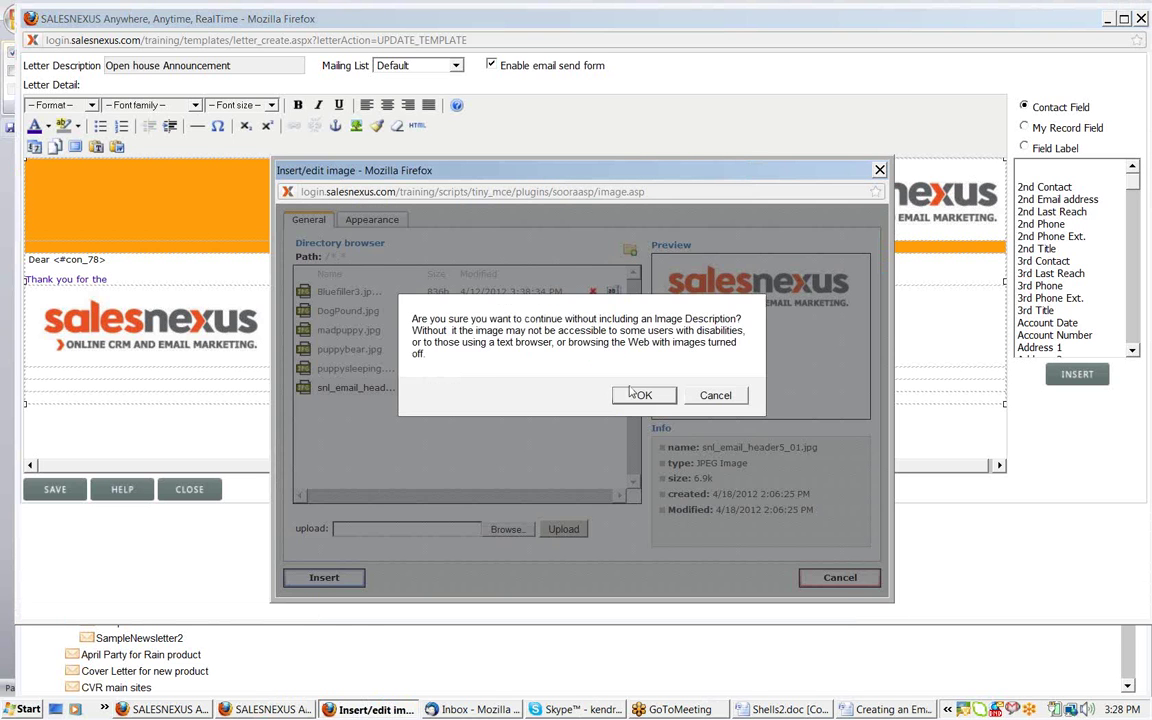
left_click(630, 399)
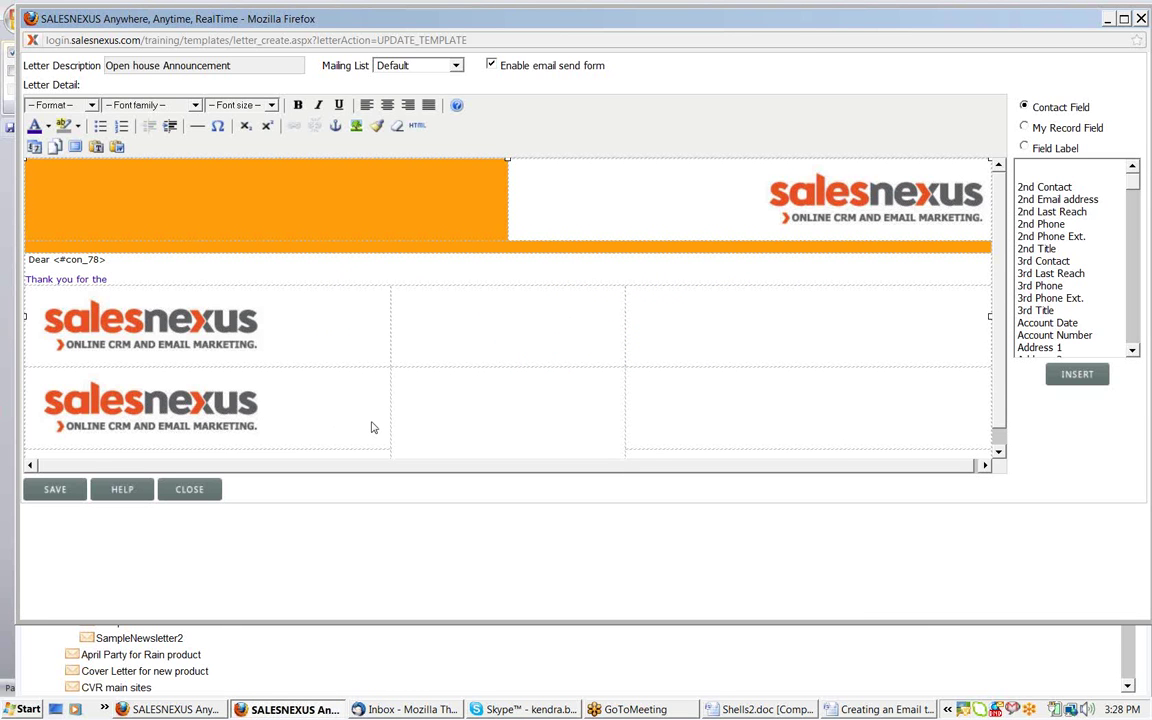
Type placeholder text into both middle table cells, push the top text down, then switch to Word
left_click(423, 338)
type("fjskjfsfj;sldfkjs;ldkfjsf")
left_click(415, 425)
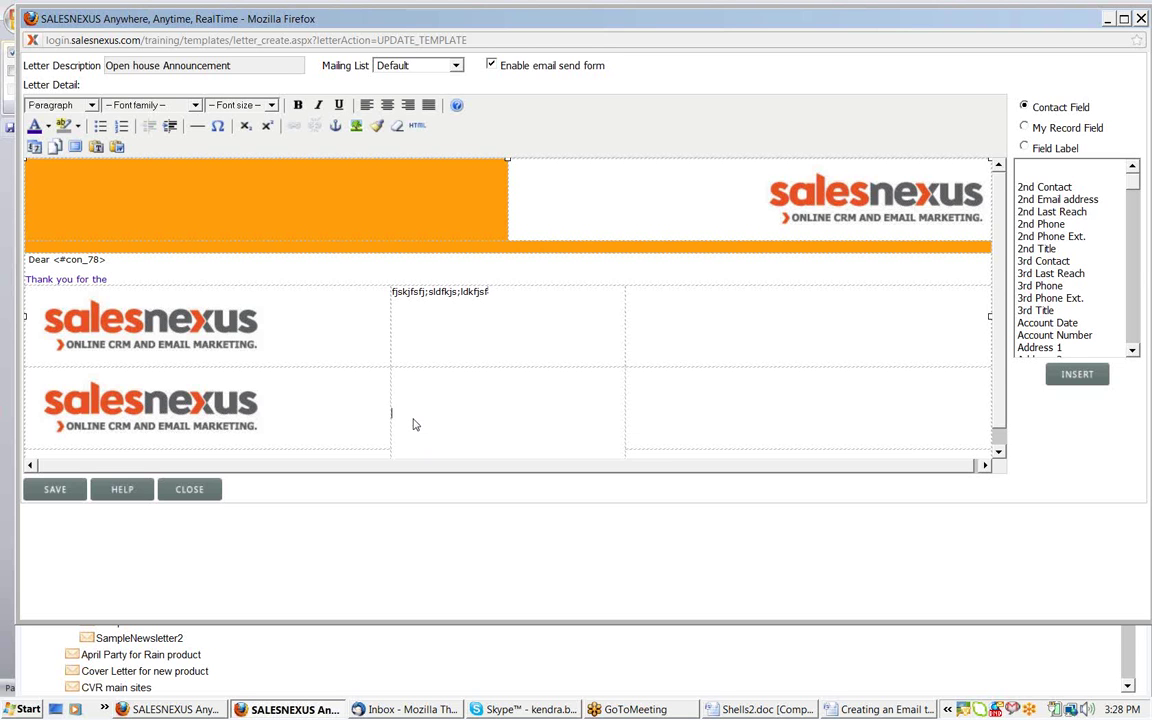
type("sdfjsldfjsldfjslkdfjs;ldfj")
left_click(392, 297)
key("Return")
key("Return")
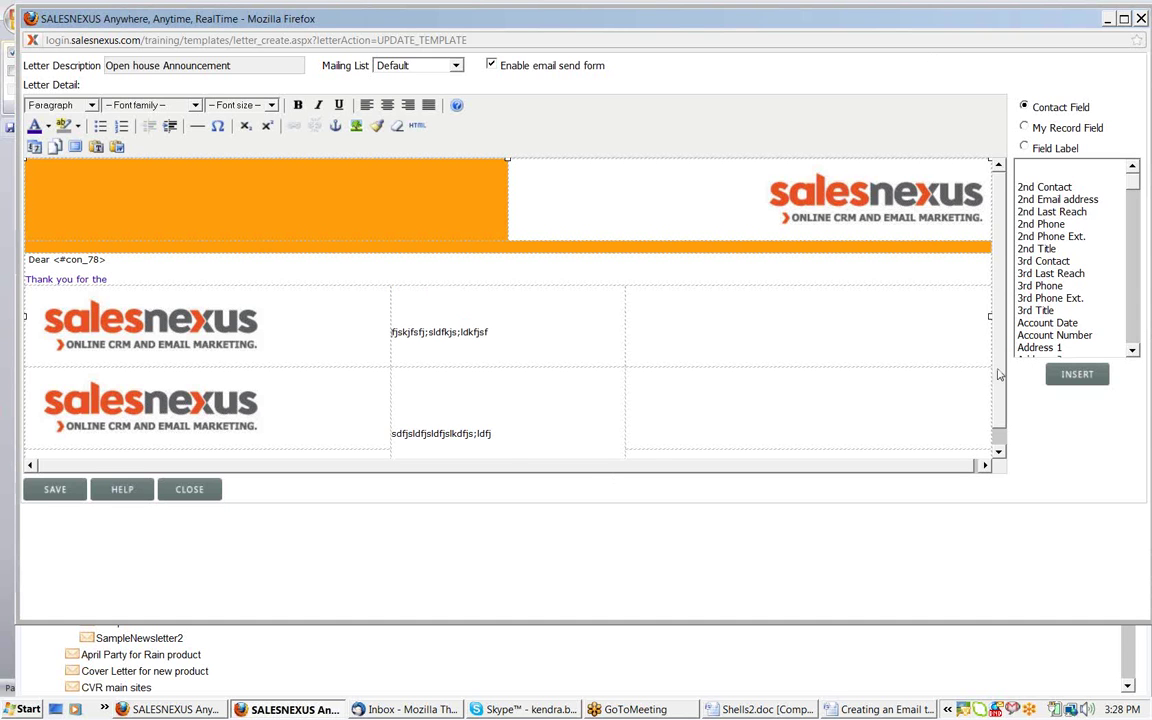
left_click_drag(1000, 375, 1000, 391)
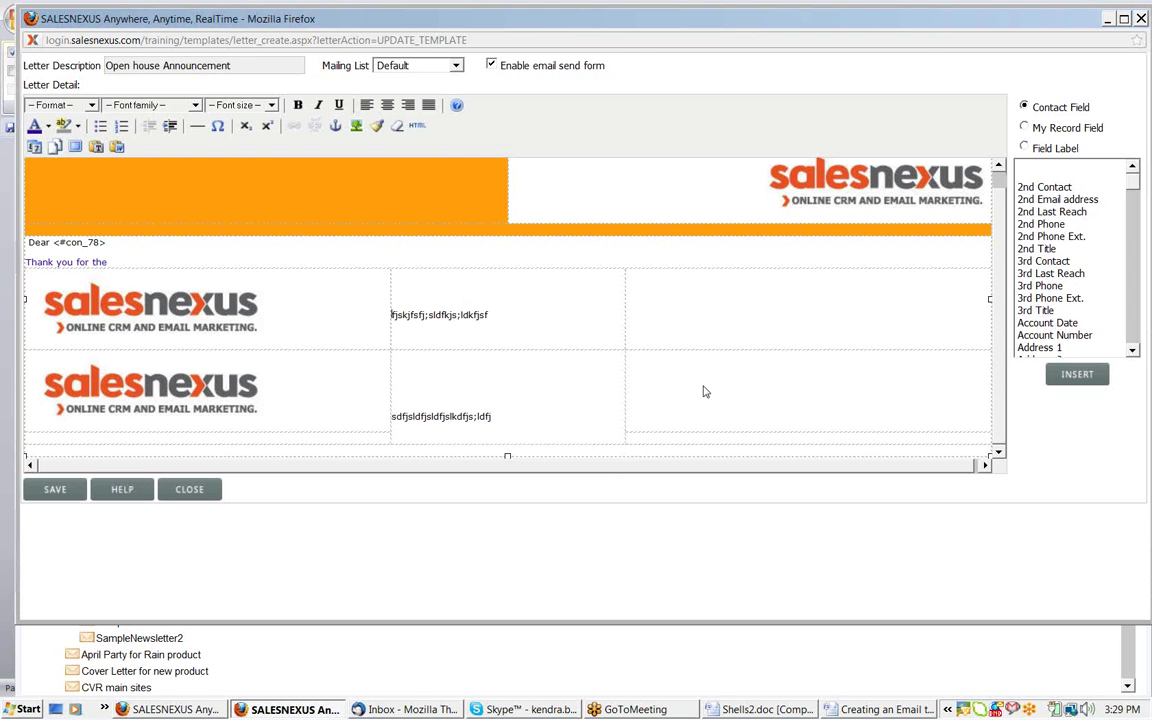
left_click(703, 391)
left_click(842, 710)
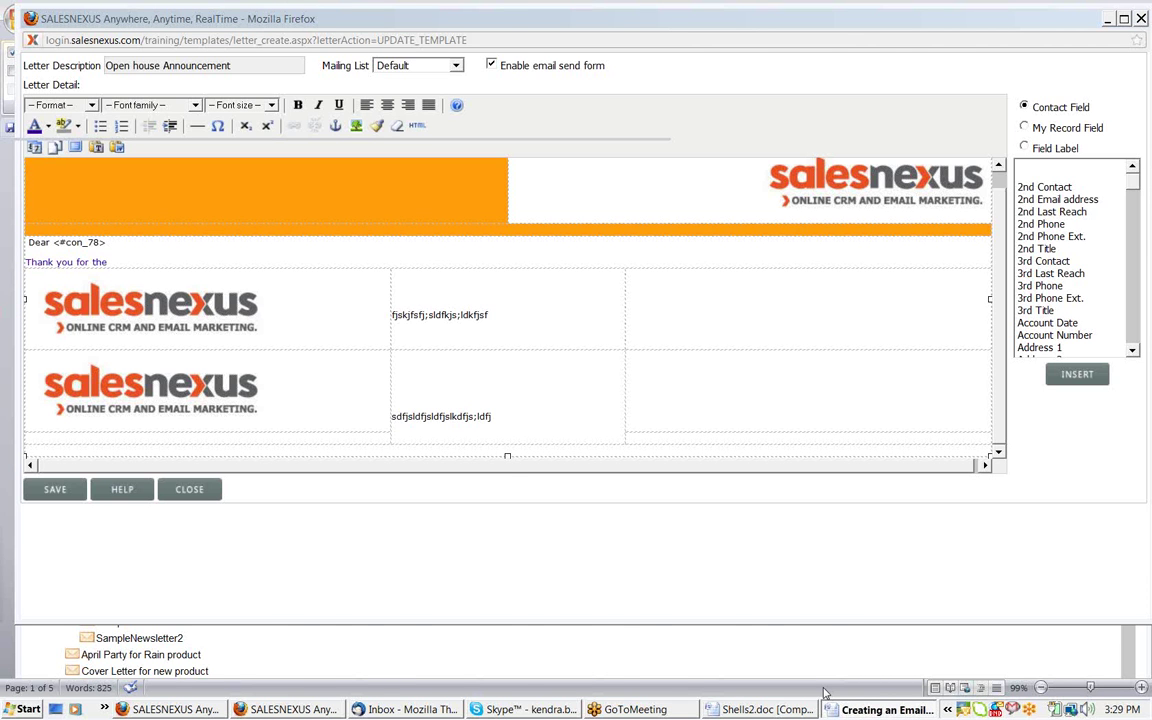
Create a new Word document with a 3x5 table and merge its top row into one cell
key("ctrl+n")
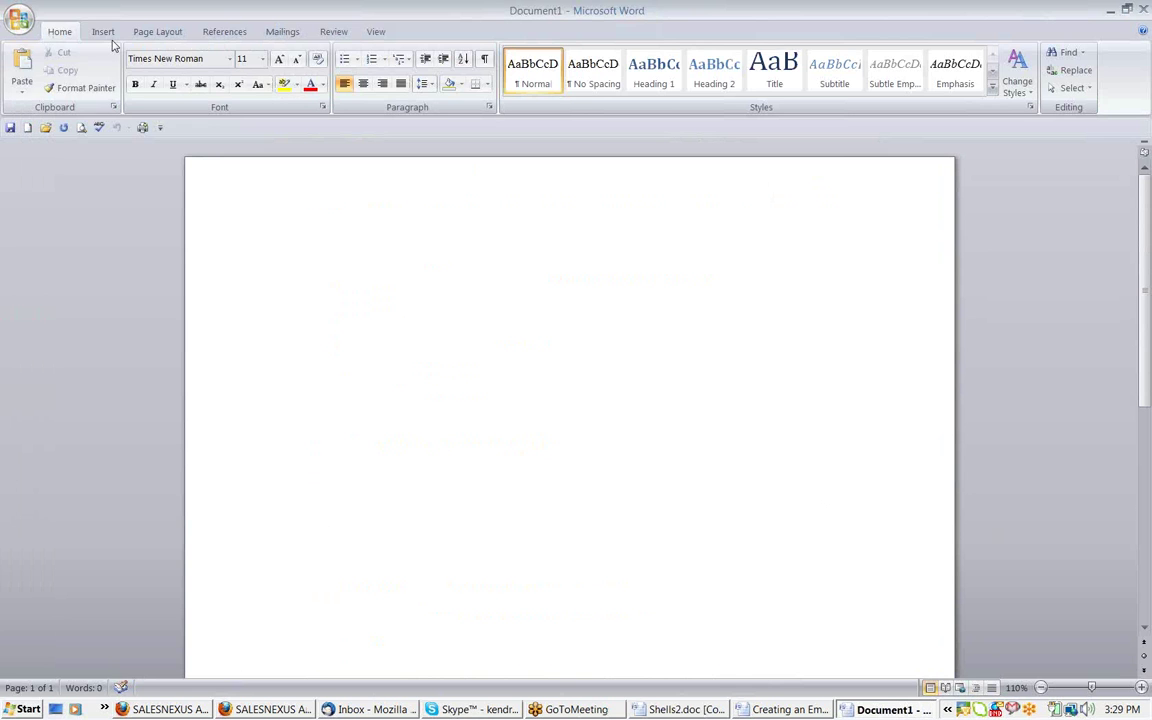
left_click(104, 32)
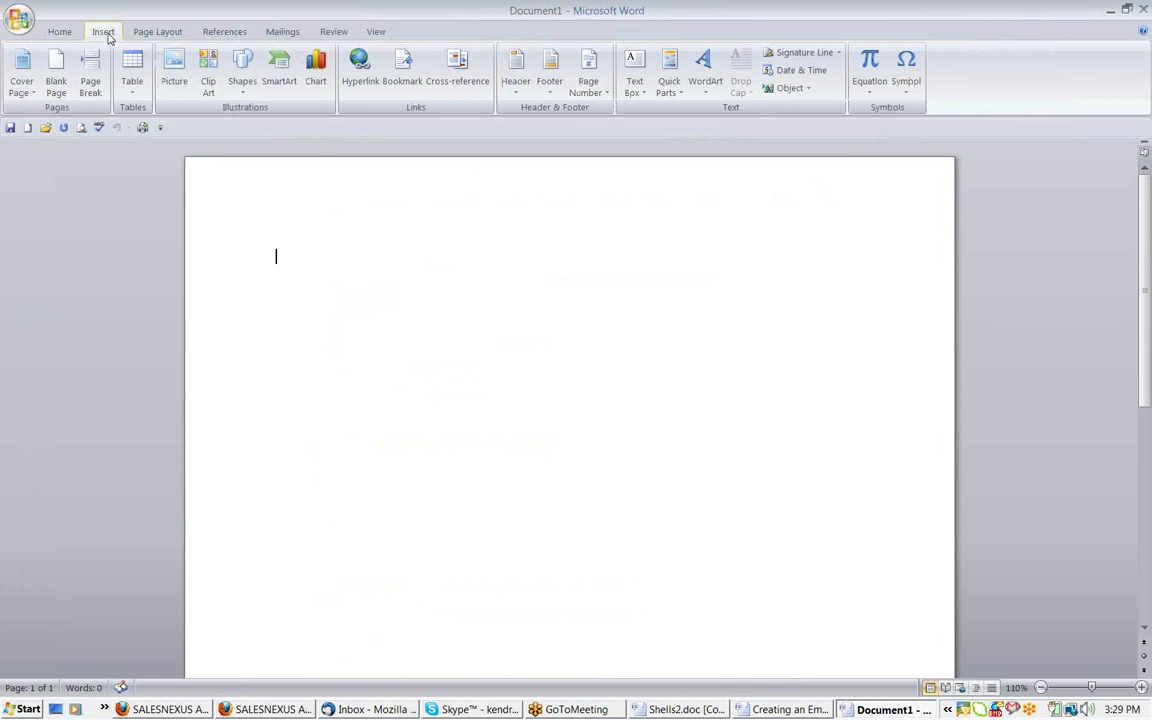
left_click(132, 72)
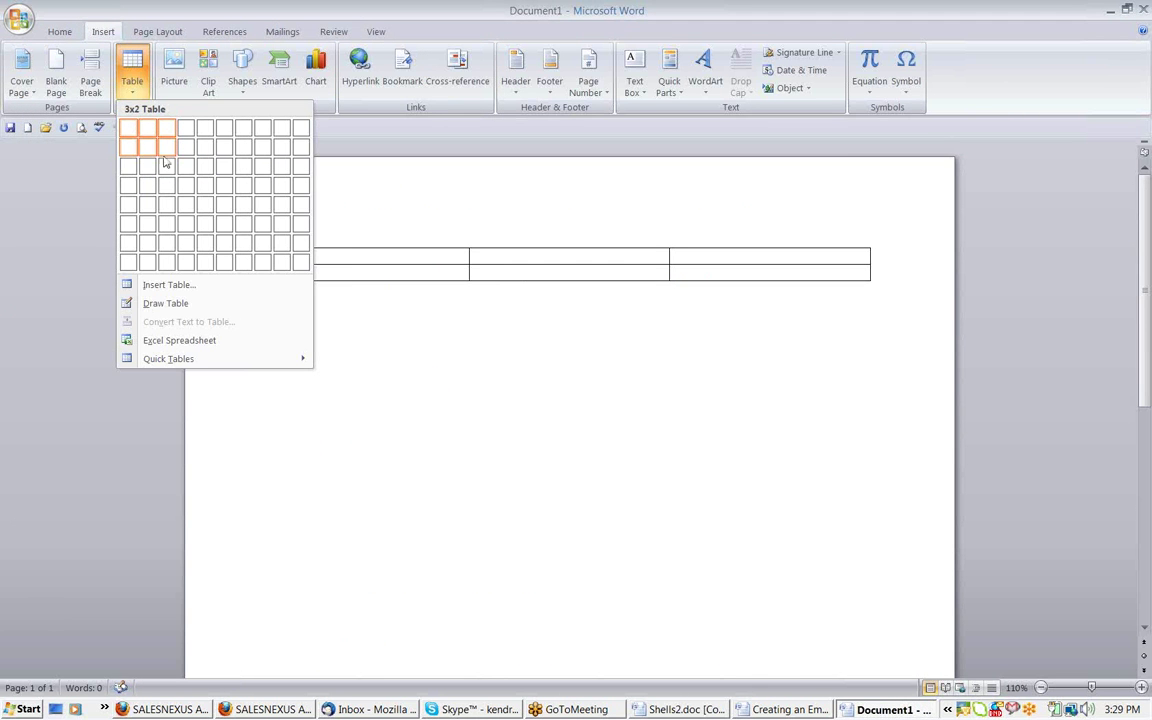
left_click(167, 207)
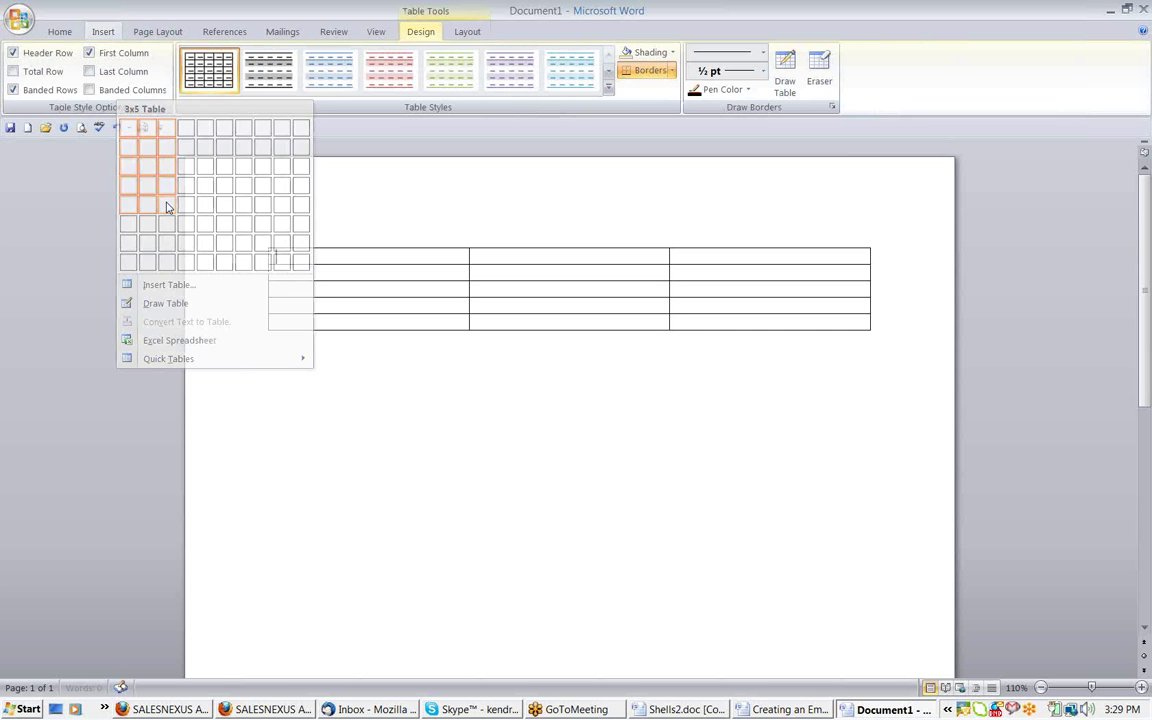
right_click(694, 262)
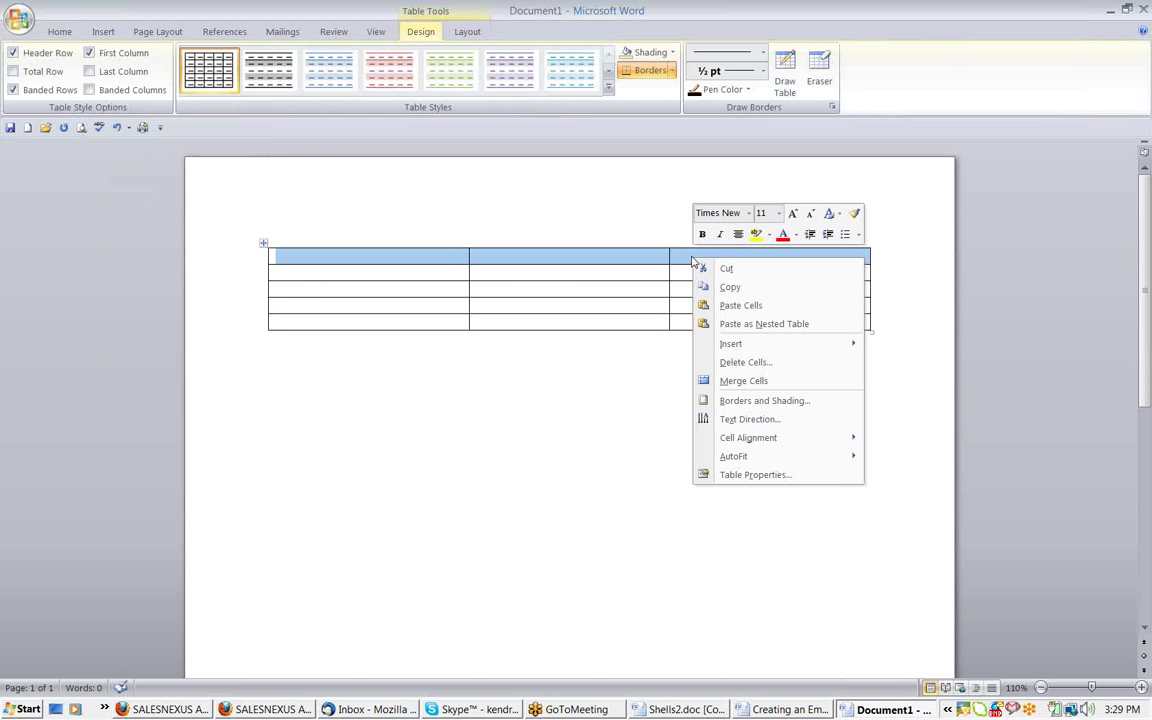
left_click(737, 381)
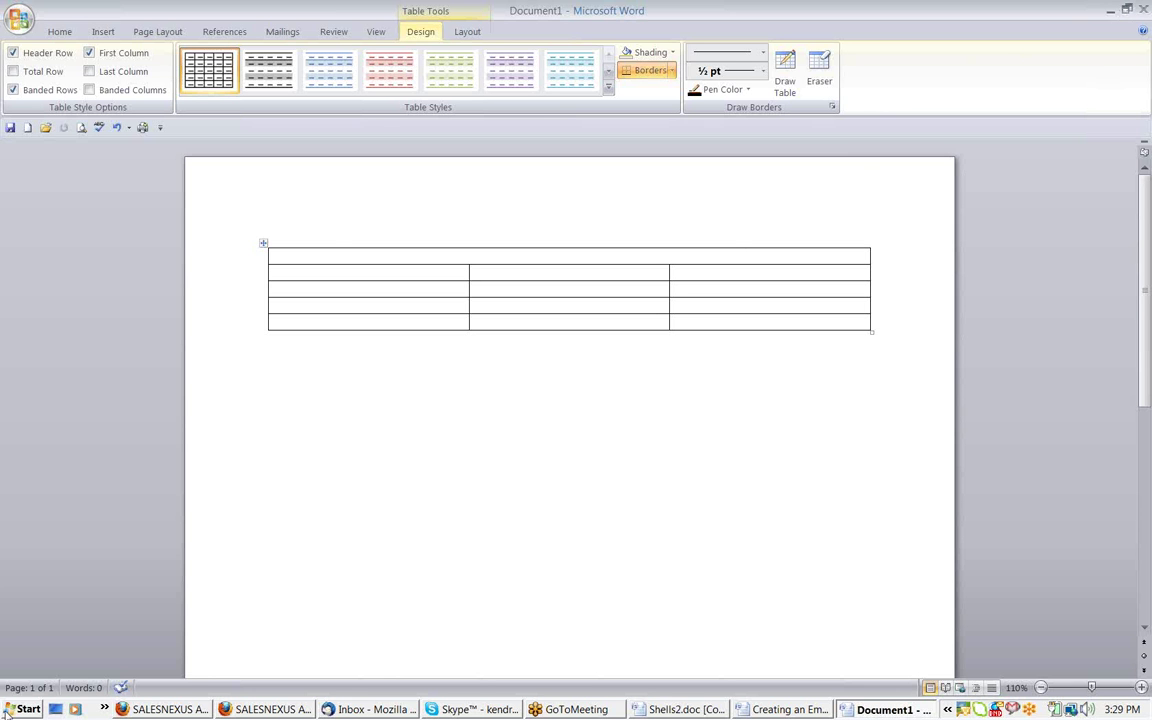
left_click(6, 712)
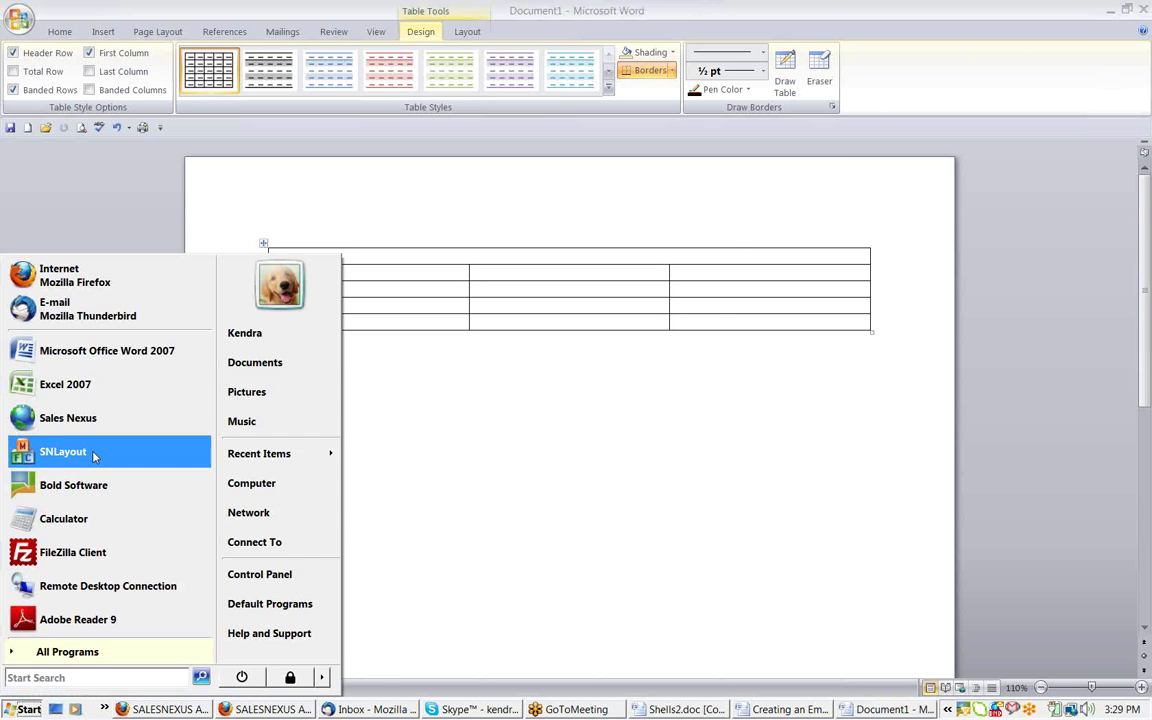
Launch Excel 2007, copy cells A1:C7, and return to the SalesNexus editor
left_click(74, 386)
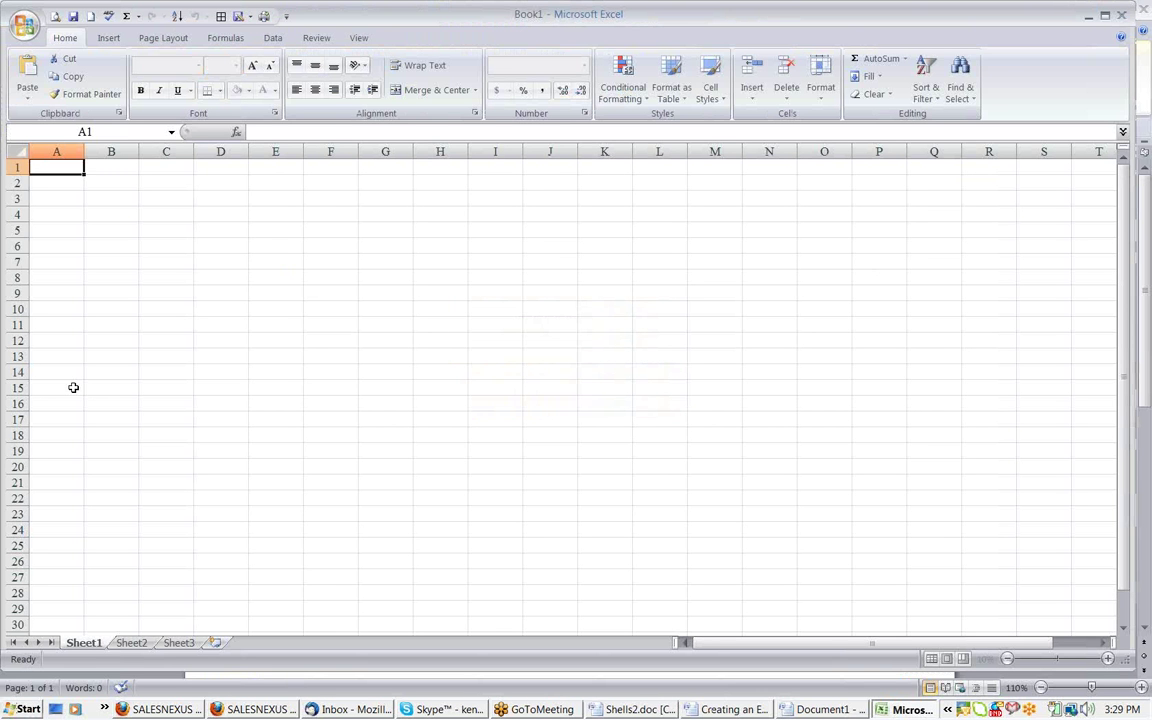
left_click_drag(56, 167, 166, 262)
right_click(127, 190)
left_click(160, 223)
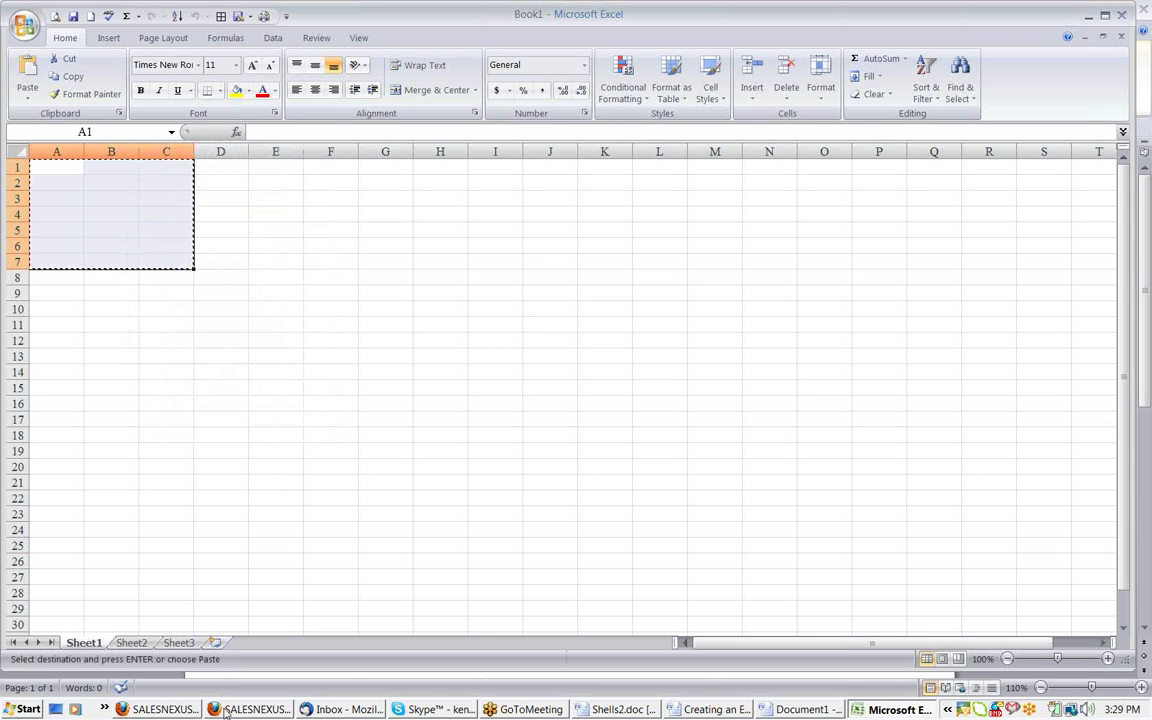
left_click(226, 711)
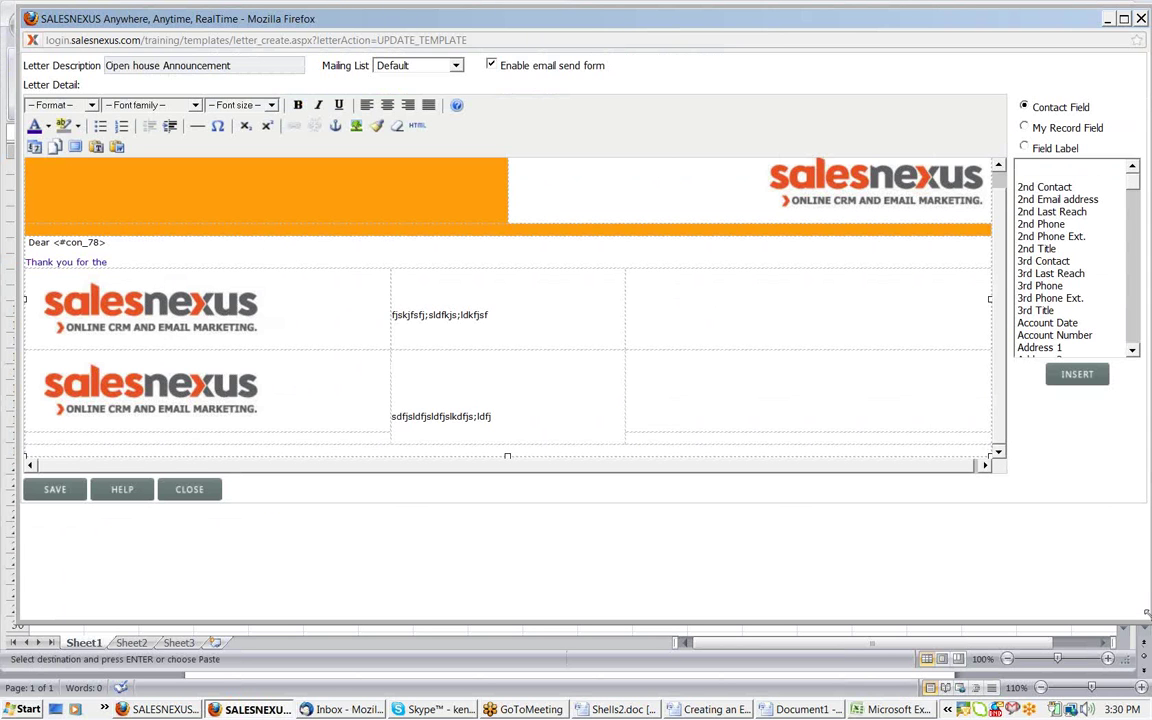
Resize the editor window and paste the copied cells into the table's last row
left_click_drag(1144, 614, 1069, 589)
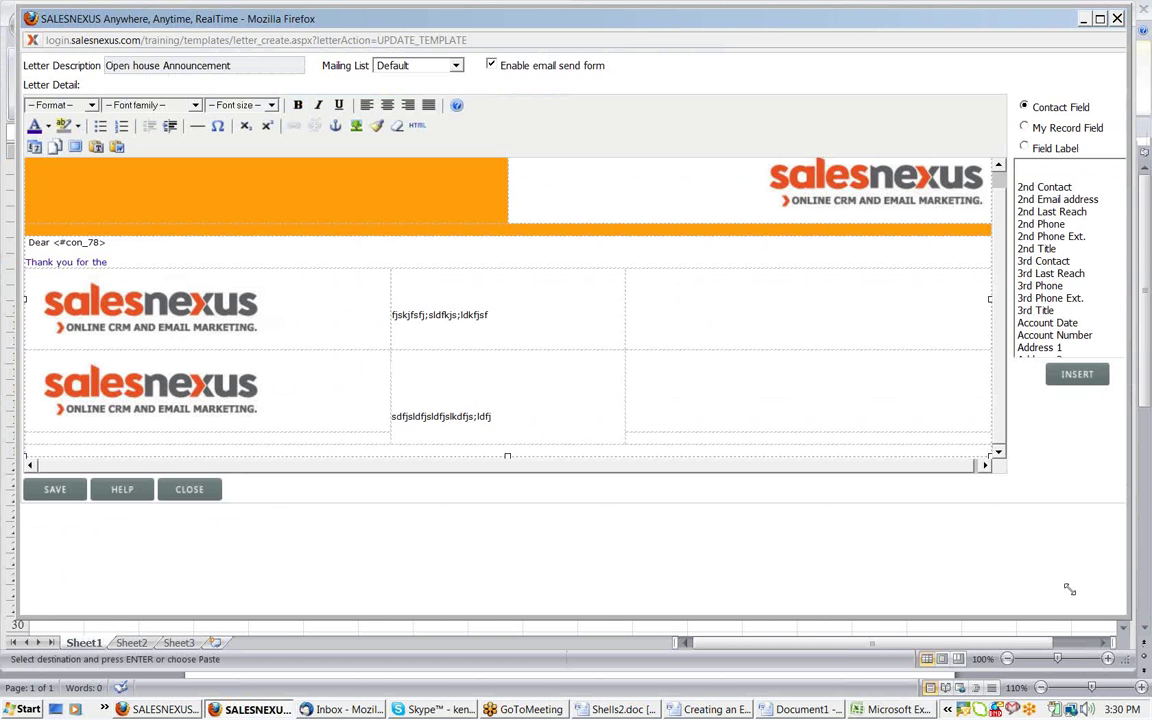
left_click_drag(1069, 589, 958, 583)
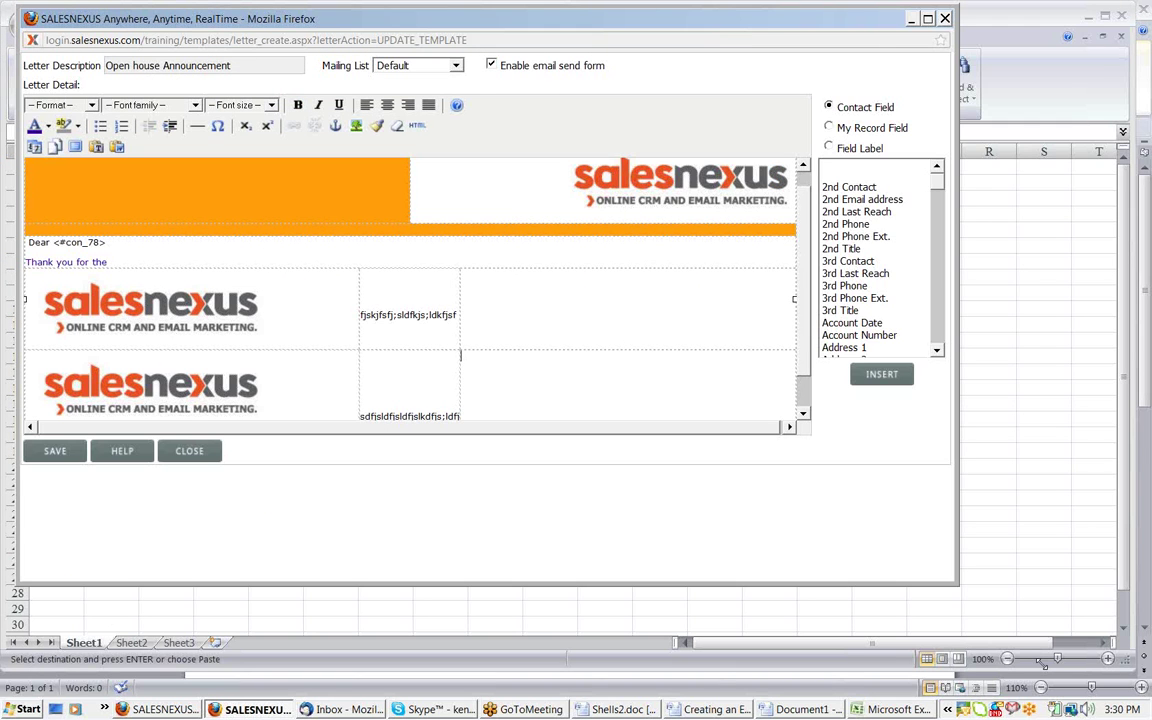
left_click_drag(1042, 663, 1096, 702)
left_click(375, 521)
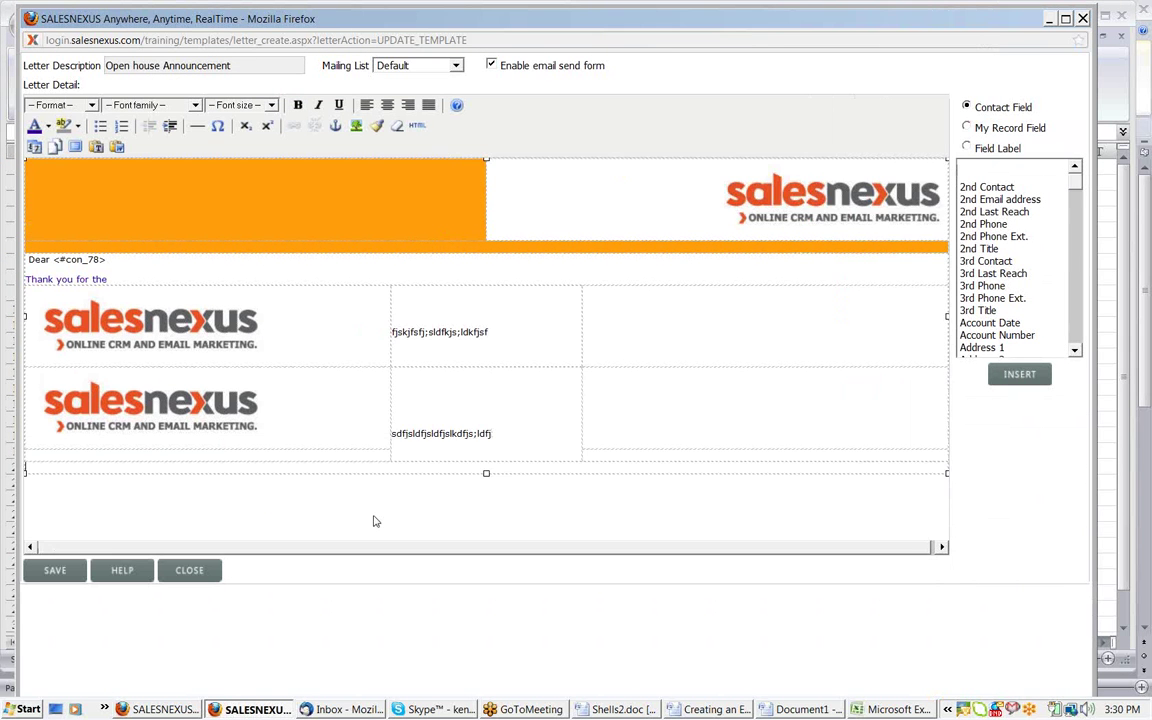
key("ctrl+v")
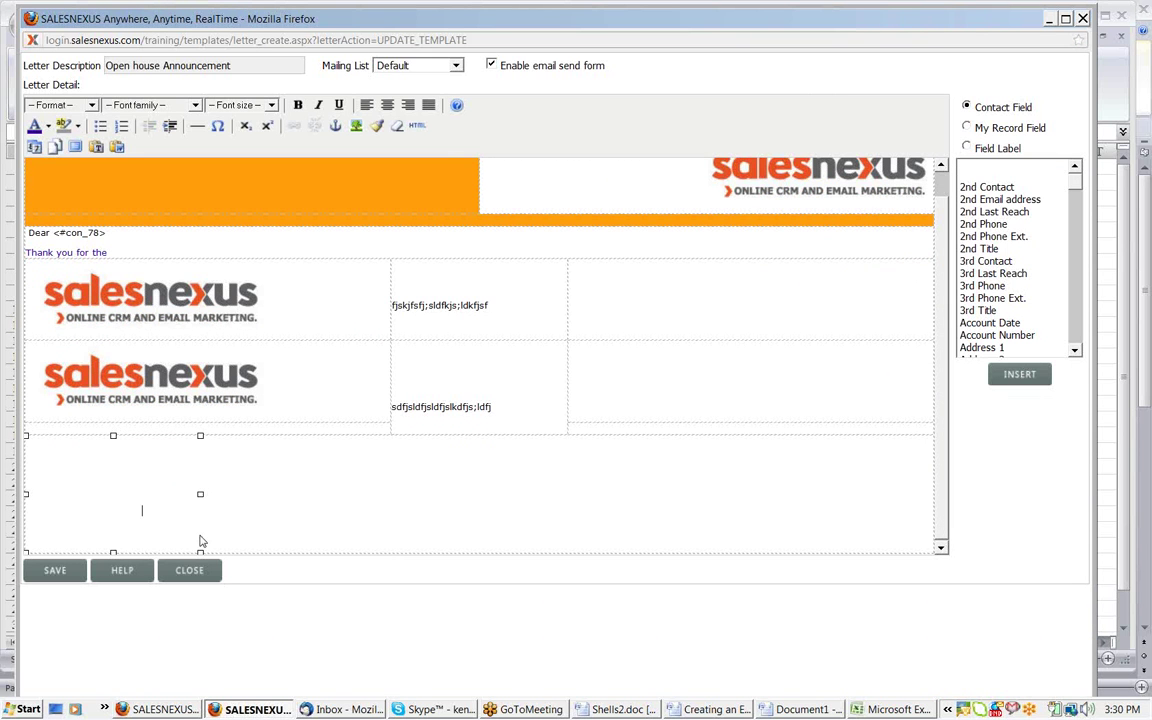
Insert the copied cells via Paste from Word and select the pasted grid tables
left_click(117, 147)
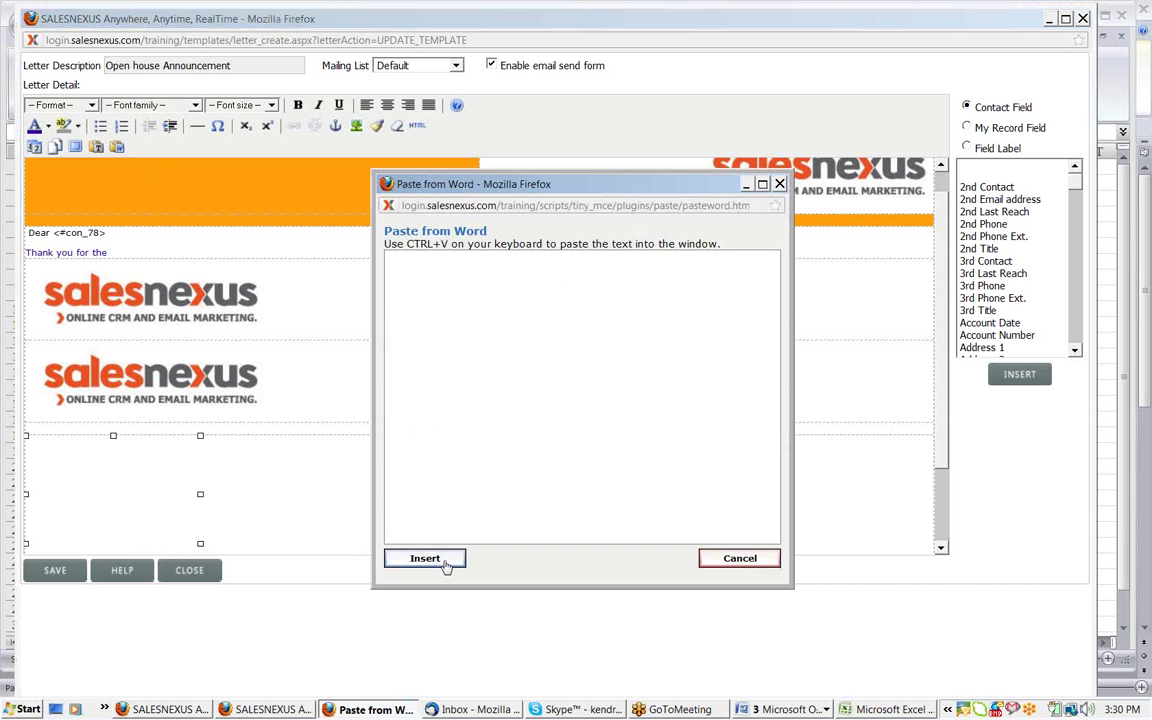
left_click(446, 563)
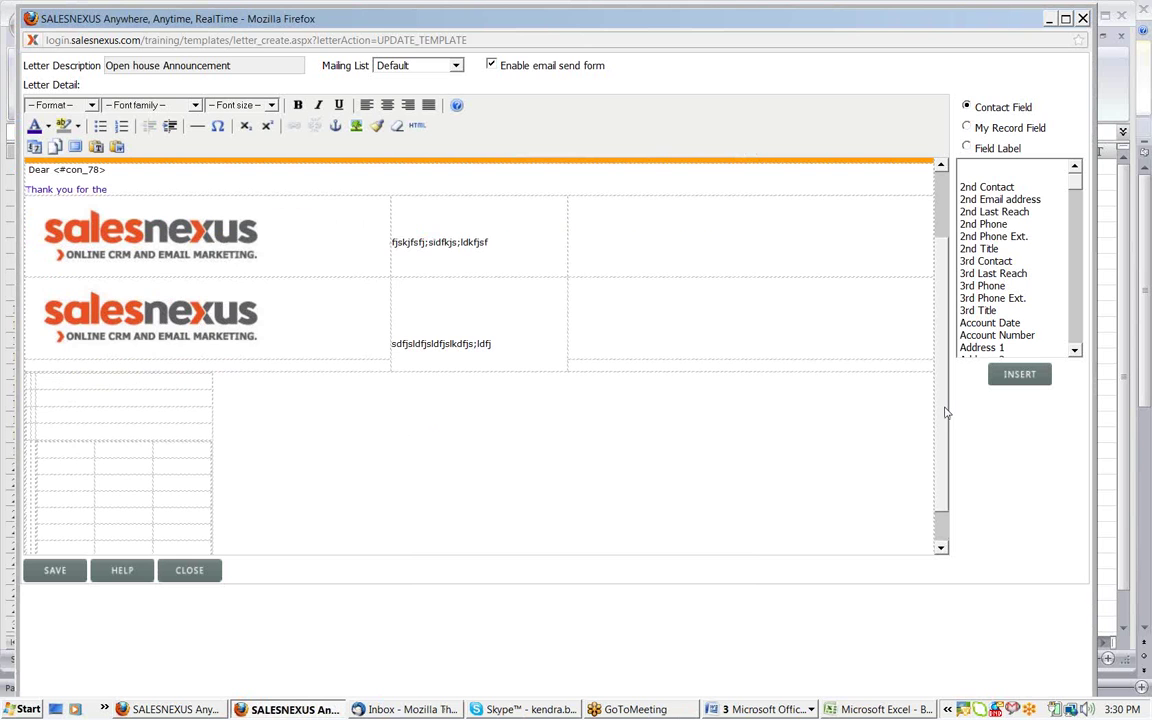
left_click(198, 461)
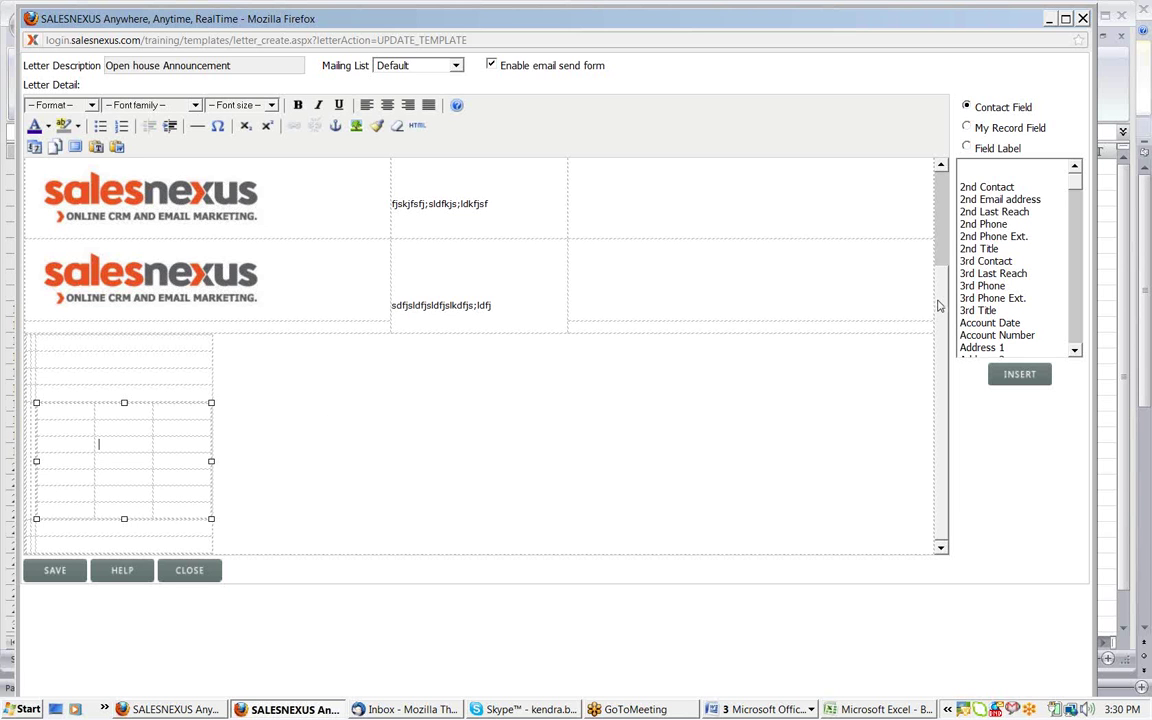
left_click_drag(938, 301, 929, 244)
left_click_drag(940, 343, 940, 339)
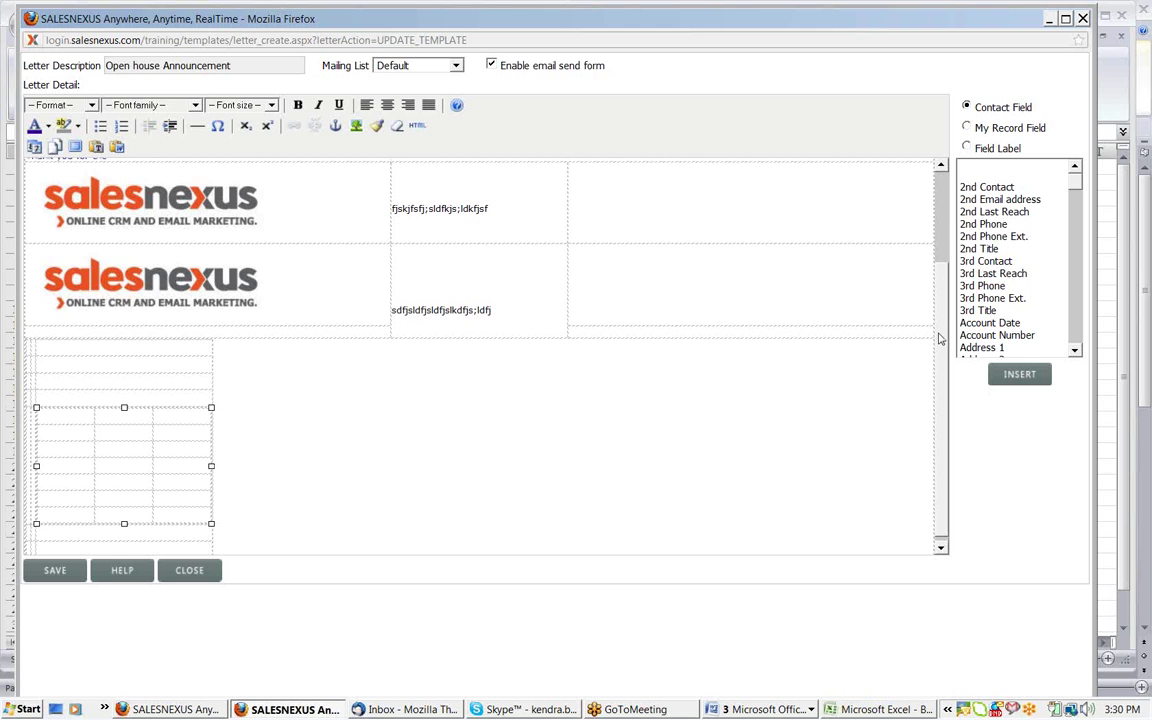
scroll(732, 479, "up", 3)
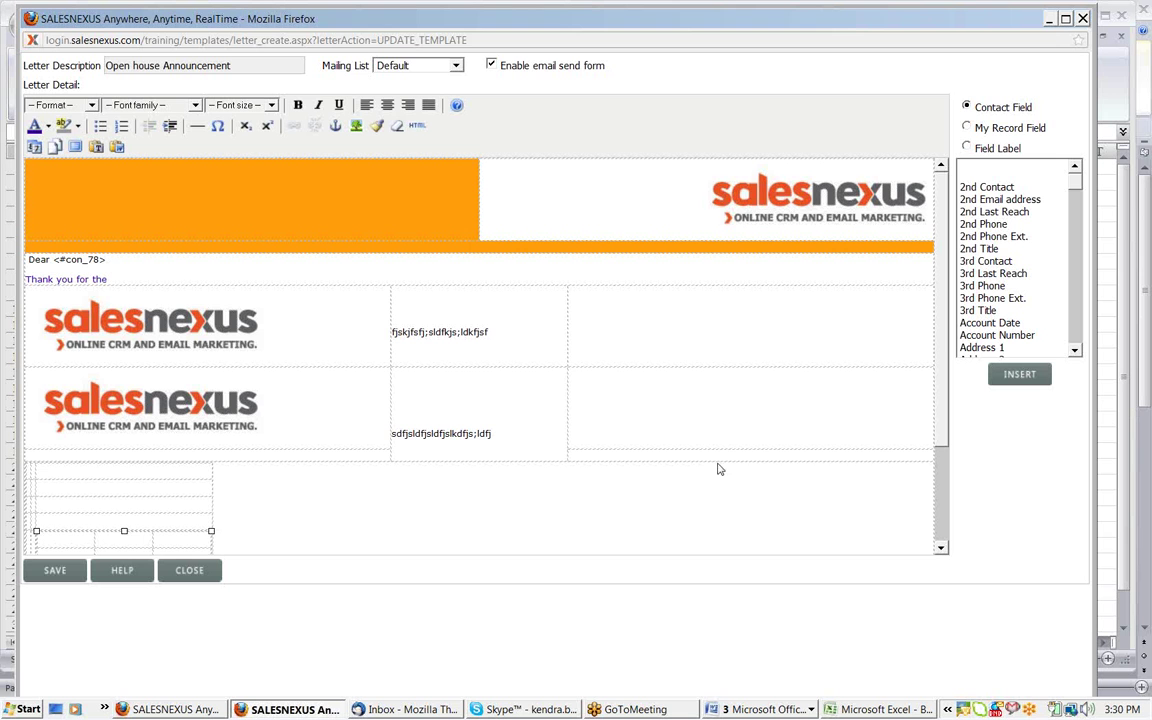
left_click(645, 402)
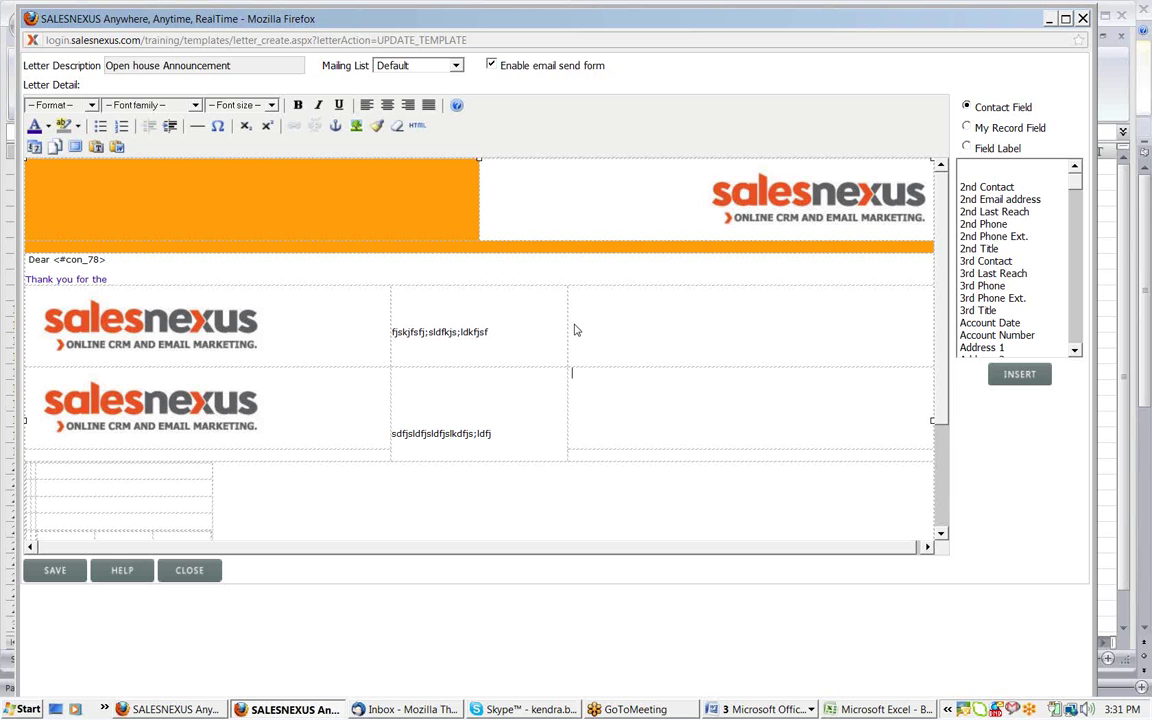
left_click(183, 335)
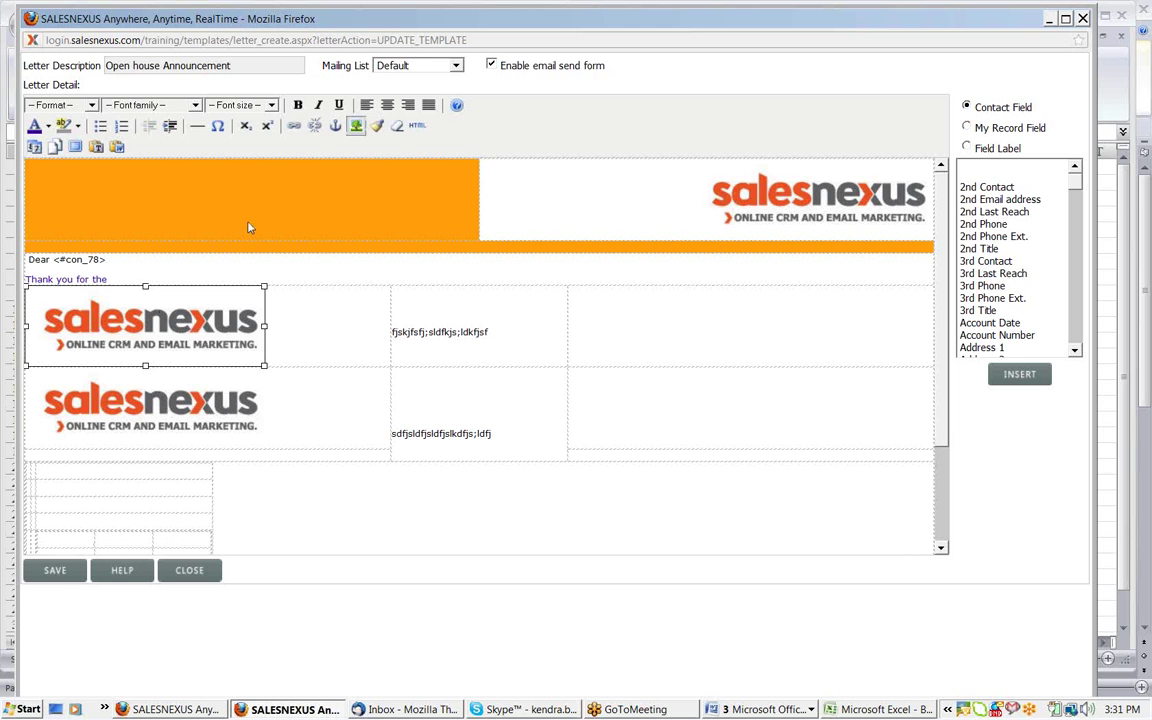
left_click(294, 126)
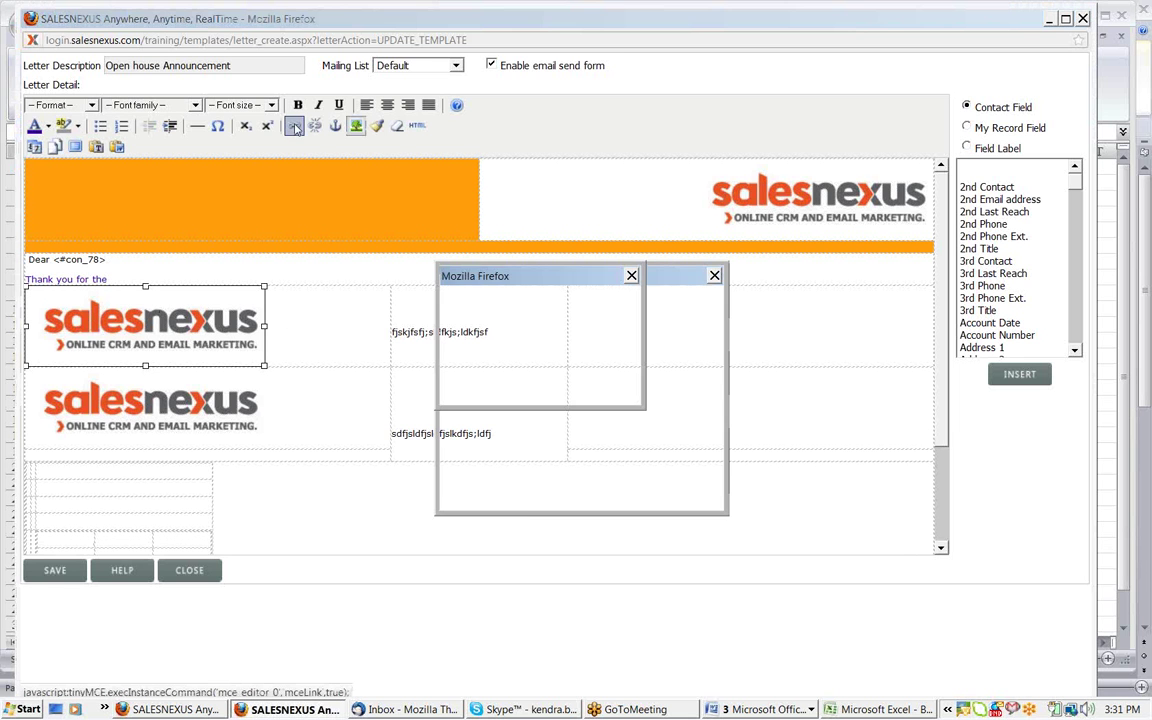
type("w")
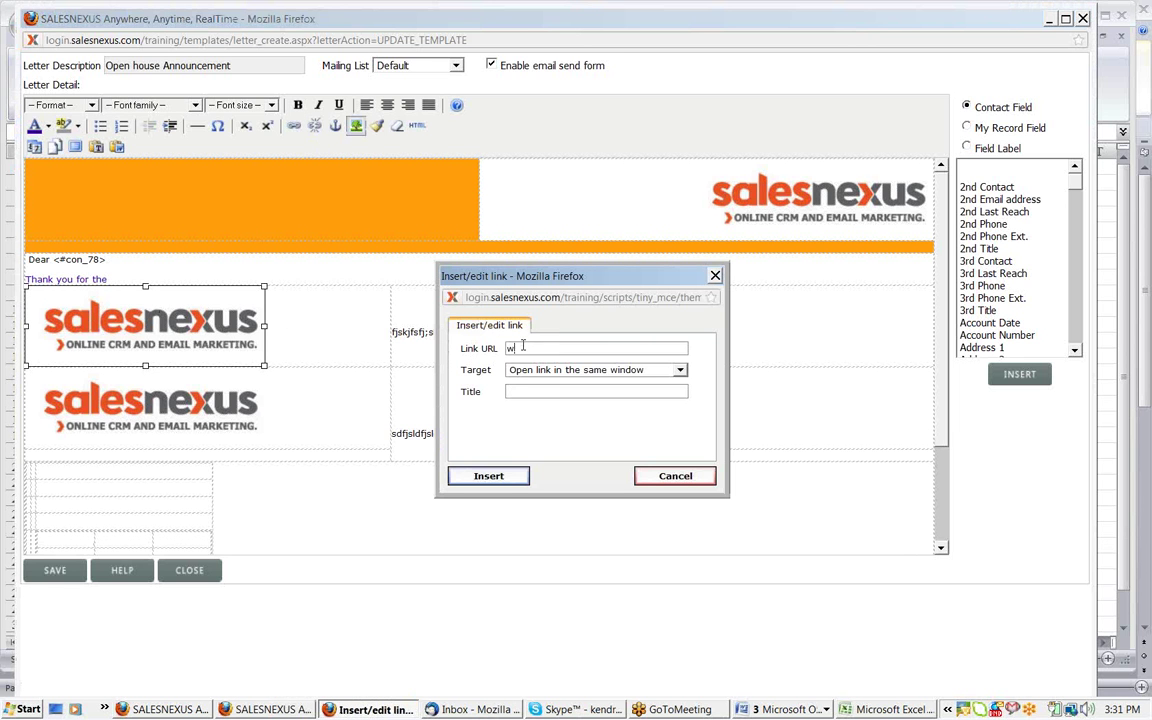
type("ww.salesnexus.com")
left_click(494, 477)
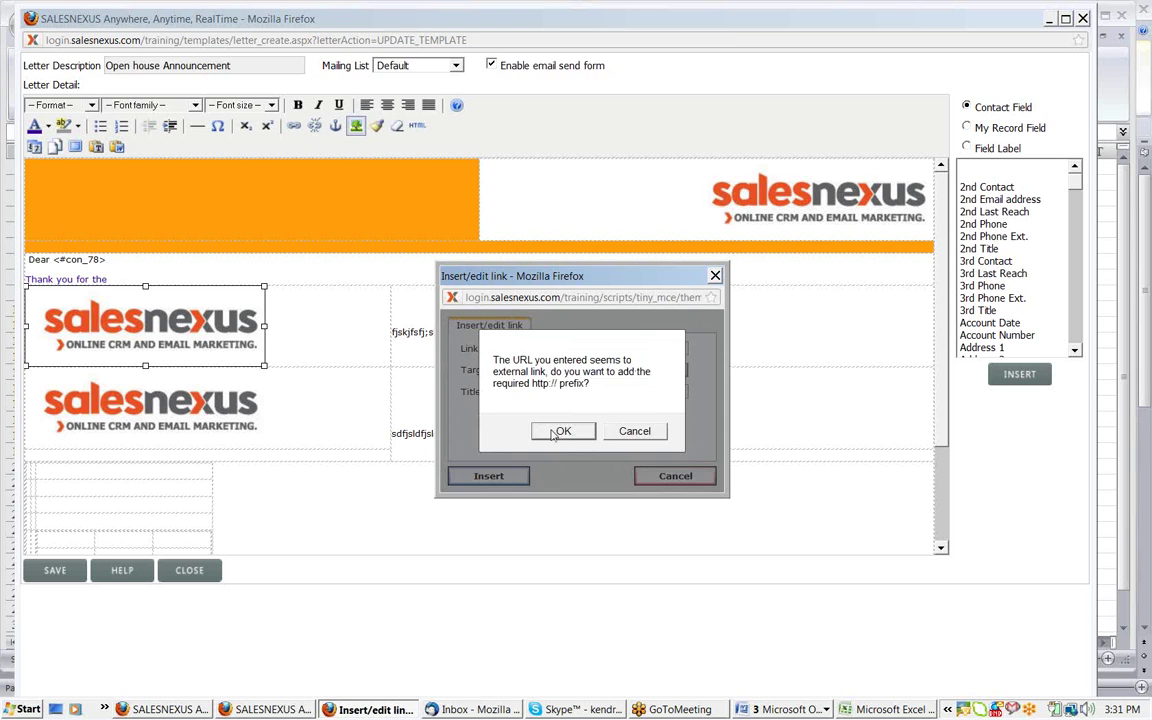
left_click(552, 431)
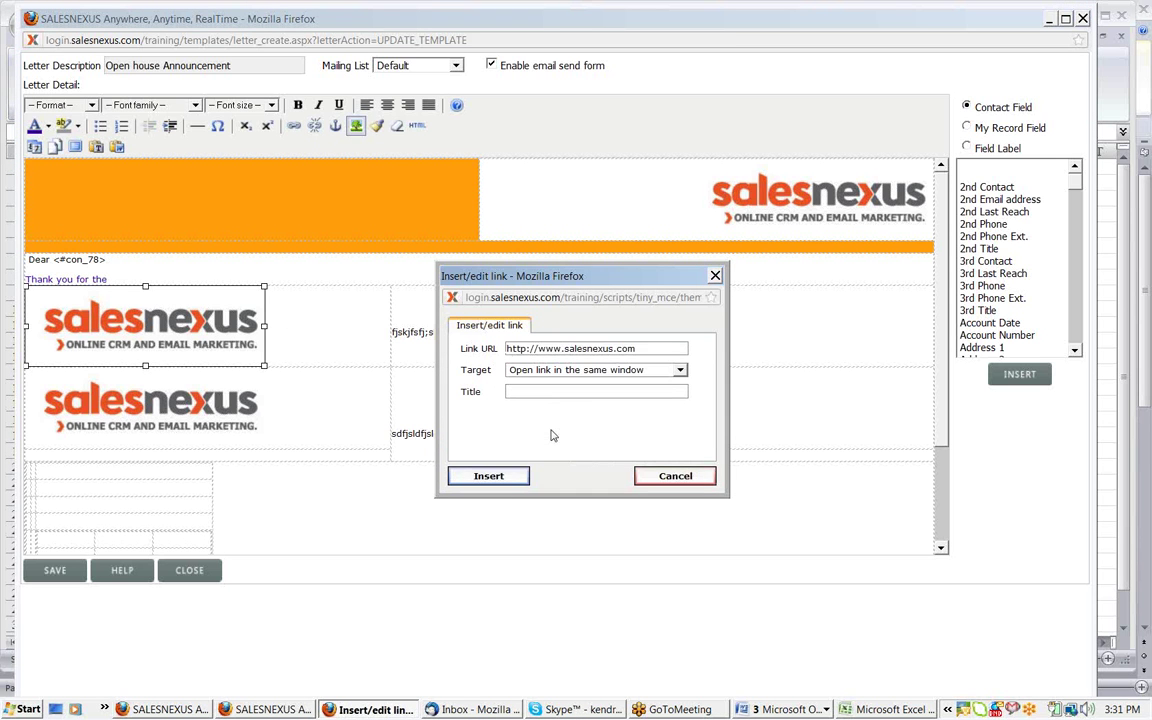
left_click(519, 478)
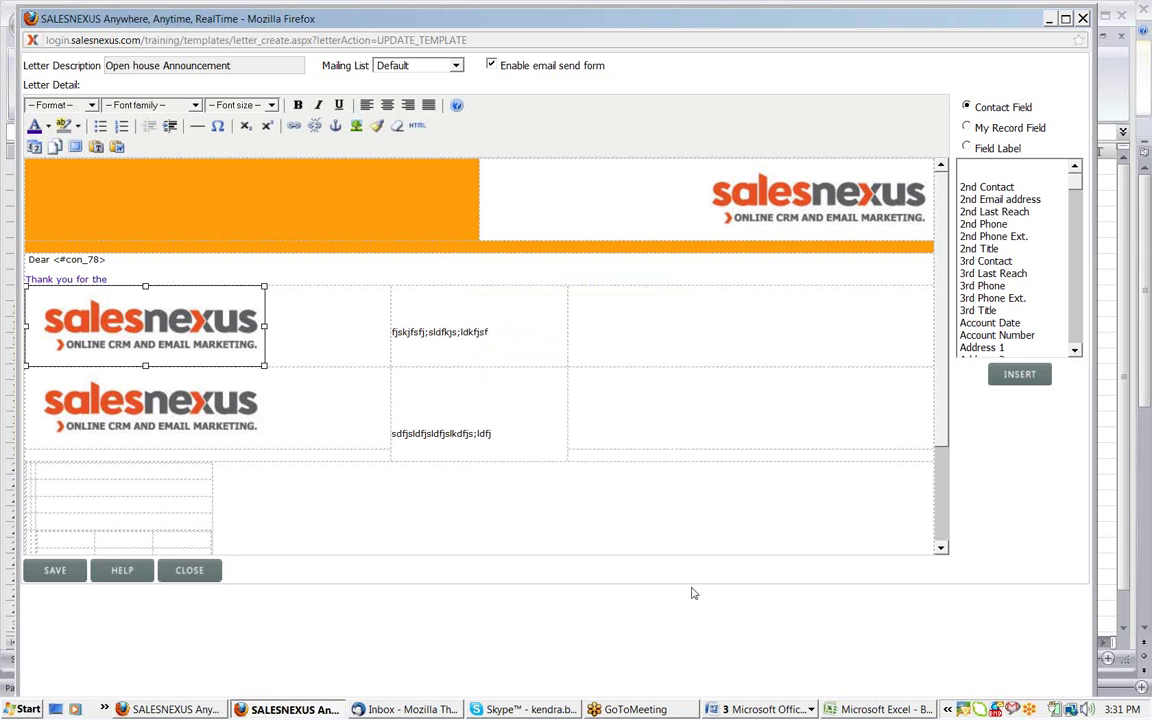
left_click(175, 710)
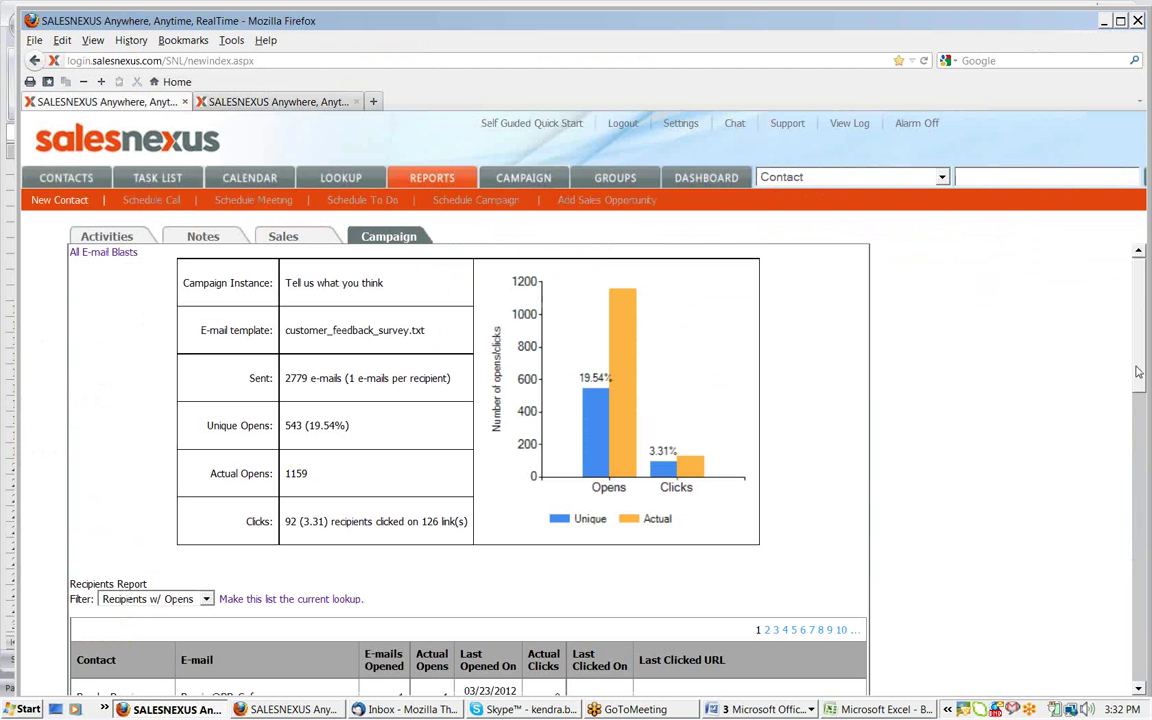
Scroll the campaign report's recipients table, then switch to the contact record's tab
left_click_drag(1138, 372, 1140, 487)
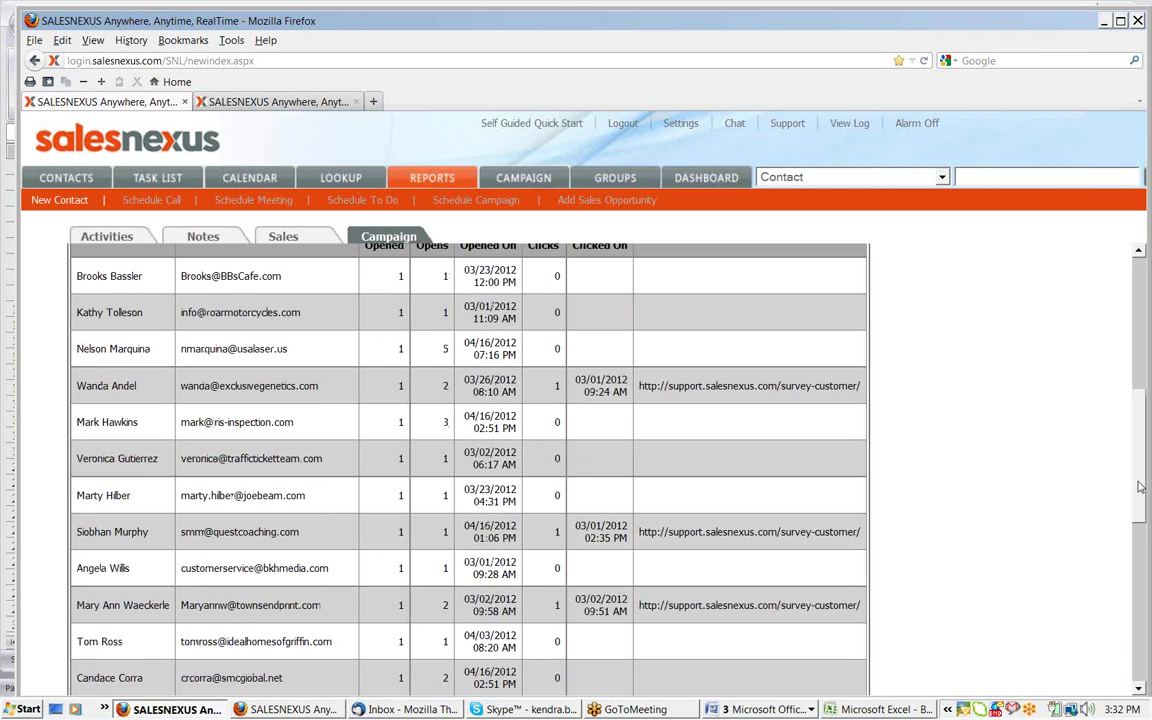
left_click_drag(1143, 442, 1144, 445)
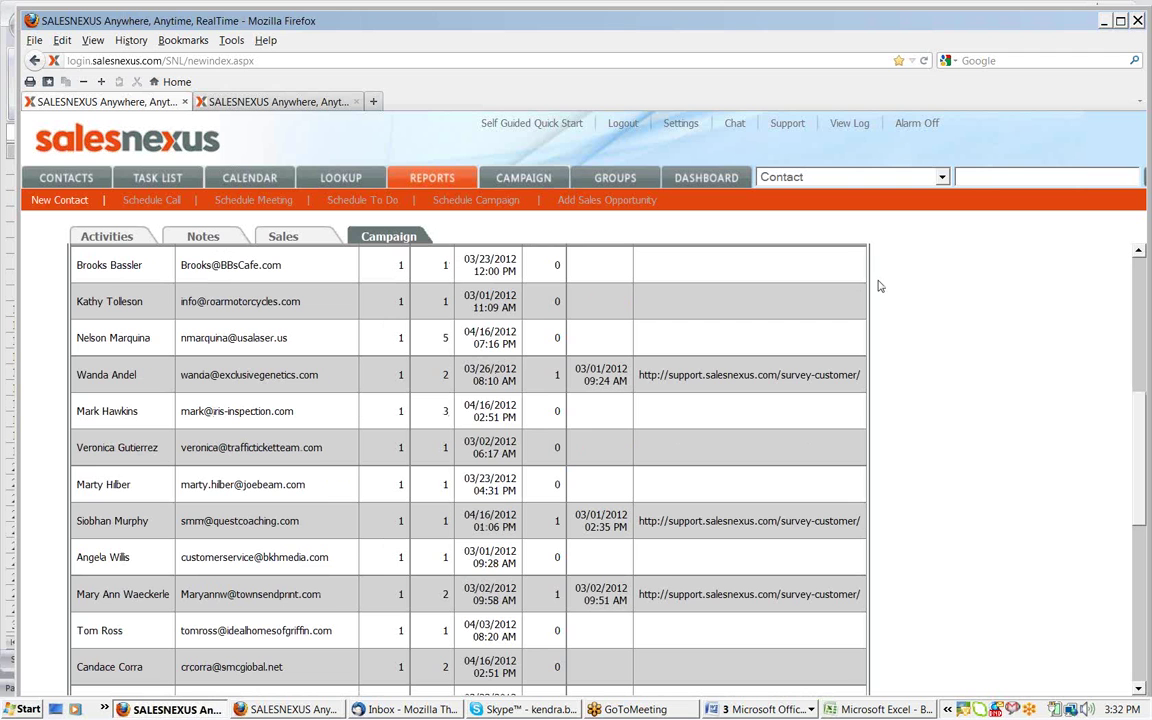
left_click(311, 104)
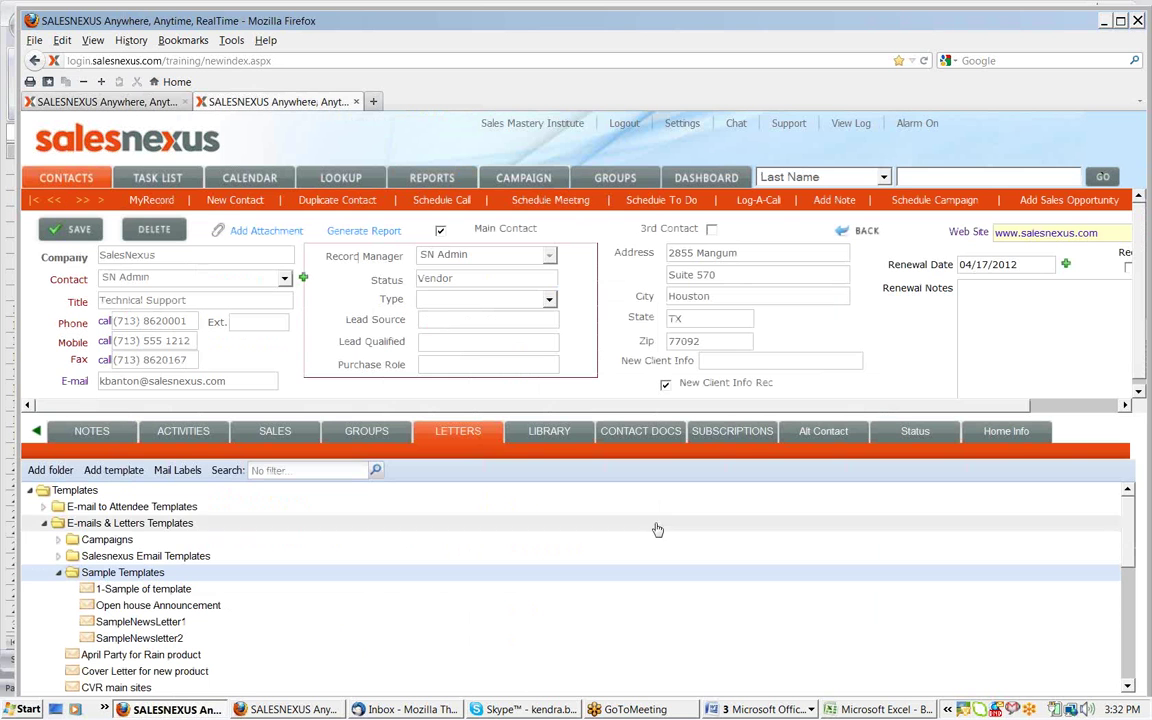
Bring the Open house Announcement editor window back to the front
left_click(283, 710)
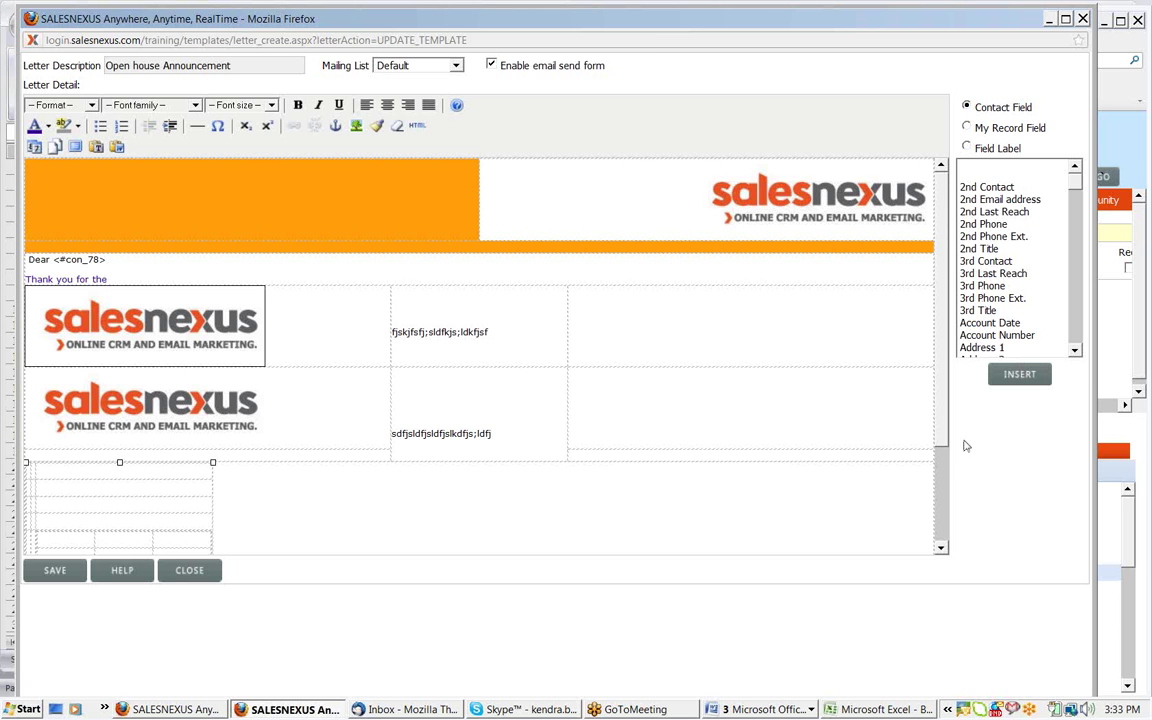
Give the template's first table row a yellow background
left_click_drag(940, 440, 668, 411)
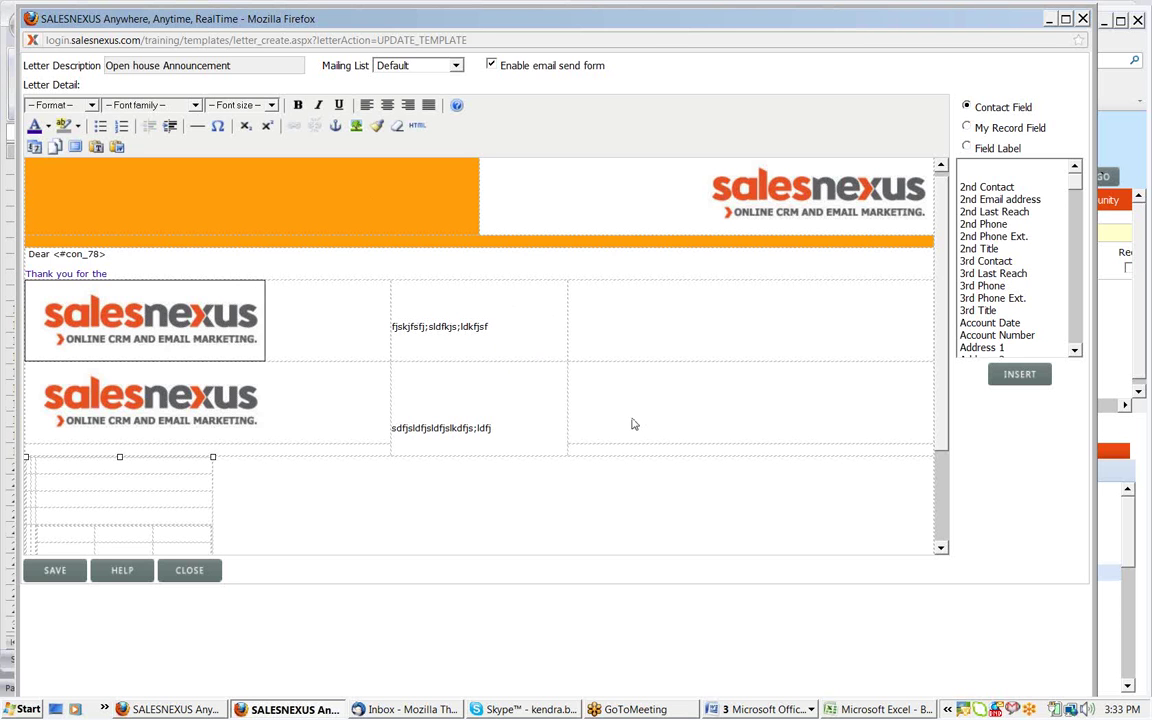
left_click(573, 298)
left_click_drag(573, 298, 368, 325)
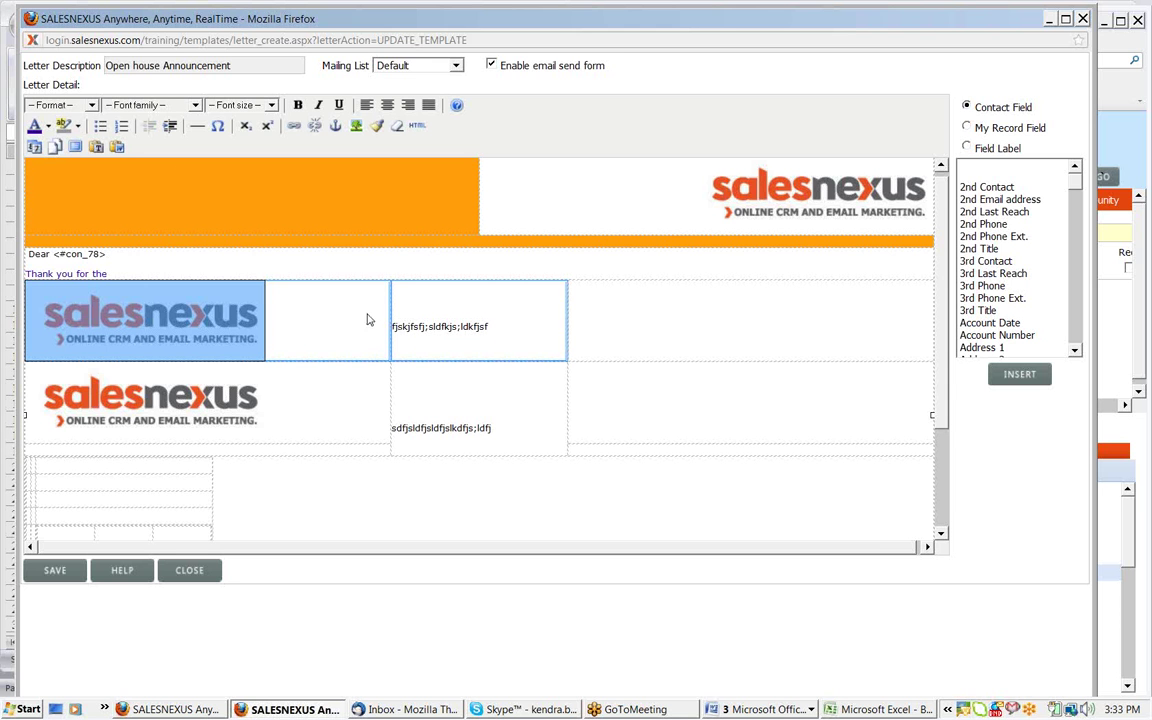
left_click(77, 126)
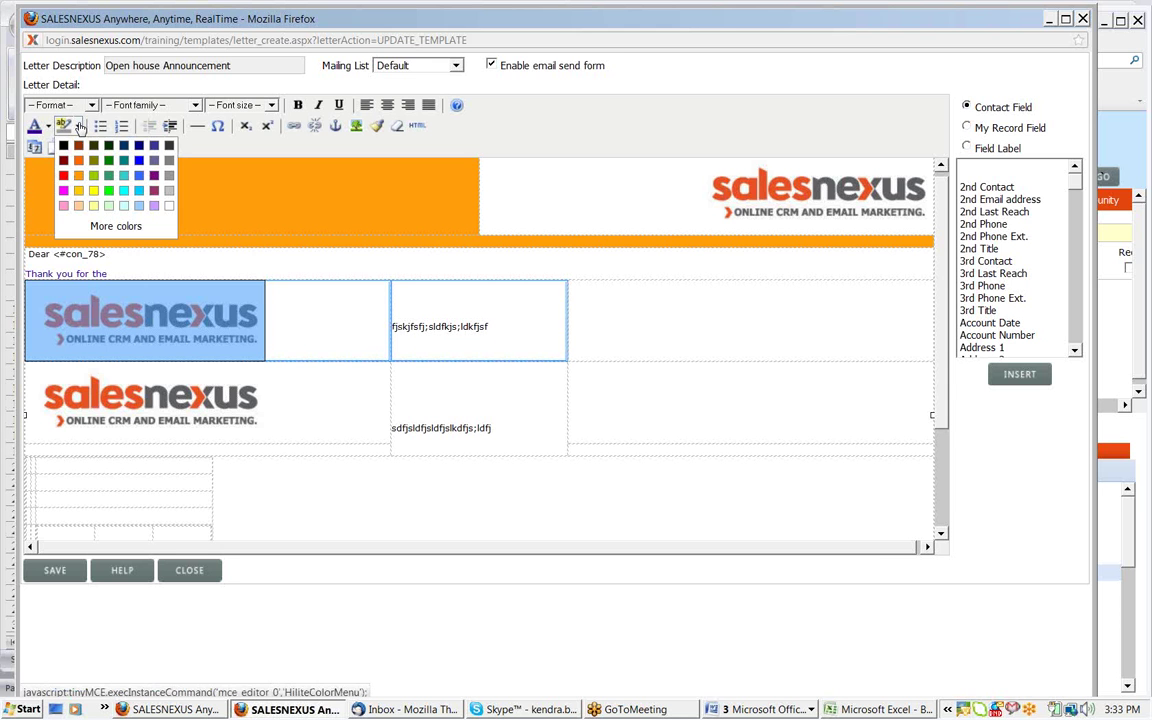
left_click(93, 190)
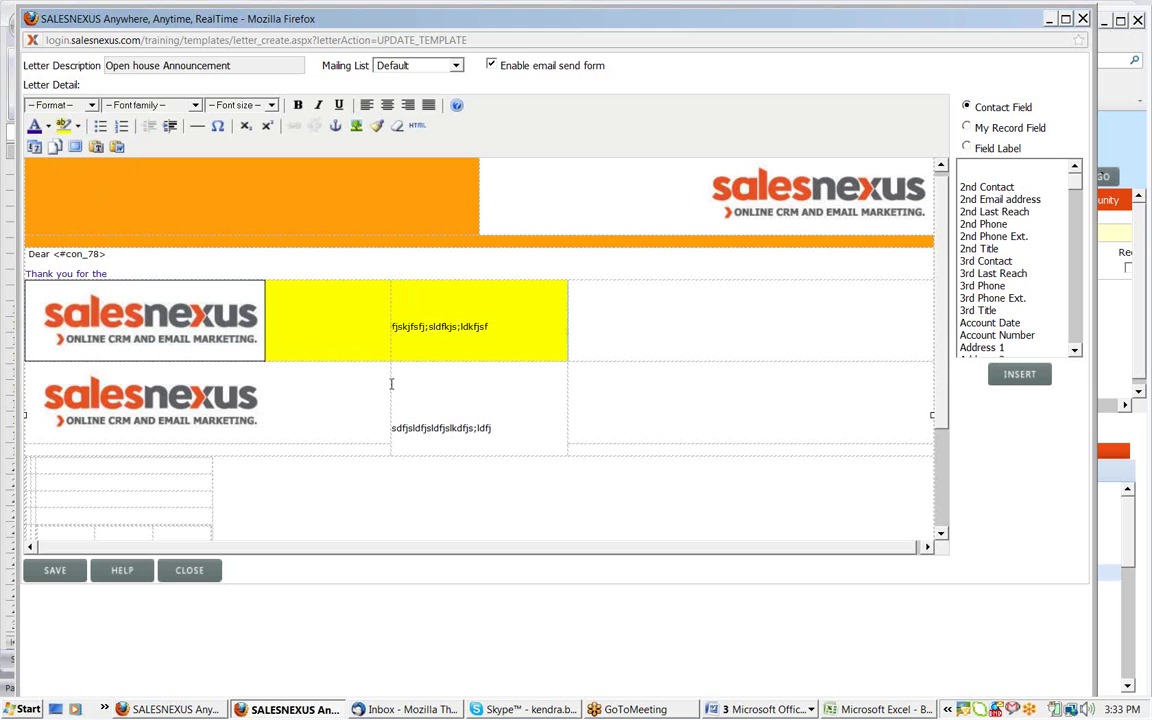
Make the second table row's text blue
left_click_drag(499, 430, 381, 432)
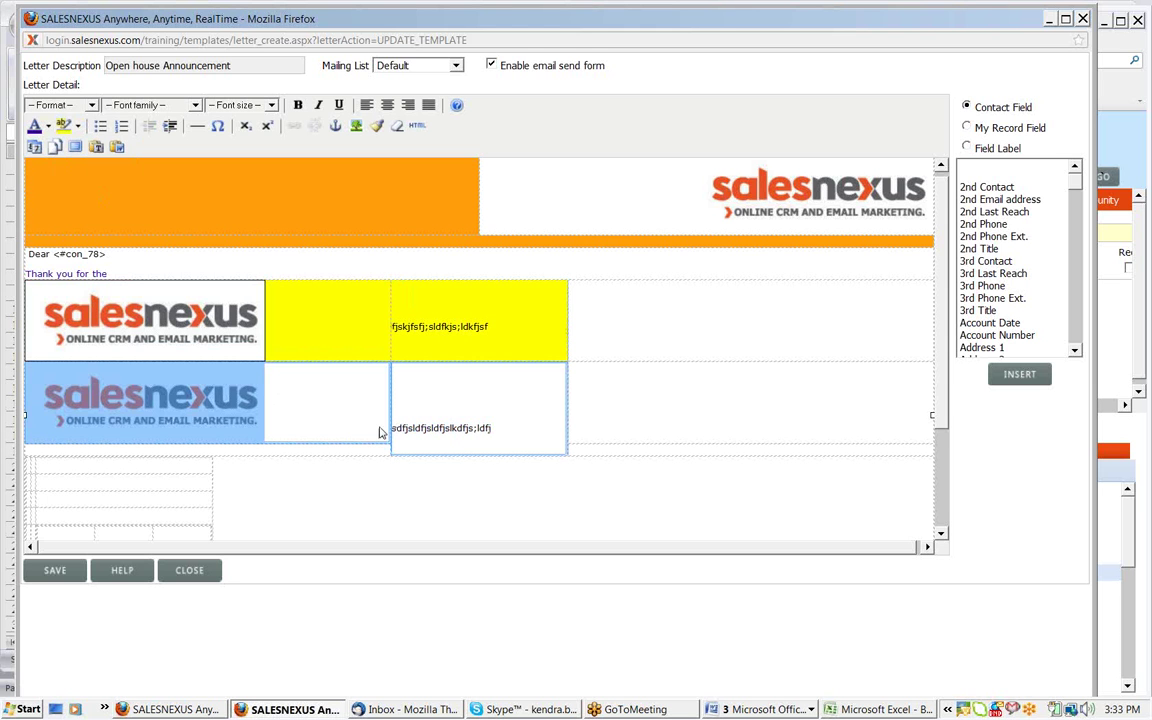
left_click(47, 126)
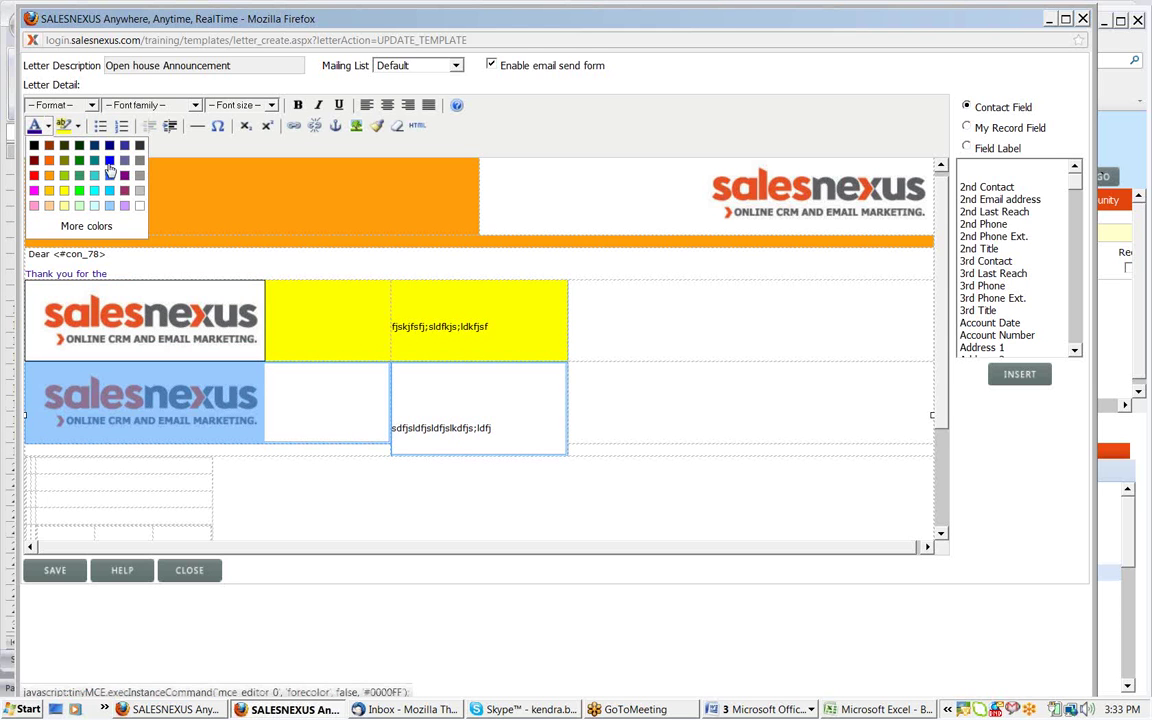
left_click(106, 160)
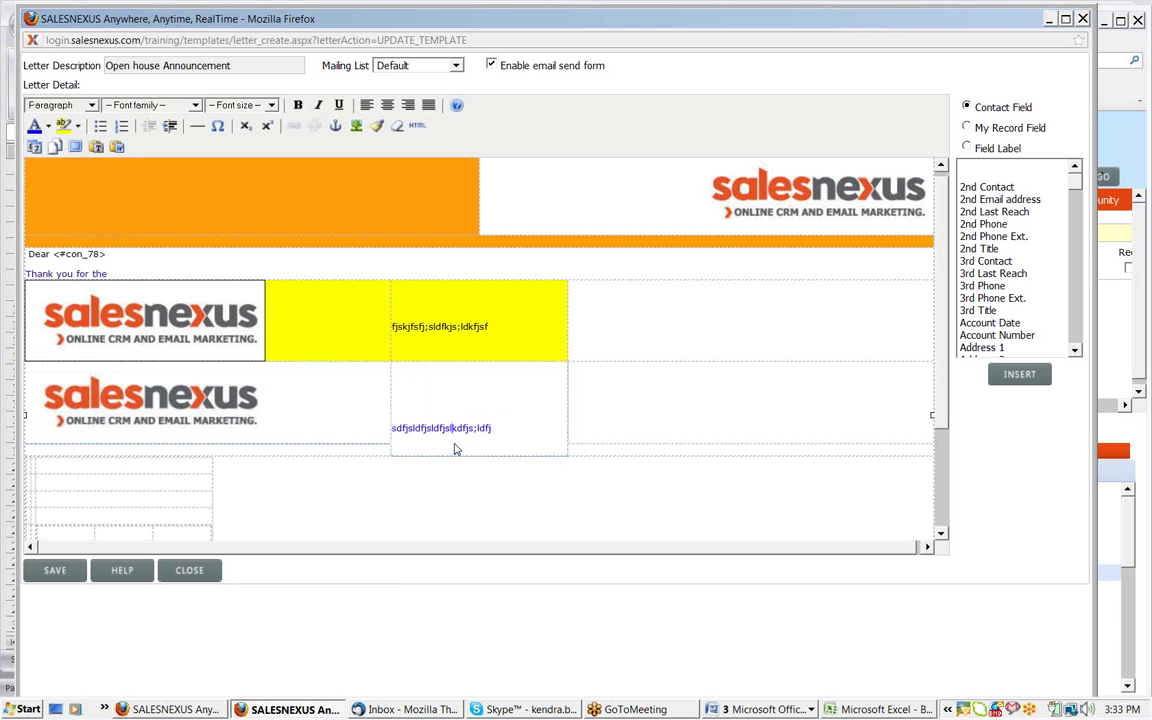
left_click_drag(492, 428, 479, 428)
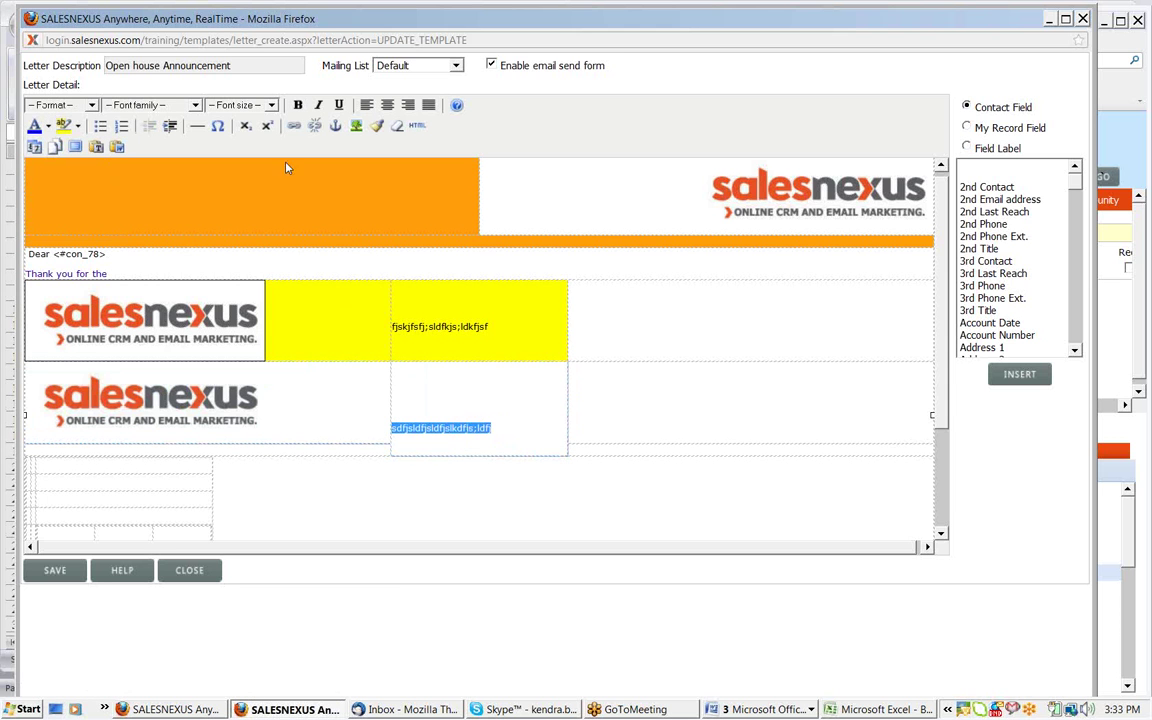
left_click(295, 126)
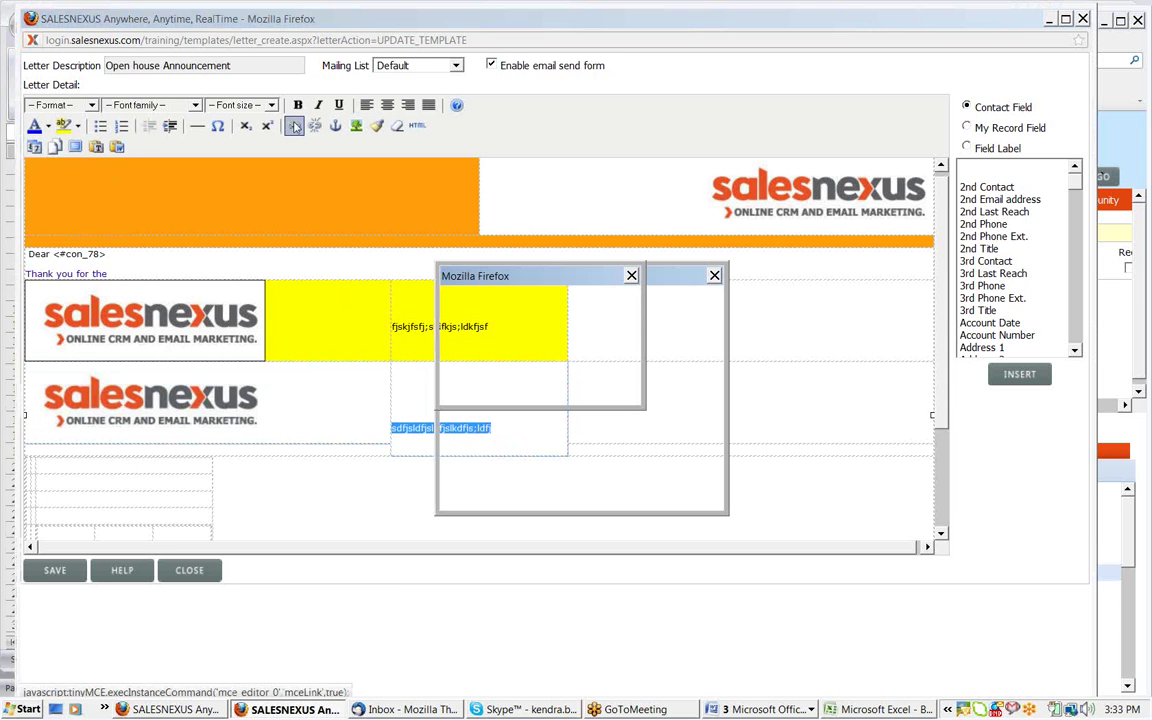
type("www.s")
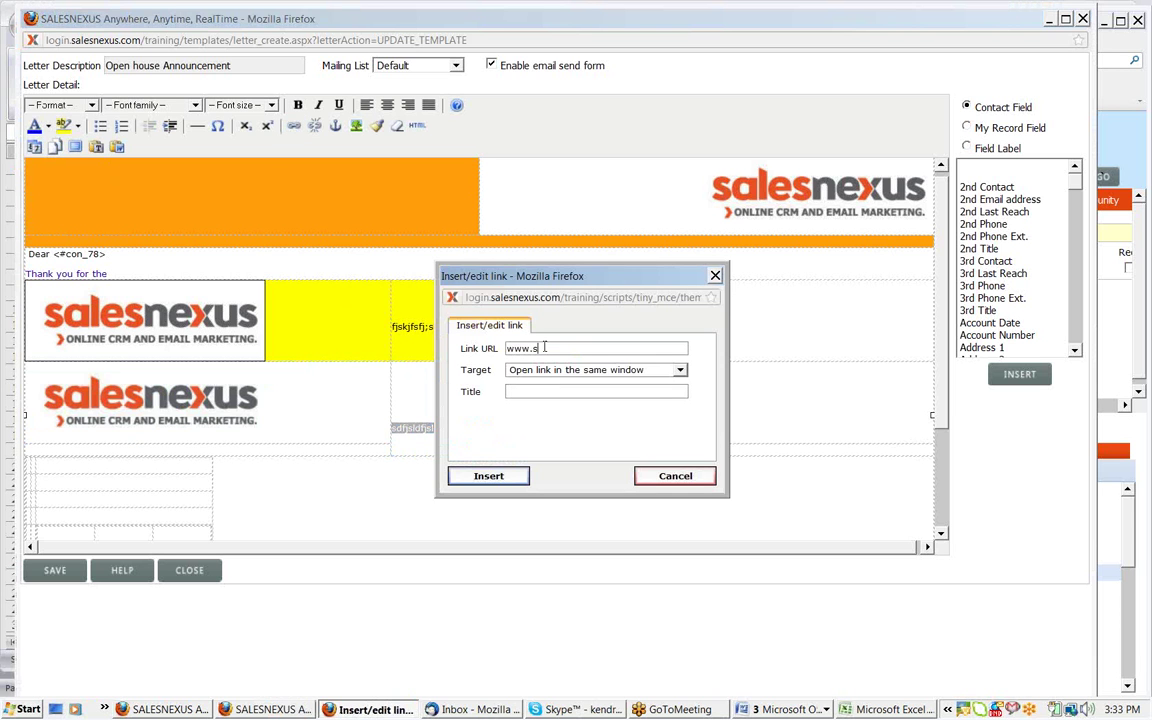
type("lalesnexus.com")
left_click(515, 480)
key("Return")
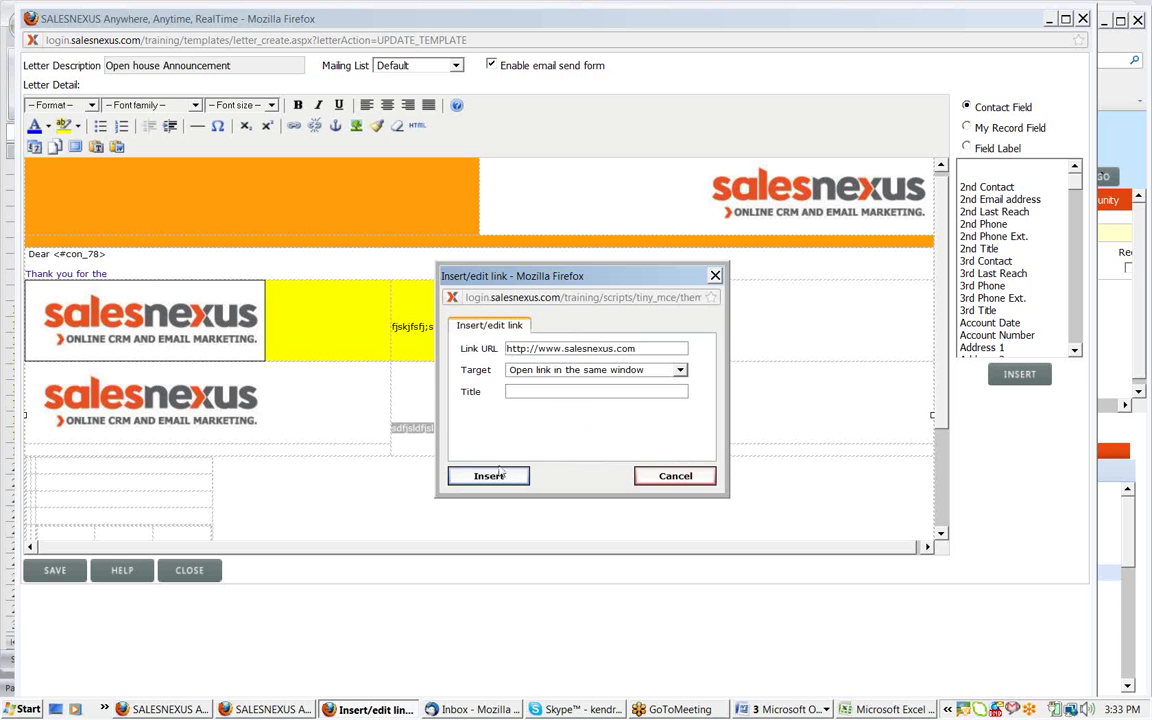
left_click(410, 443)
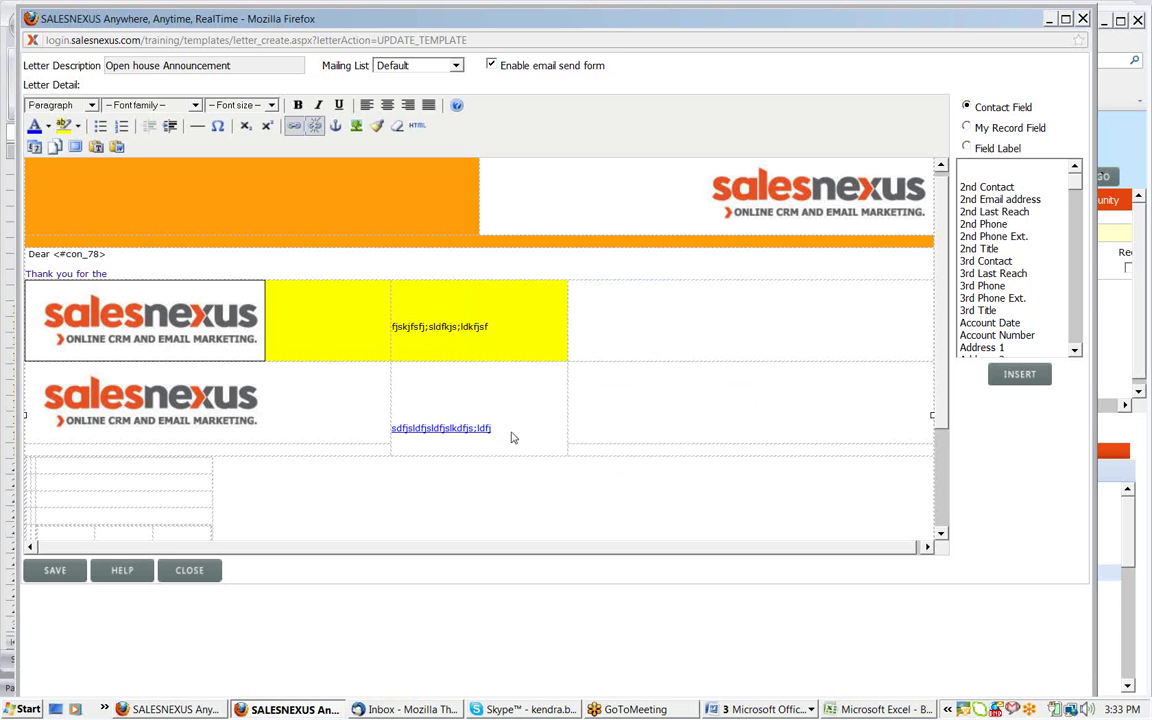
left_click_drag(500, 432, 403, 425)
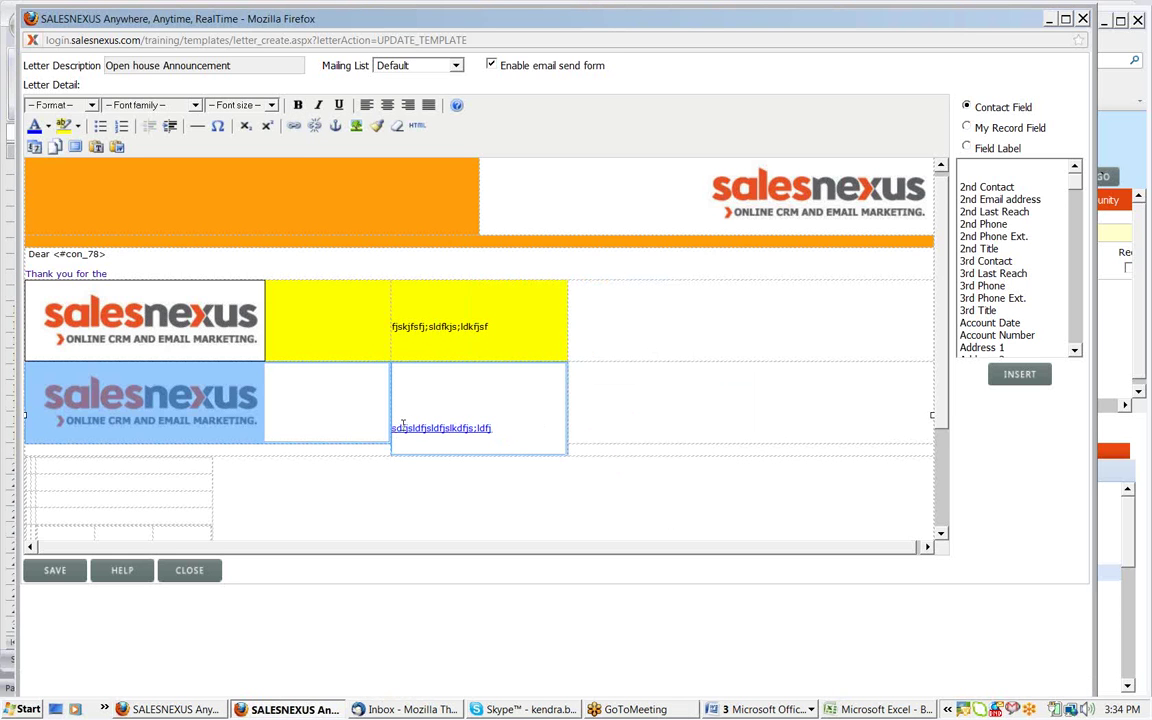
Deselect the table, widen and scroll the editor, then close the template editor window
left_click(648, 424)
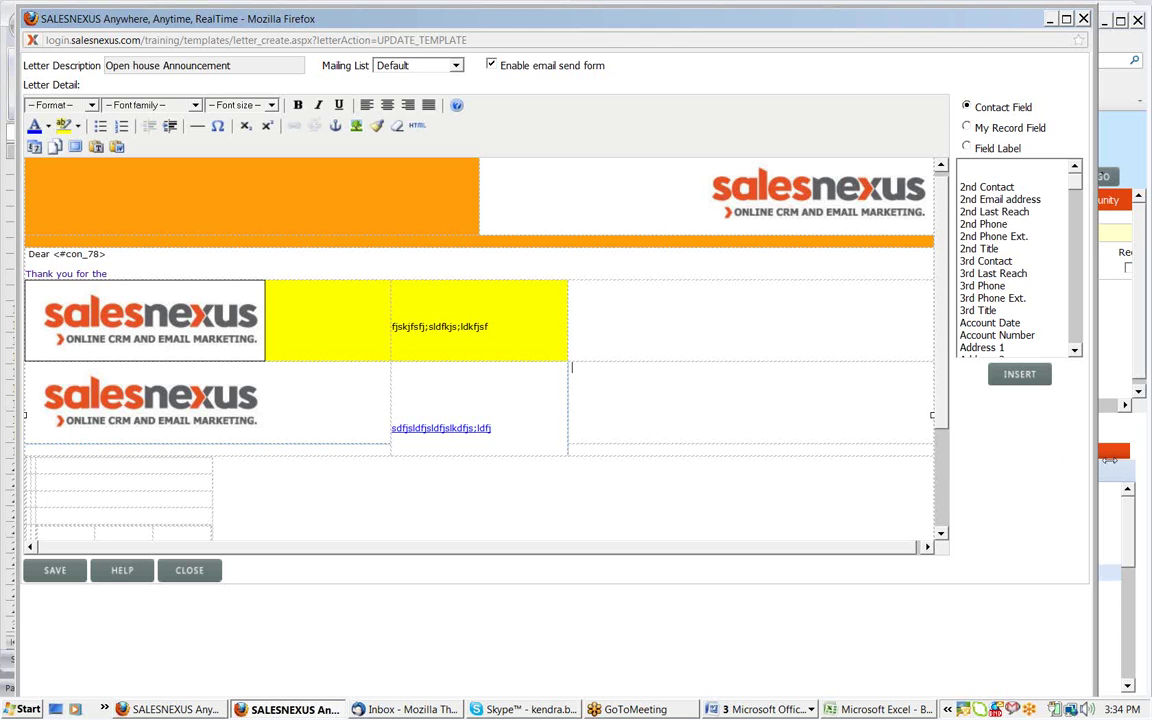
left_click_drag(1108, 458, 1146, 459)
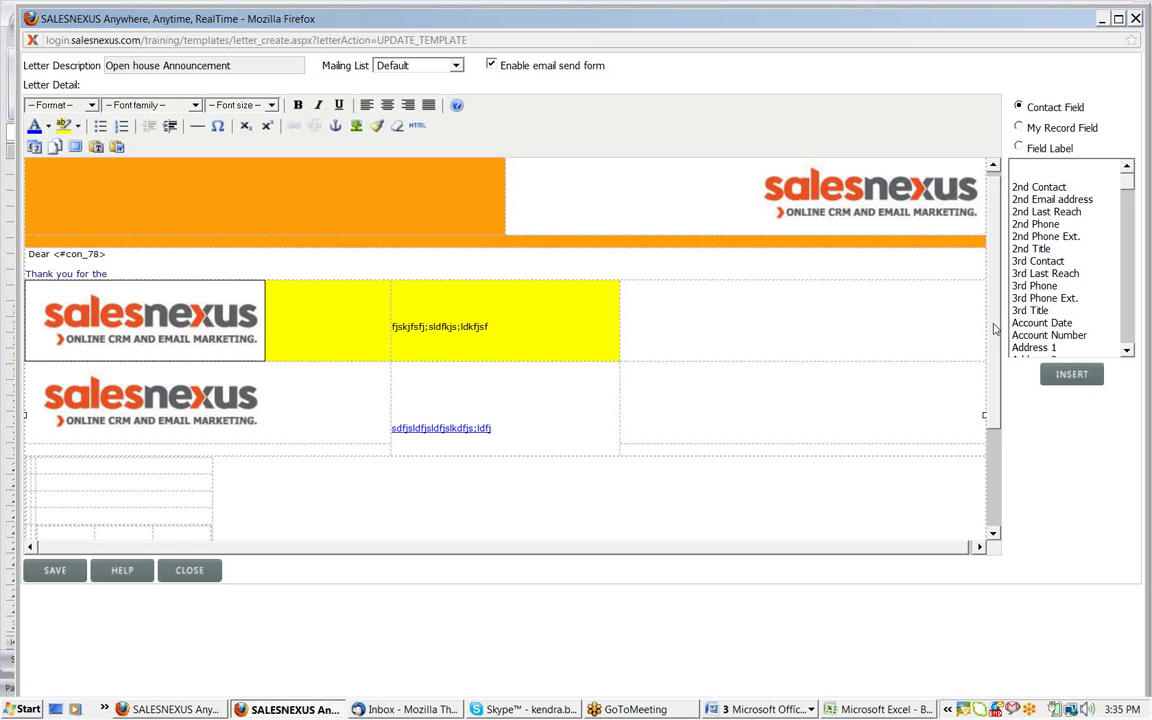
left_click_drag(994, 329, 993, 272)
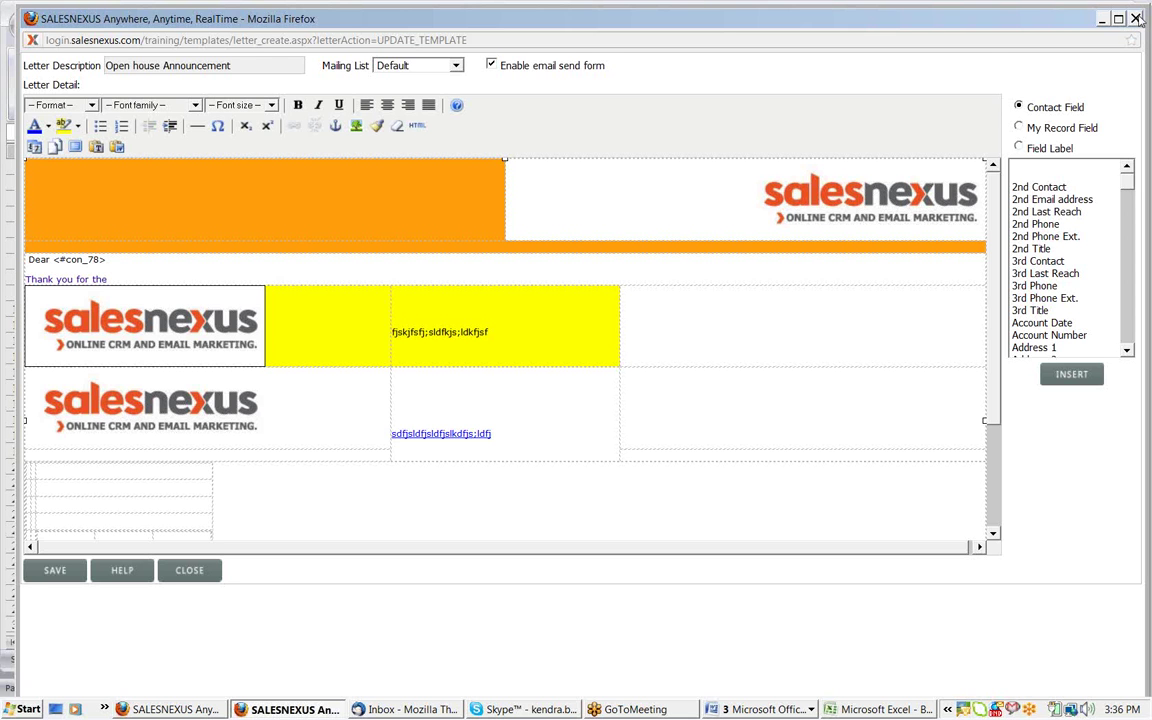
left_click(1136, 18)
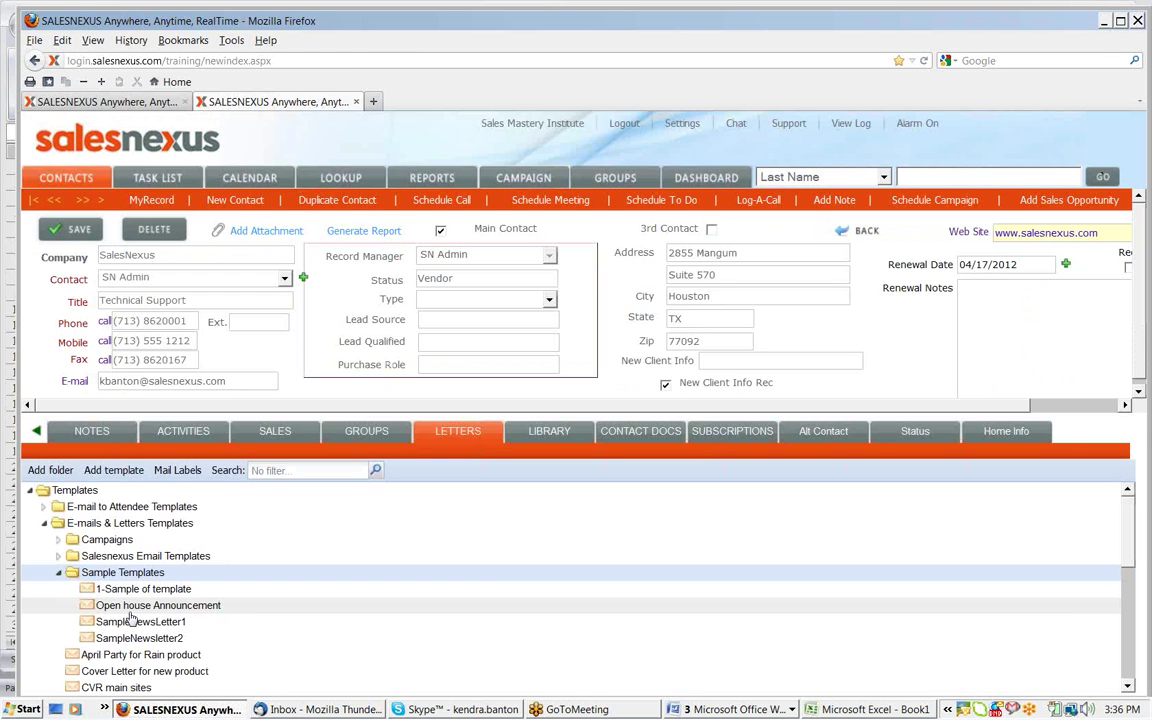
double_click(130, 608)
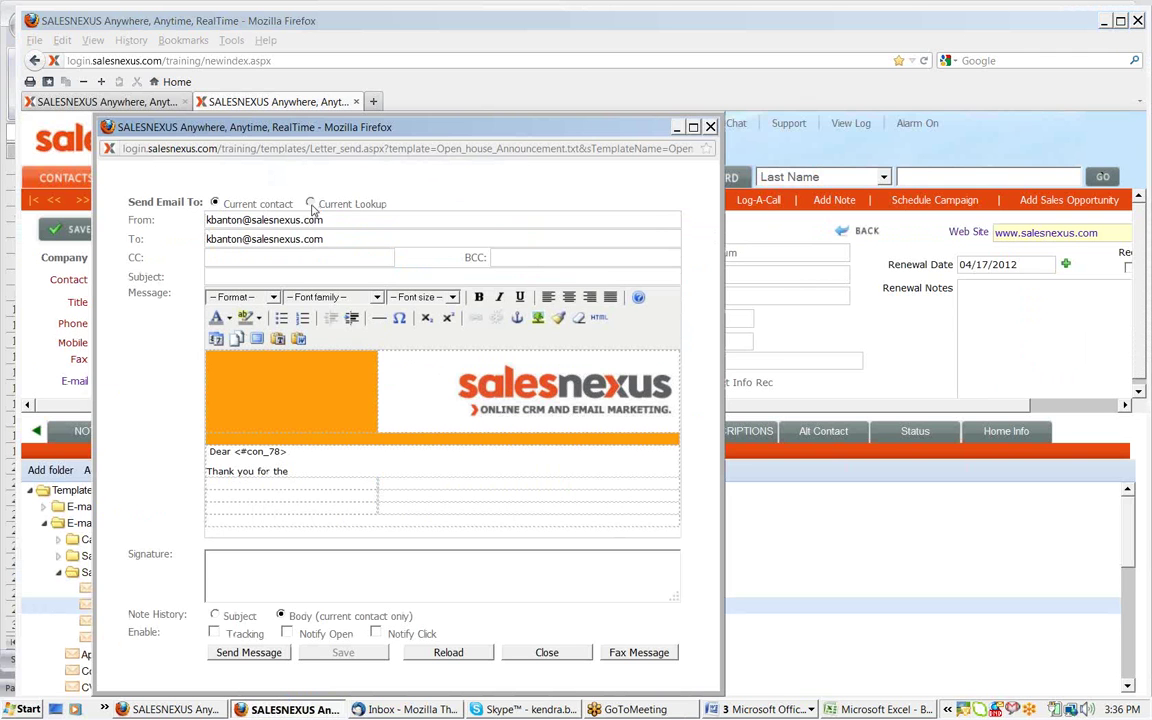
left_click(213, 633)
left_click(286, 633)
left_click(376, 633)
left_click_drag(641, 136, 635, 69)
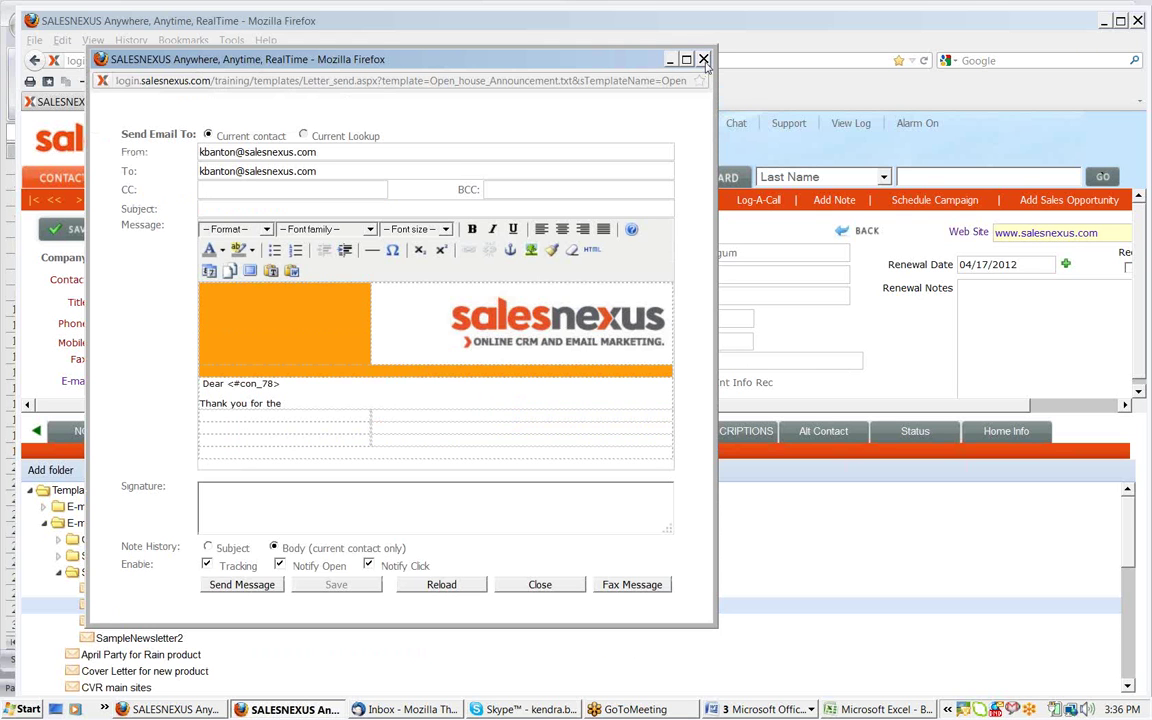
left_click(704, 60)
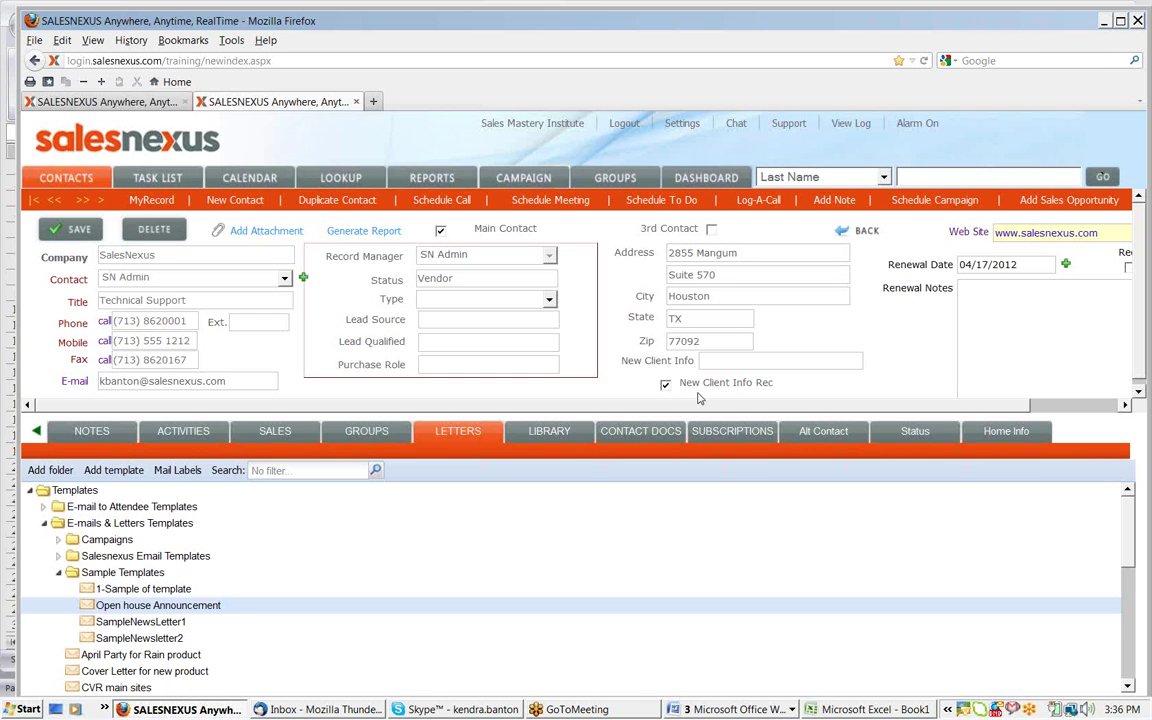
Open and dismiss the campaign scheduling dialog, then head to the Campaign area
left_click(915, 201)
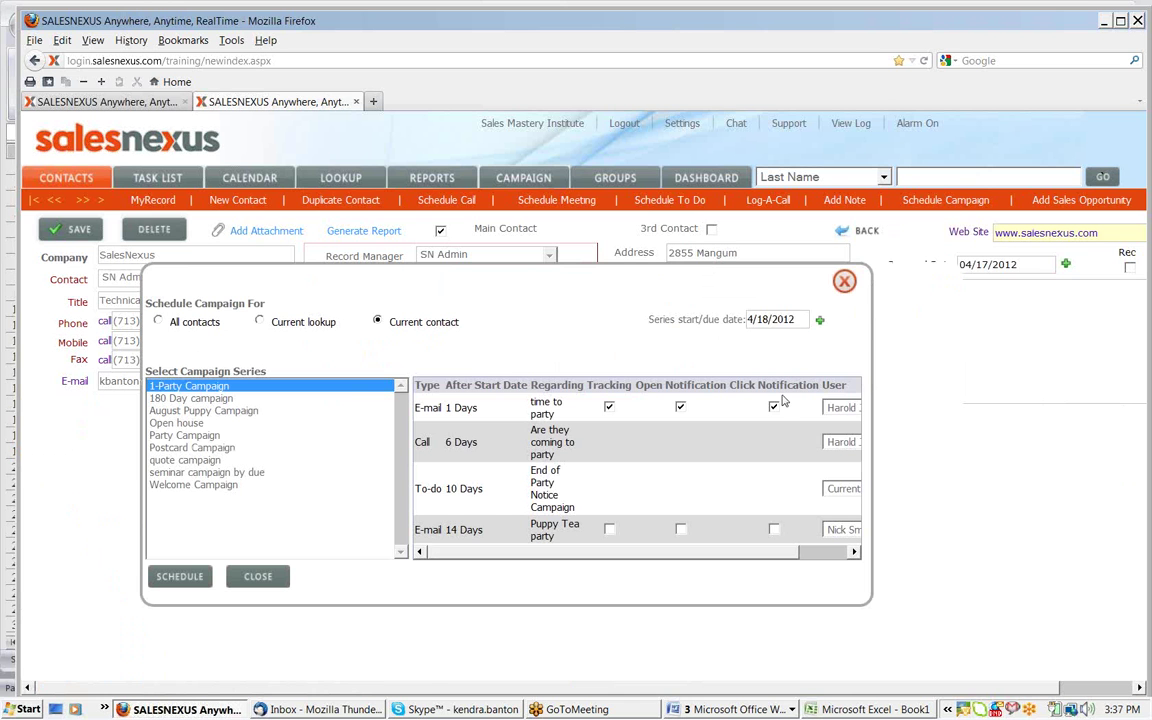
left_click(845, 282)
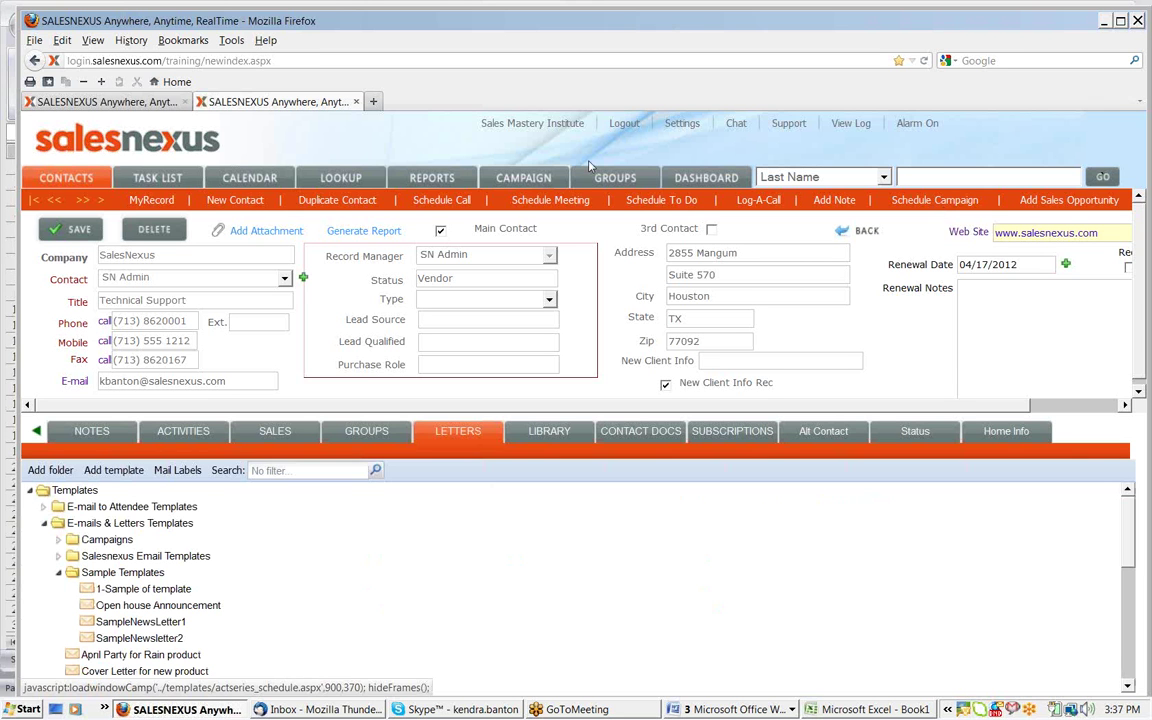
left_click(537, 181)
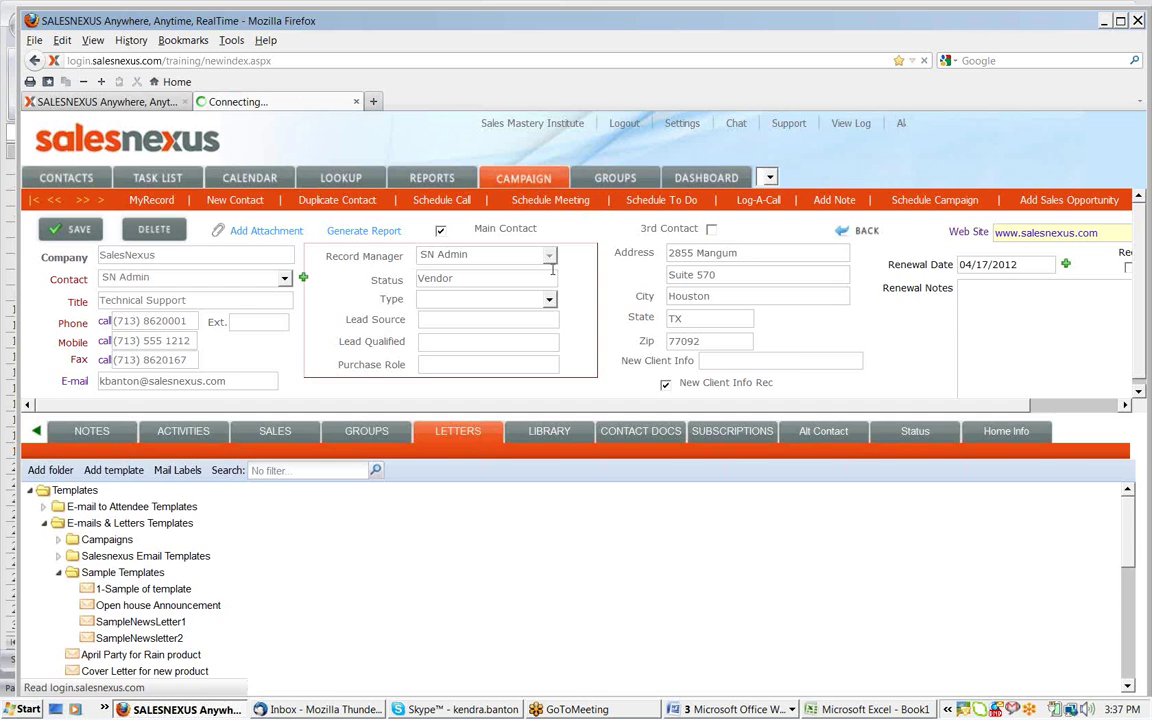
Start a new start-date campaign and add an e-mail activity using Hearts_Gone_wild.txt
left_click(252, 394)
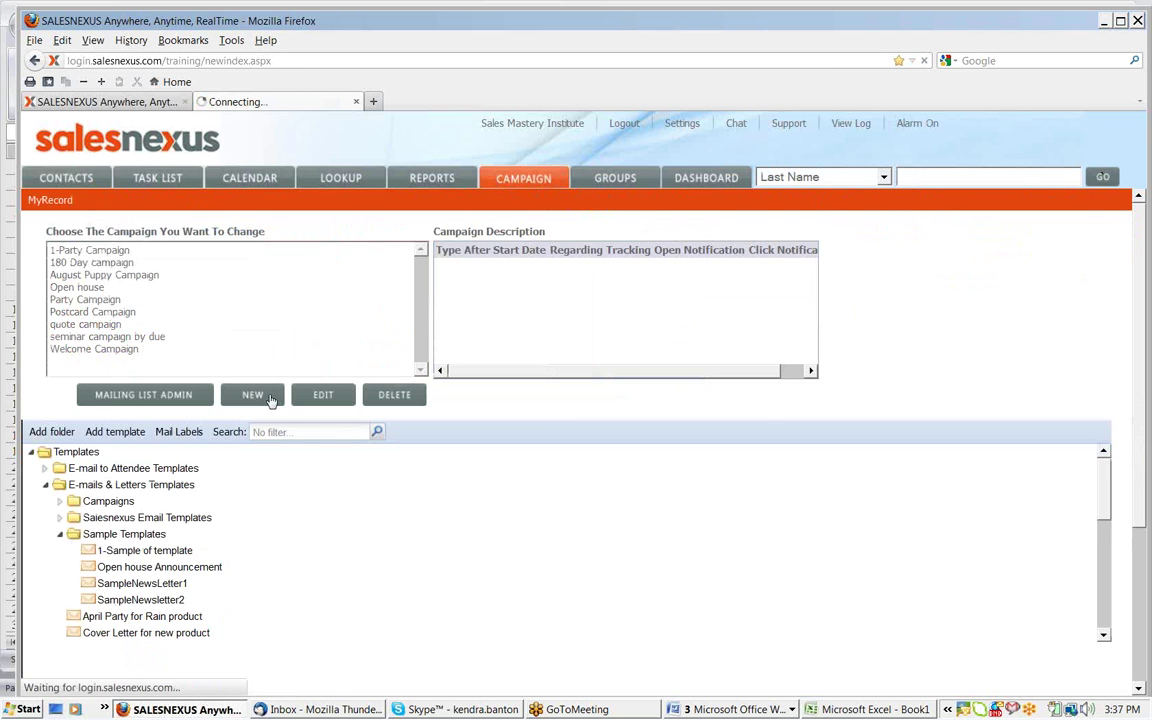
left_click(709, 357)
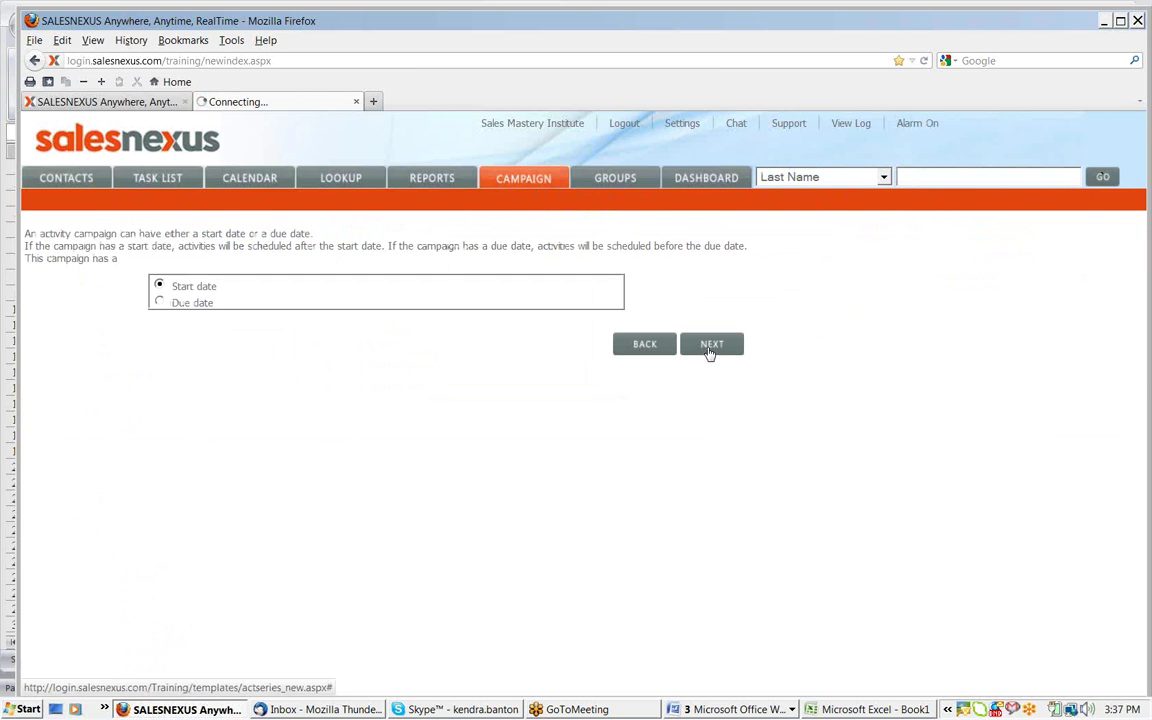
left_click(975, 371)
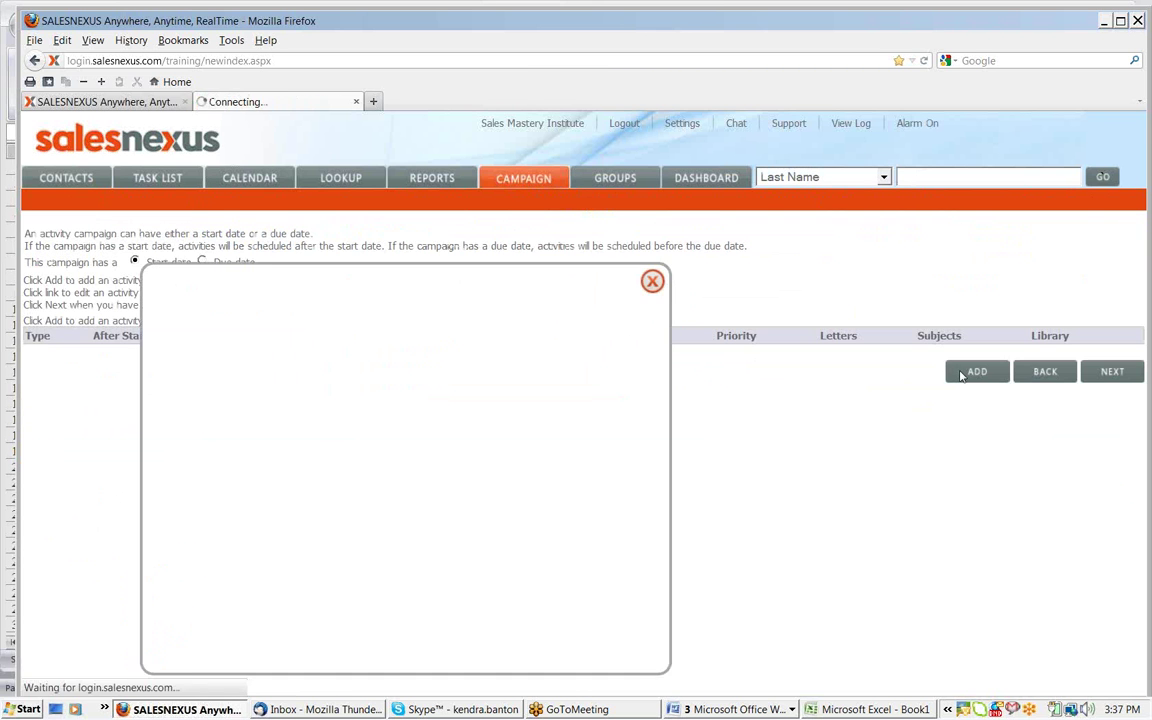
left_click(296, 344)
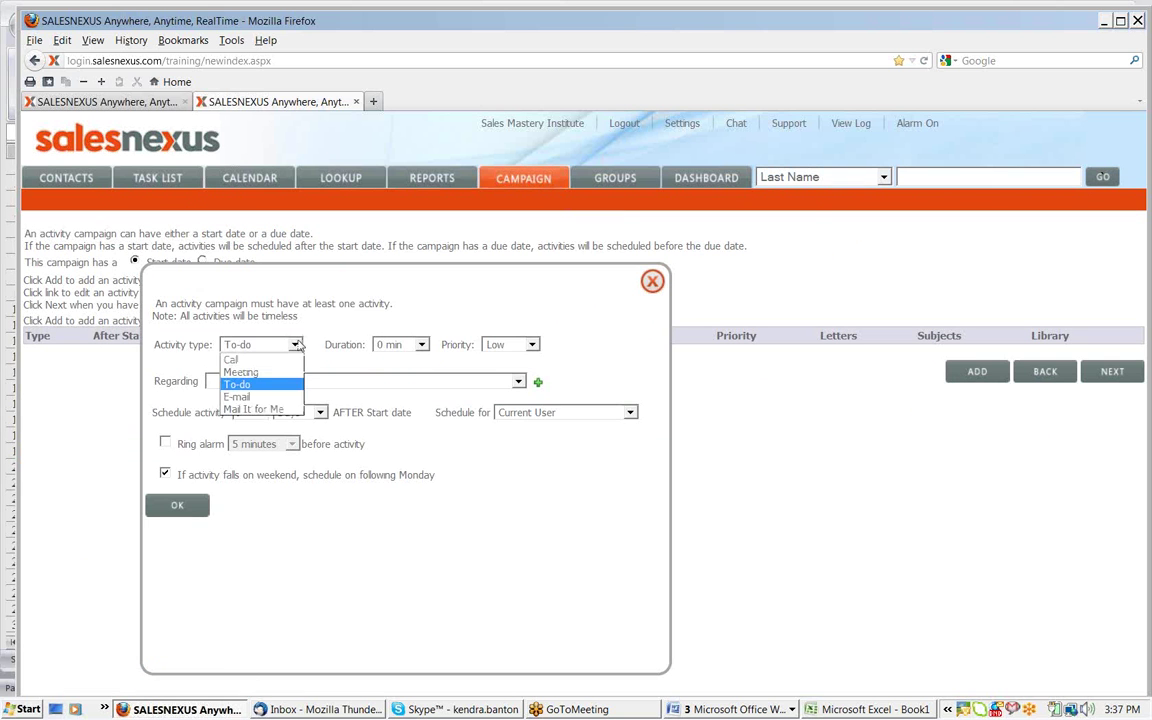
left_click(262, 397)
left_click(264, 398)
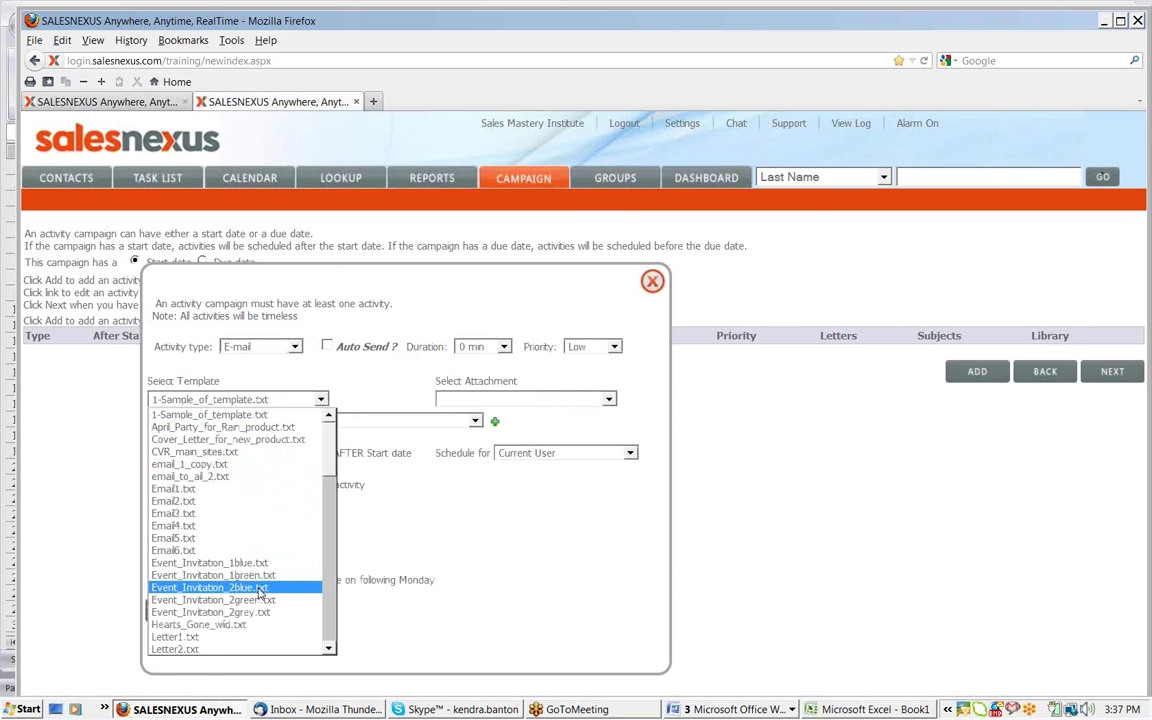
left_click(225, 624)
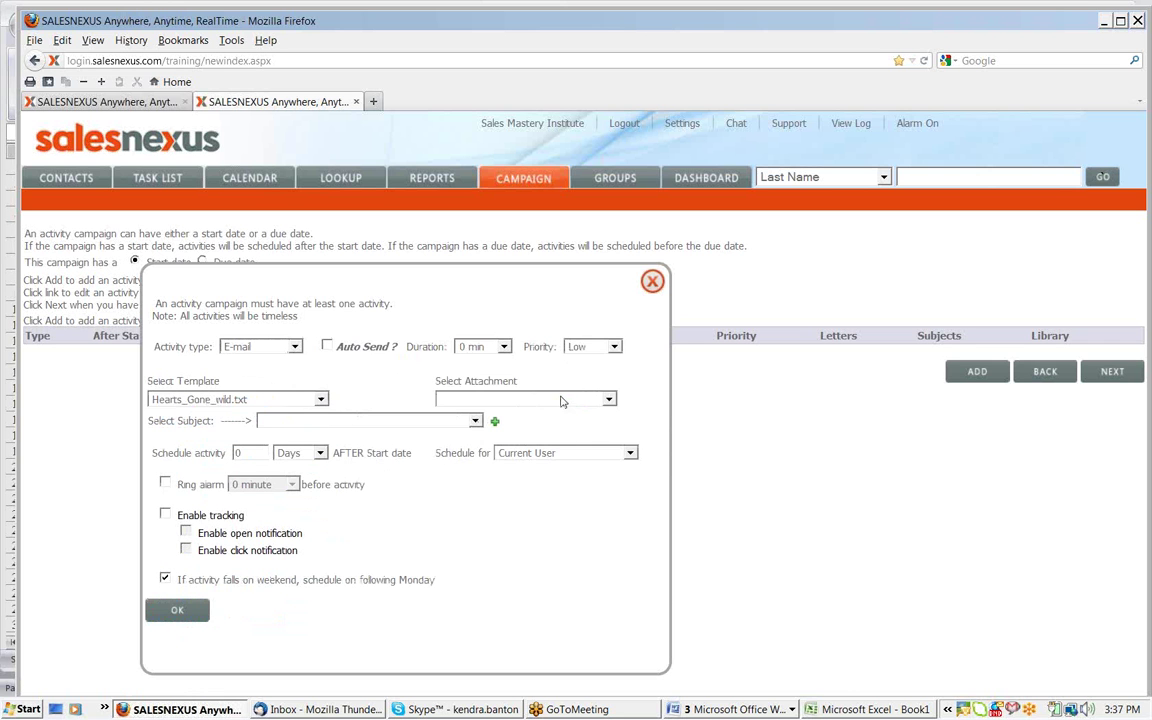
Attach NEW PET TREATS.doc, set subject Hearts Gone wild, and enable tracking, open and click notifications
left_click(520, 399)
left_click(530, 449)
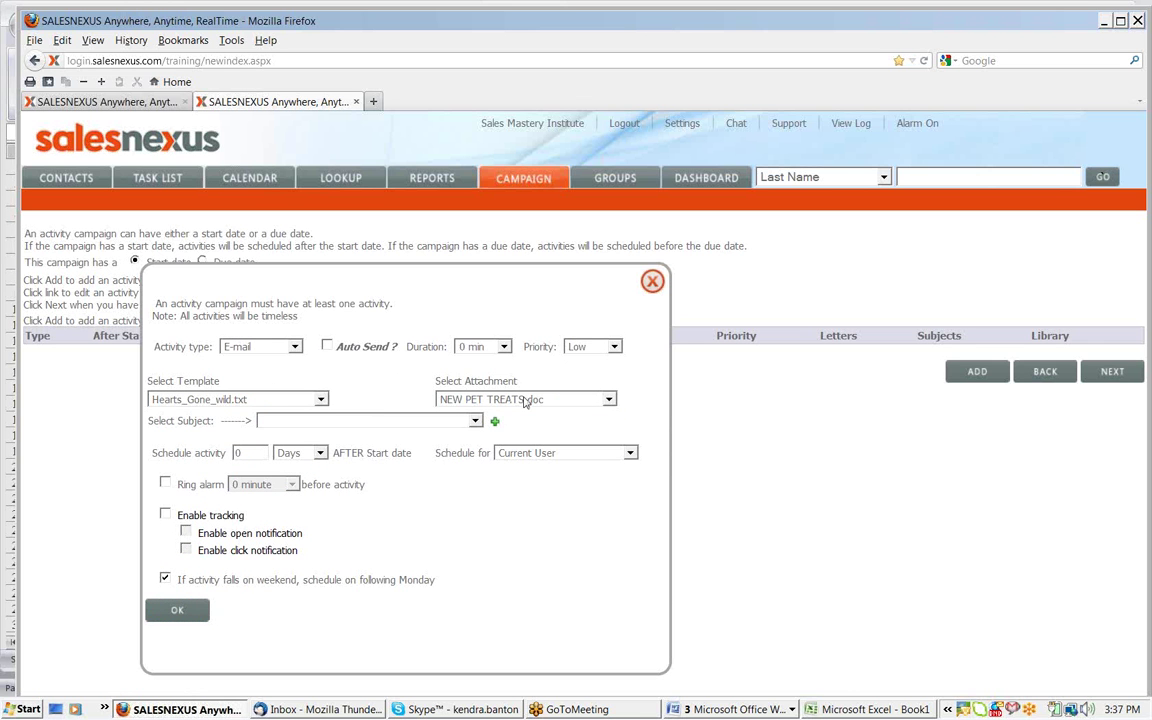
left_click(475, 421)
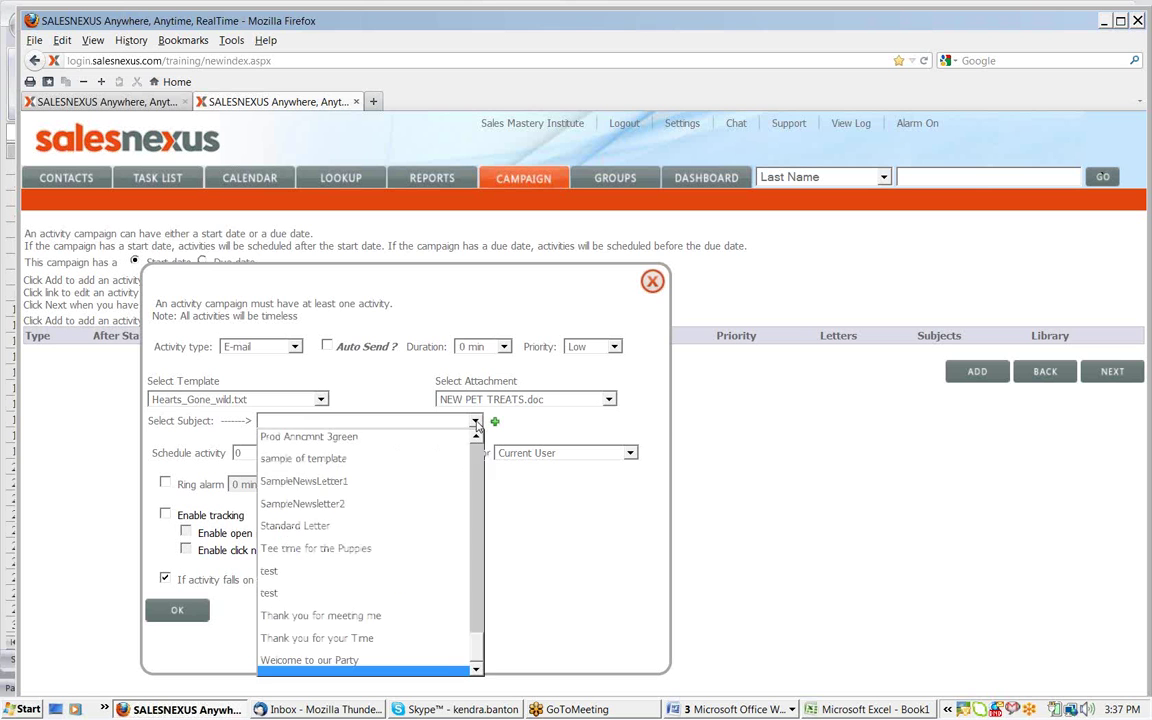
key("h")
left_click(477, 425)
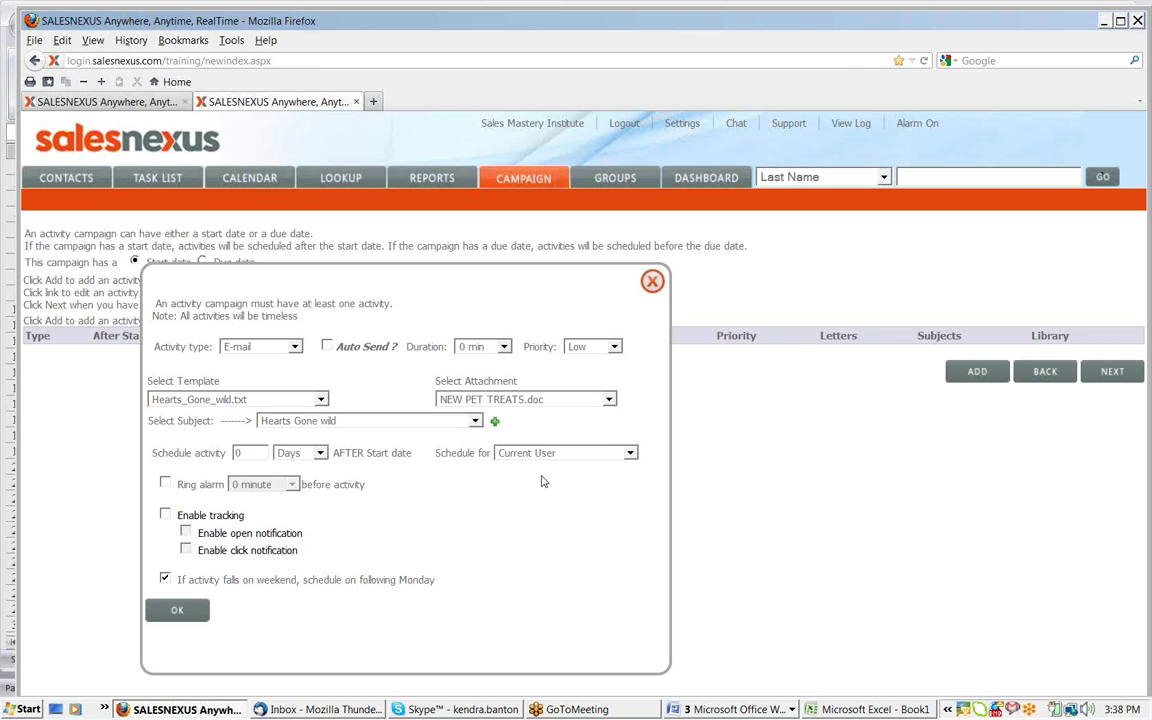
left_click(166, 514)
left_click(185, 532)
left_click(185, 549)
Make the e-mail send automatically, save it, and finish the campaign named 1-heart
left_click(354, 343)
left_click(182, 615)
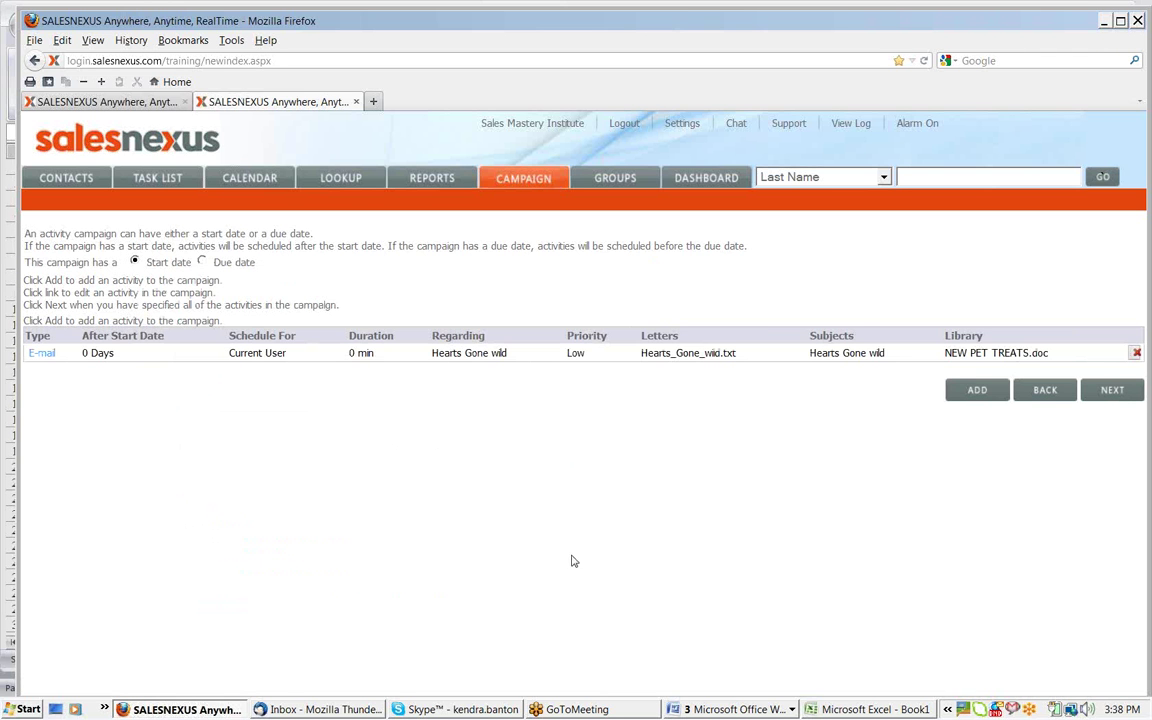
left_click(1105, 398)
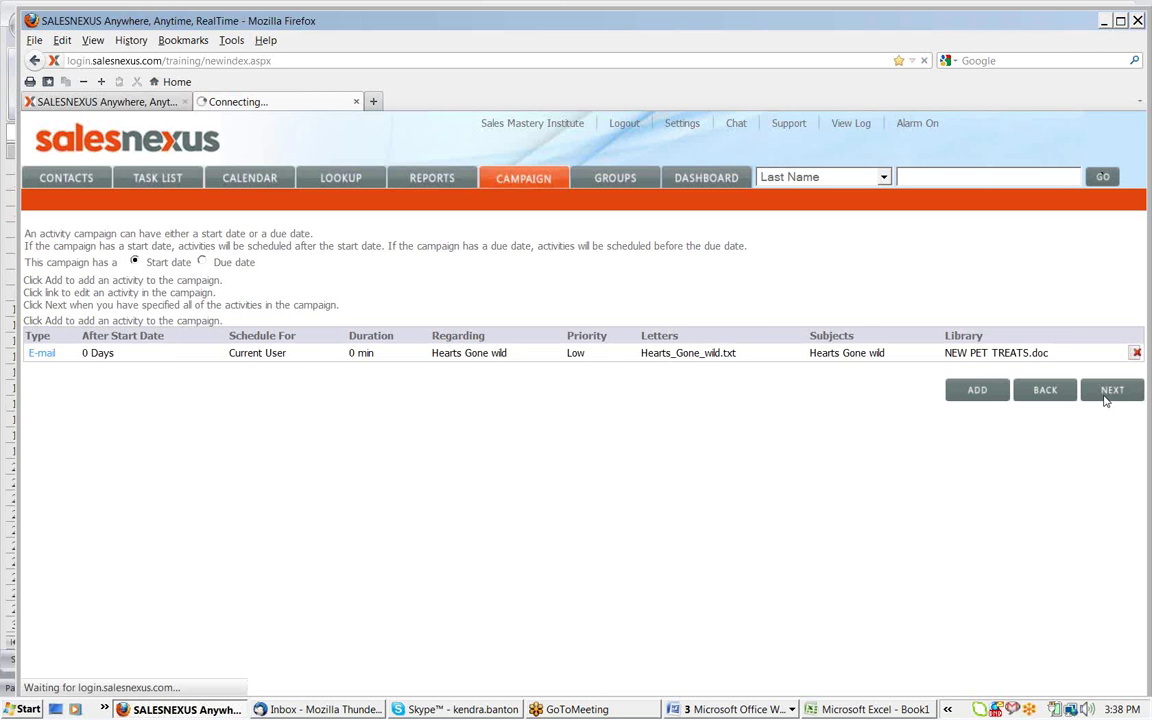
left_click(293, 292)
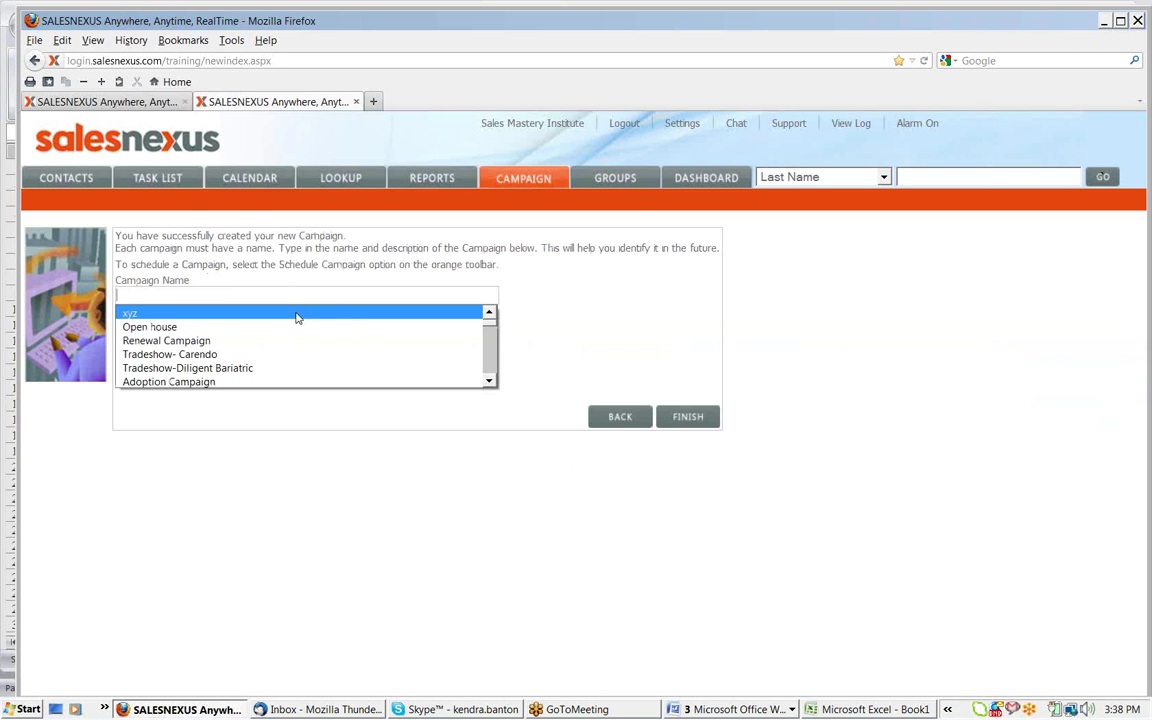
type("1-heart")
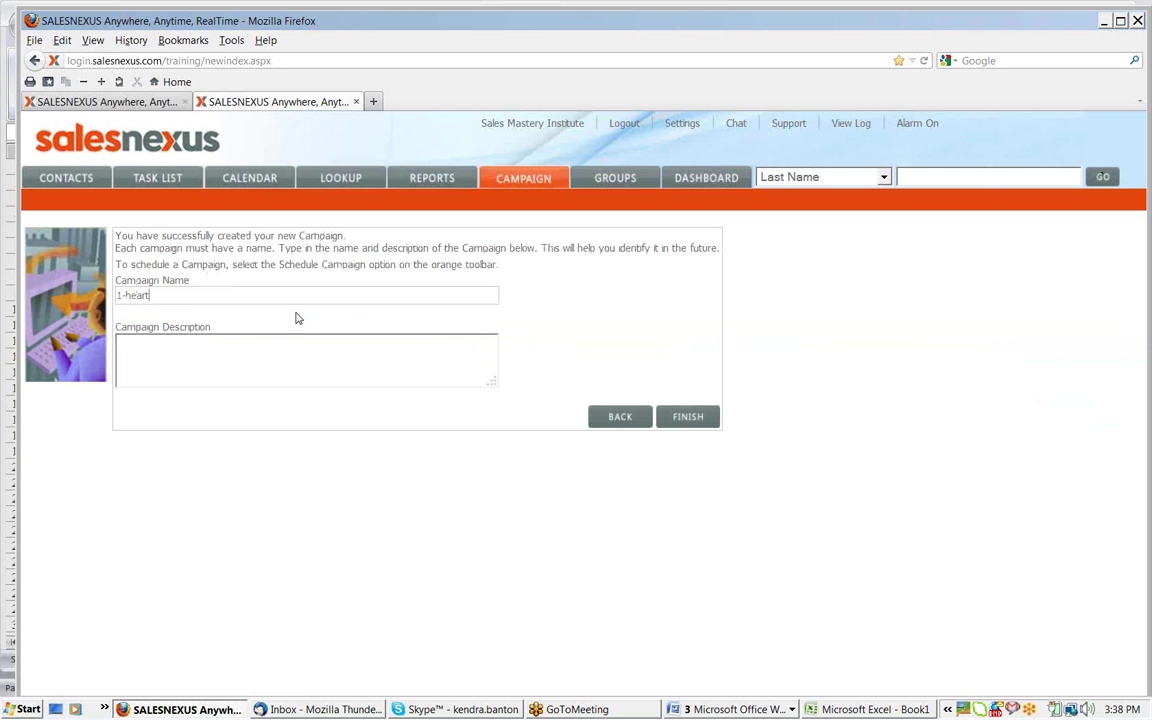
left_click(686, 418)
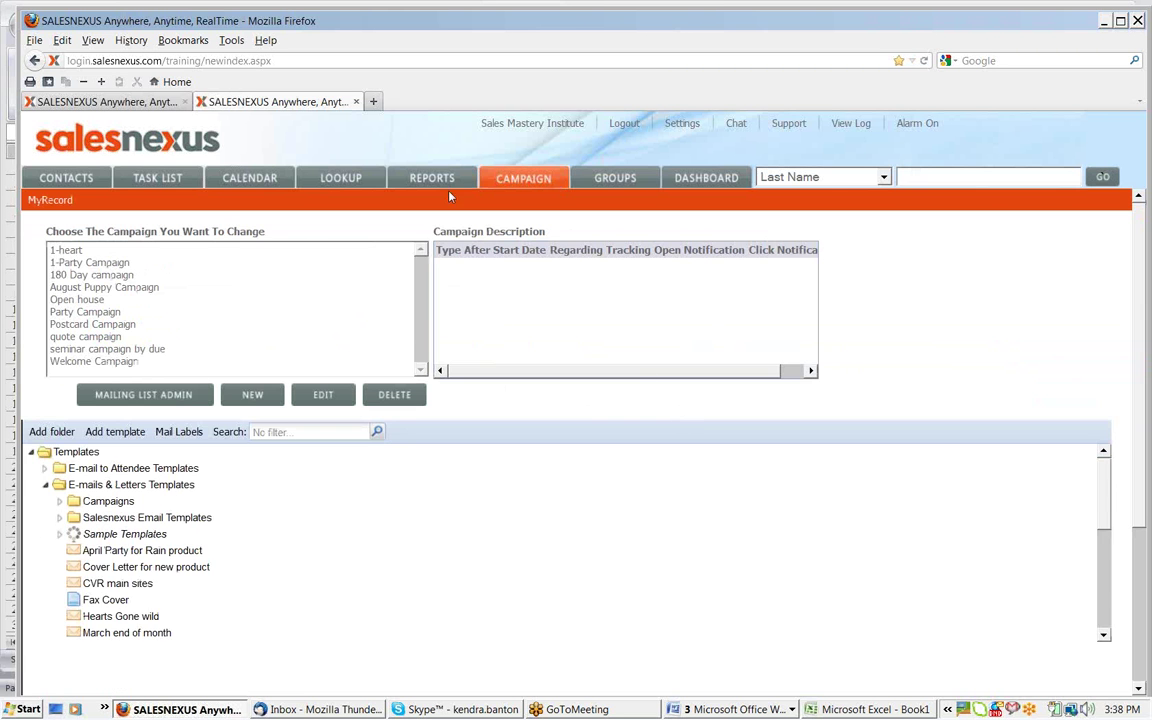
Look up last name banton, open the first matching contact, and start Schedule Campaign
left_click(340, 177)
left_click(670, 248)
type("banton")
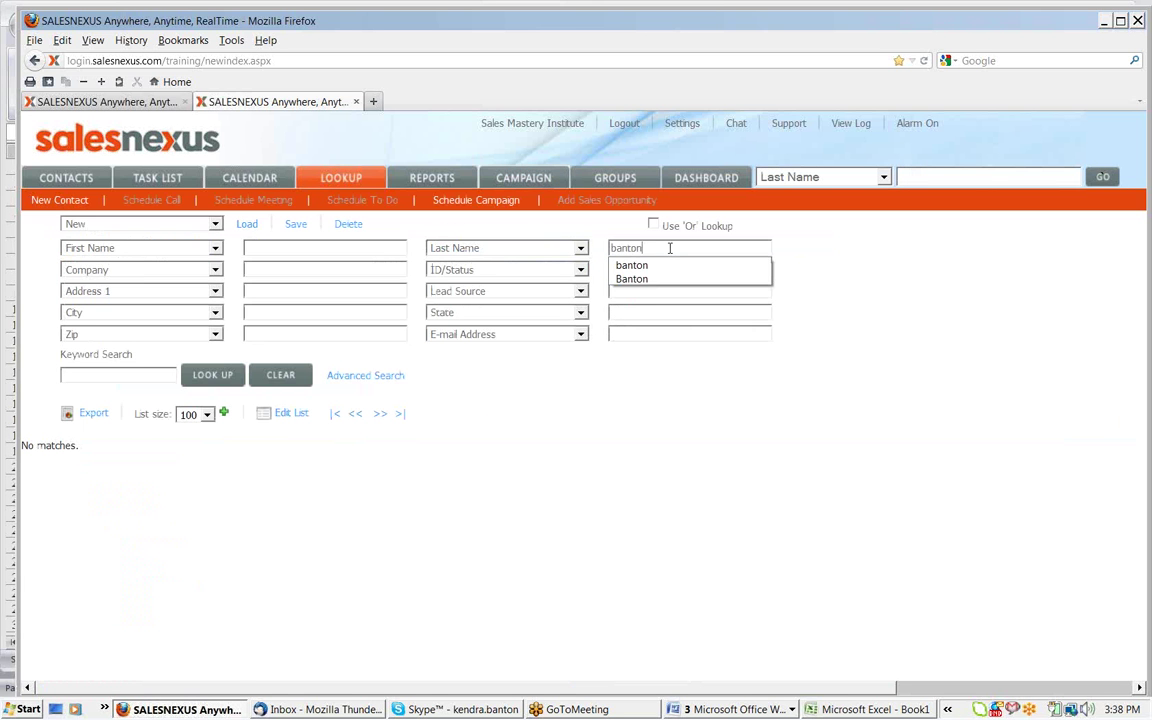
left_click(214, 375)
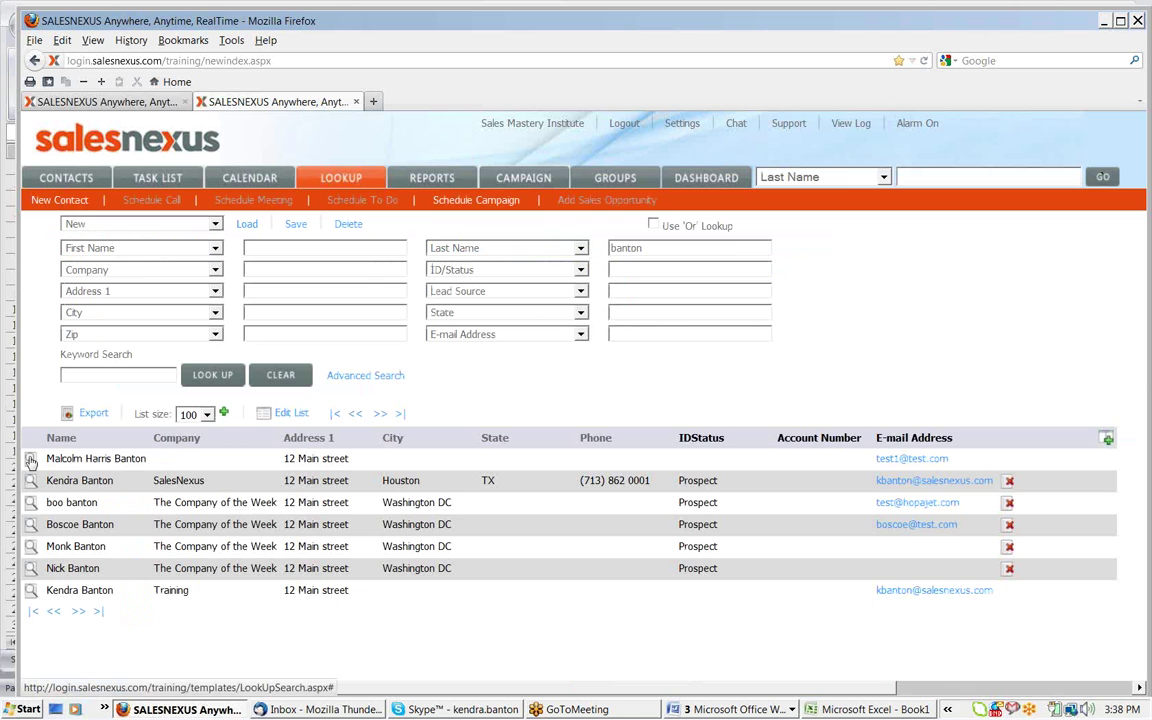
left_click(31, 459)
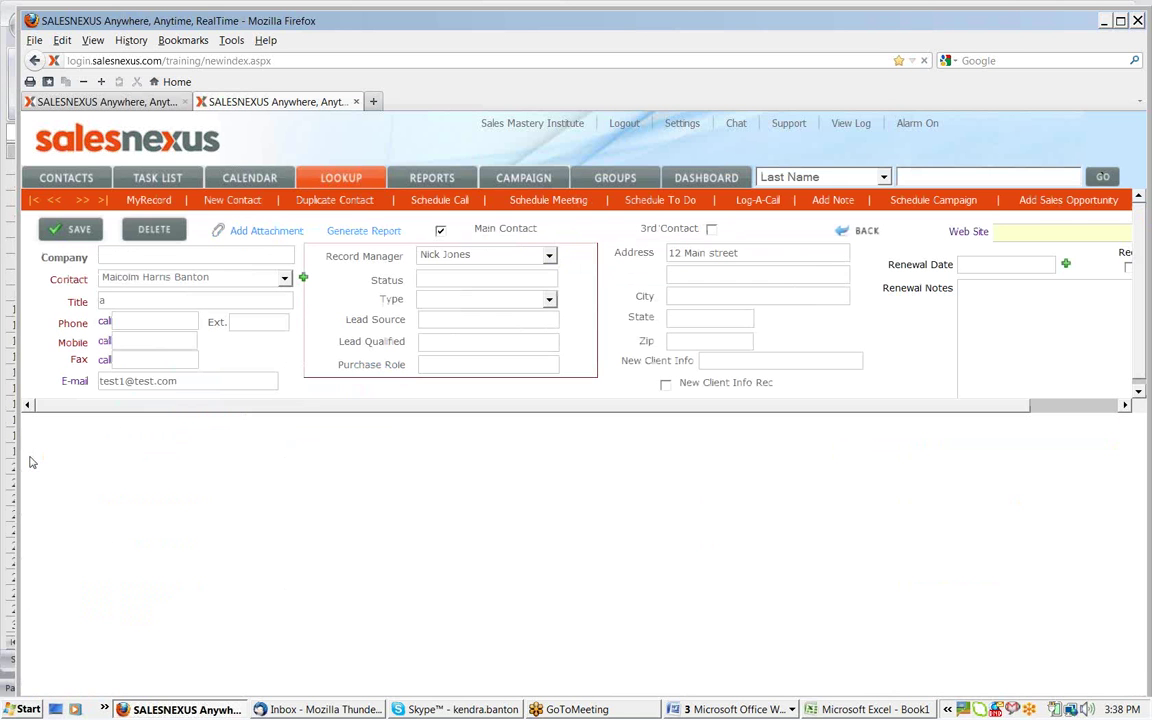
left_click(897, 205)
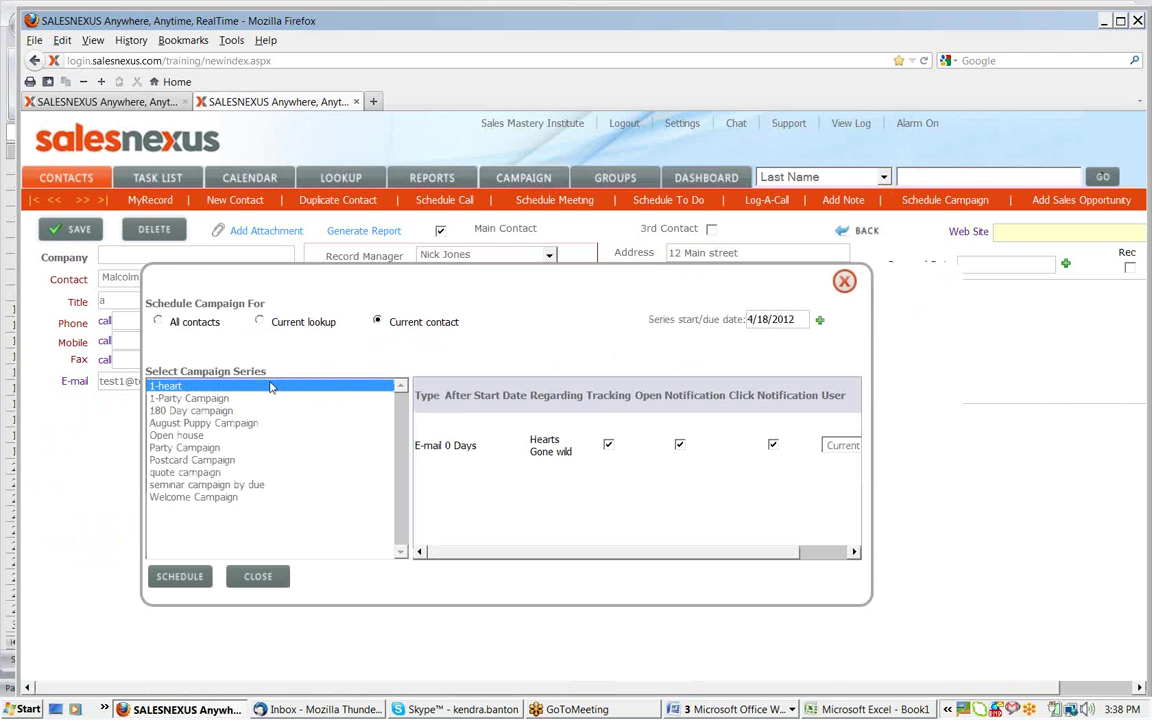
Schedule 1-heart for the current lookup starting 04/20/2012, then close the dialog
left_click(260, 322)
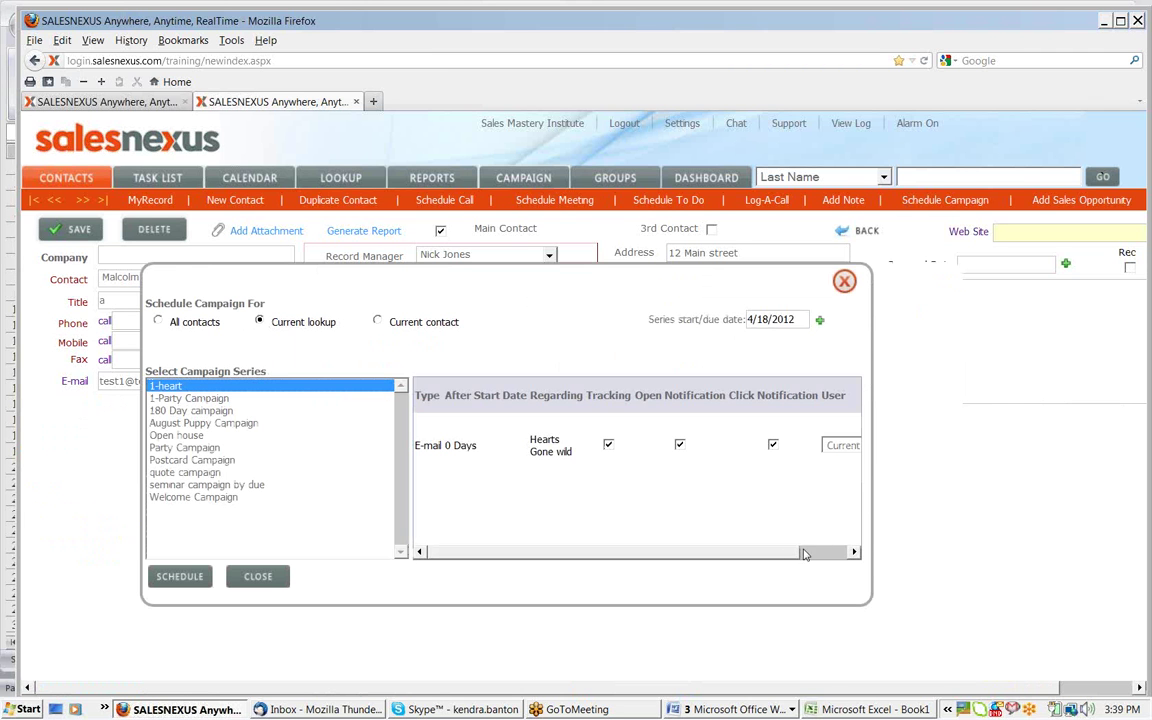
left_click_drag(788, 551, 846, 551)
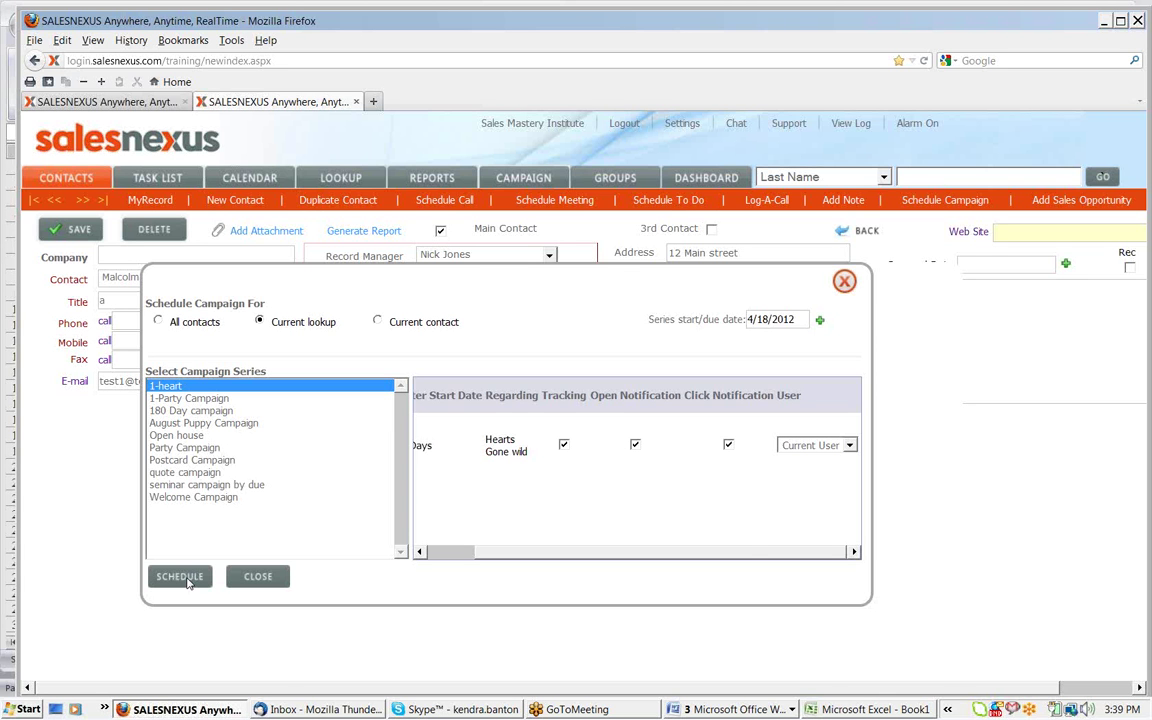
left_click(820, 324)
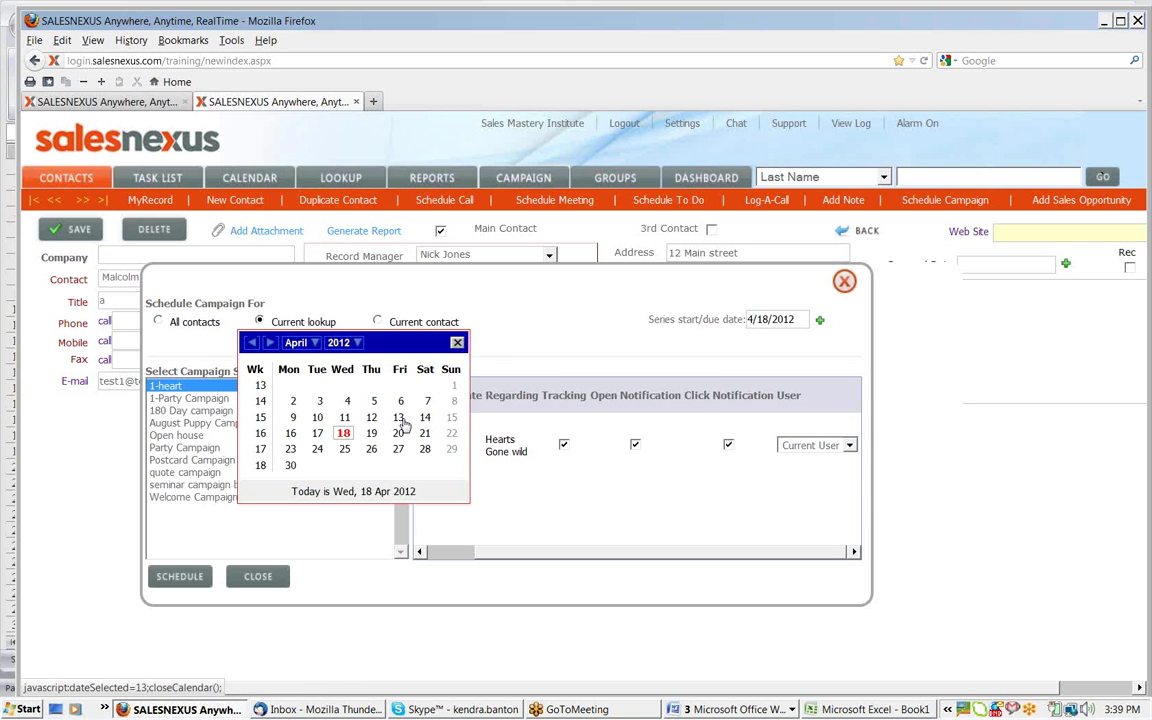
left_click(398, 432)
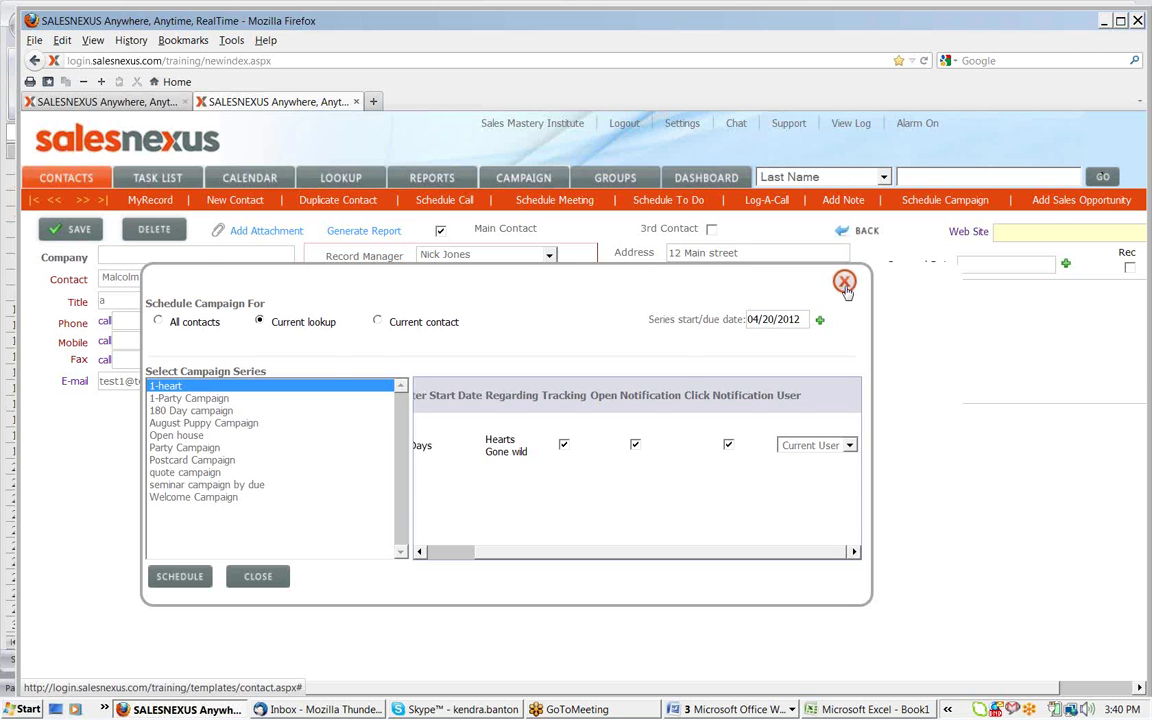
left_click(845, 283)
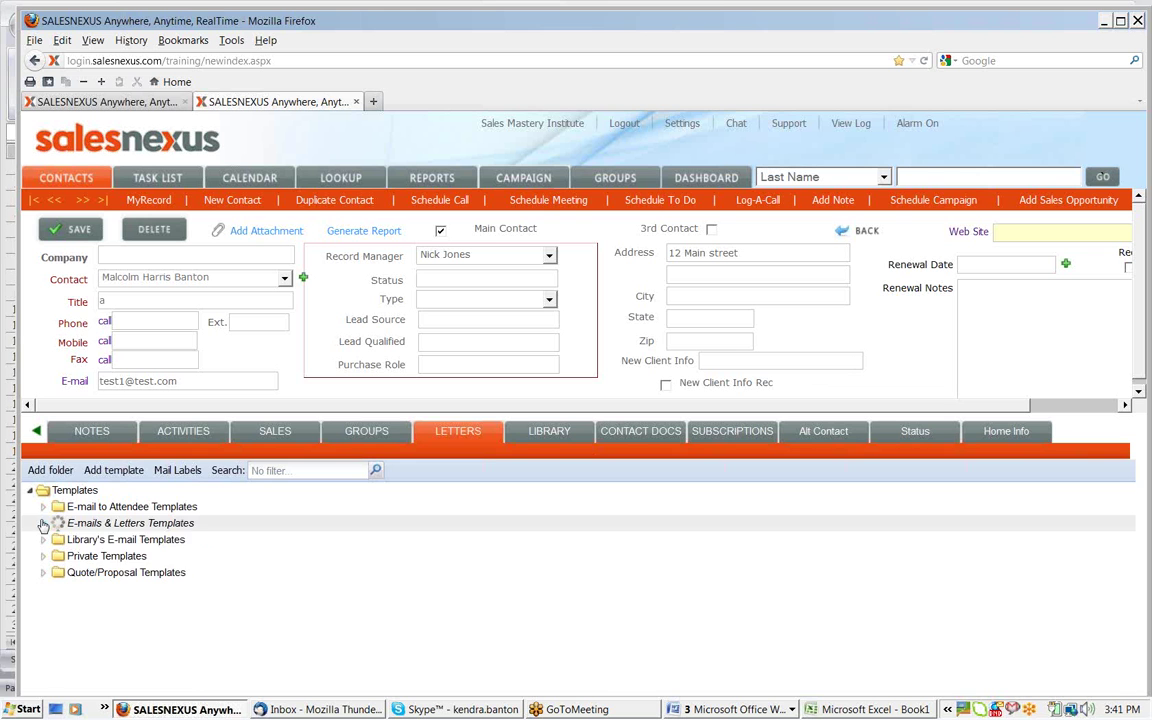
Open and close the April Party for Rain template, then show the Campaign reports tab
left_click(43, 523)
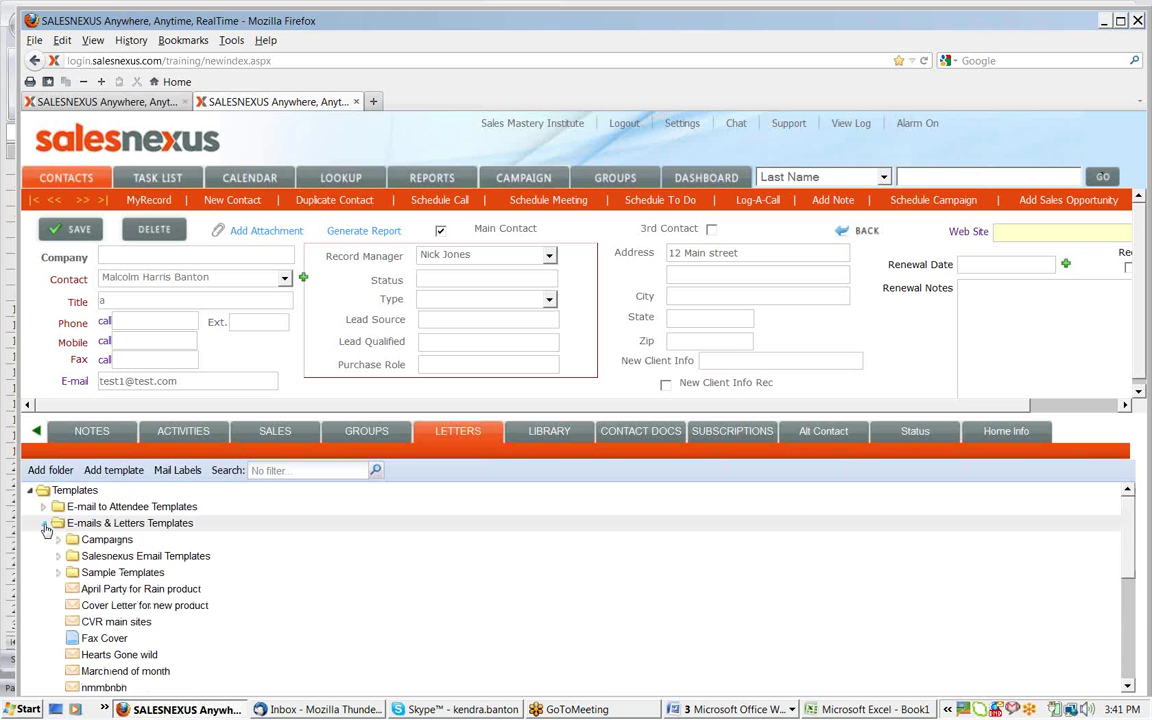
left_click(121, 592)
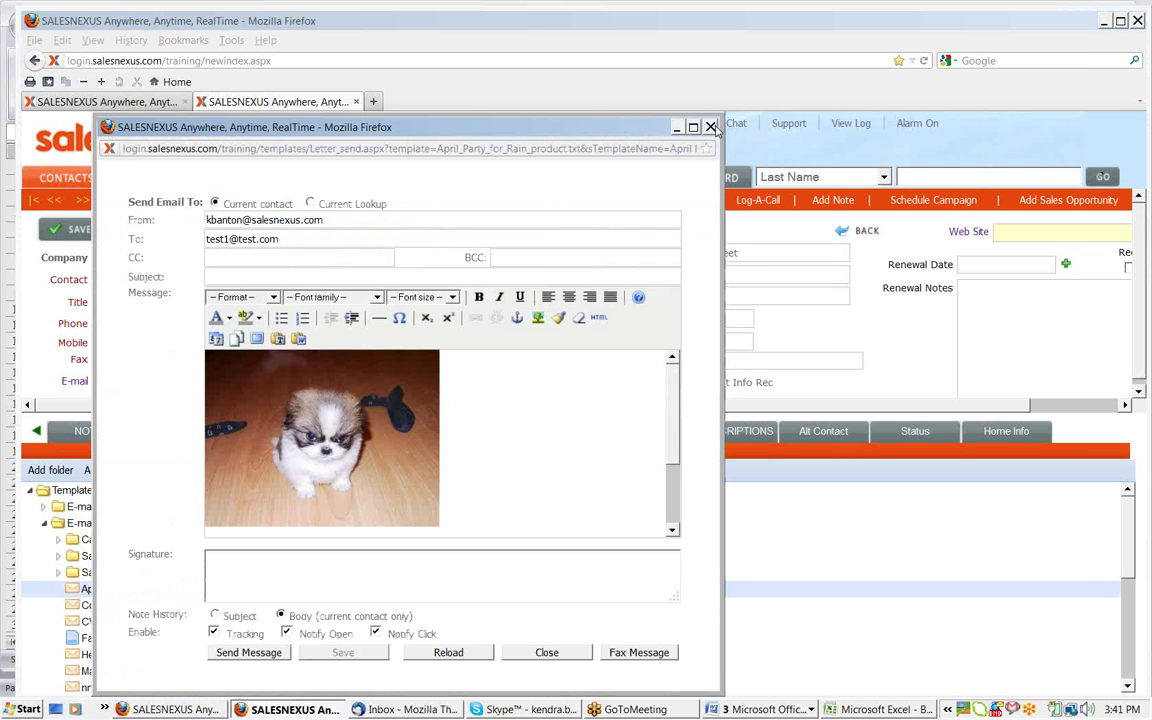
left_click(711, 127)
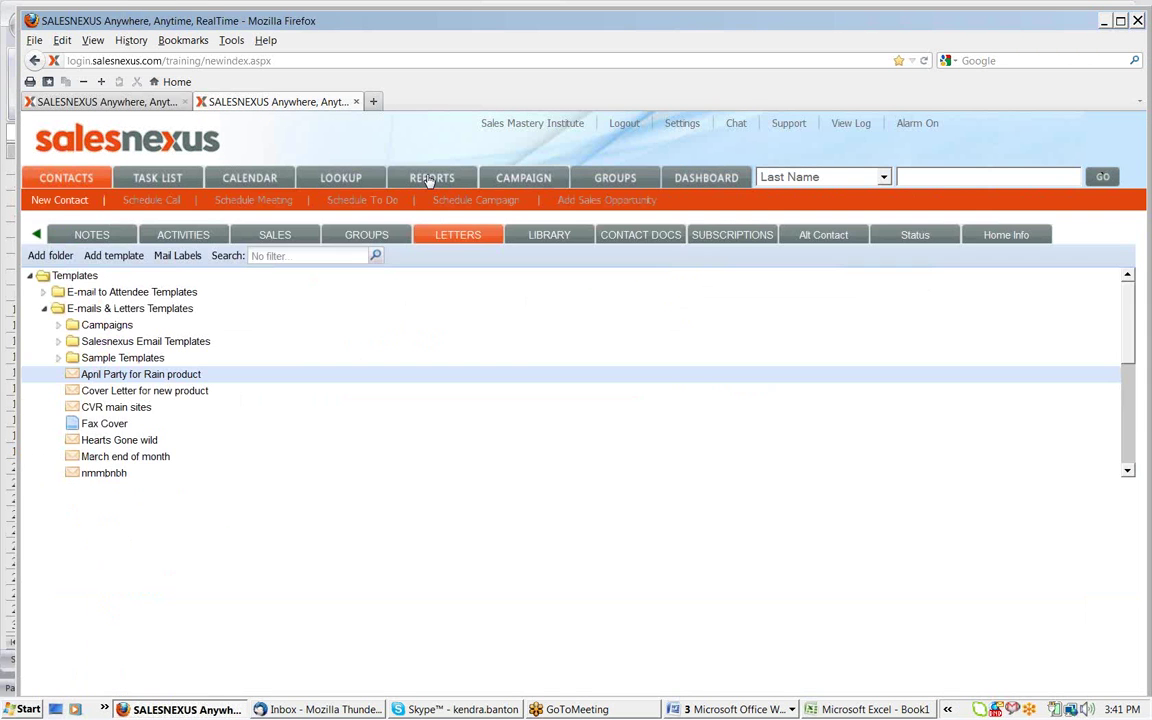
left_click(430, 179)
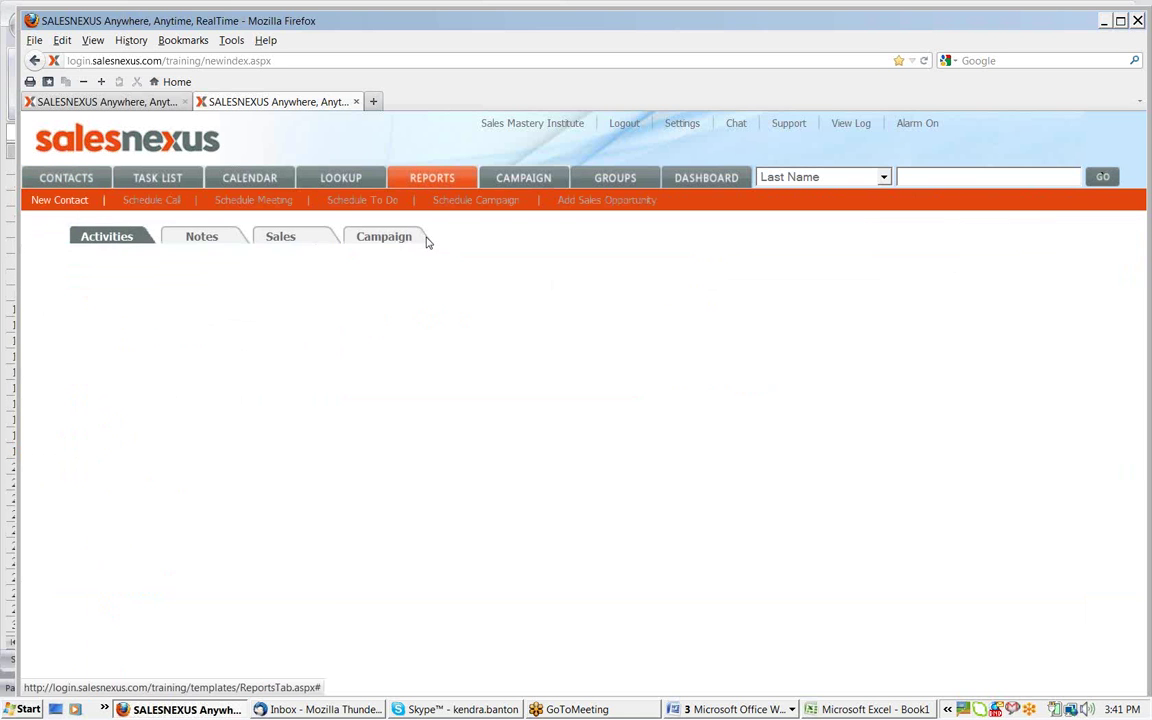
left_click(415, 237)
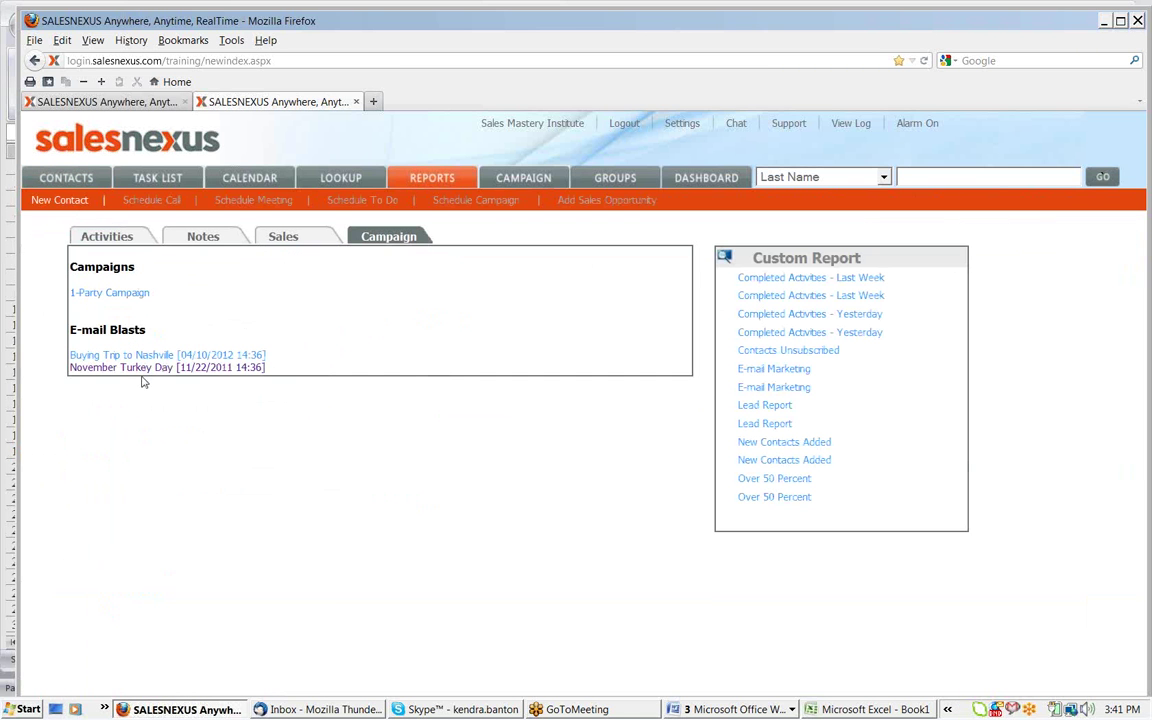
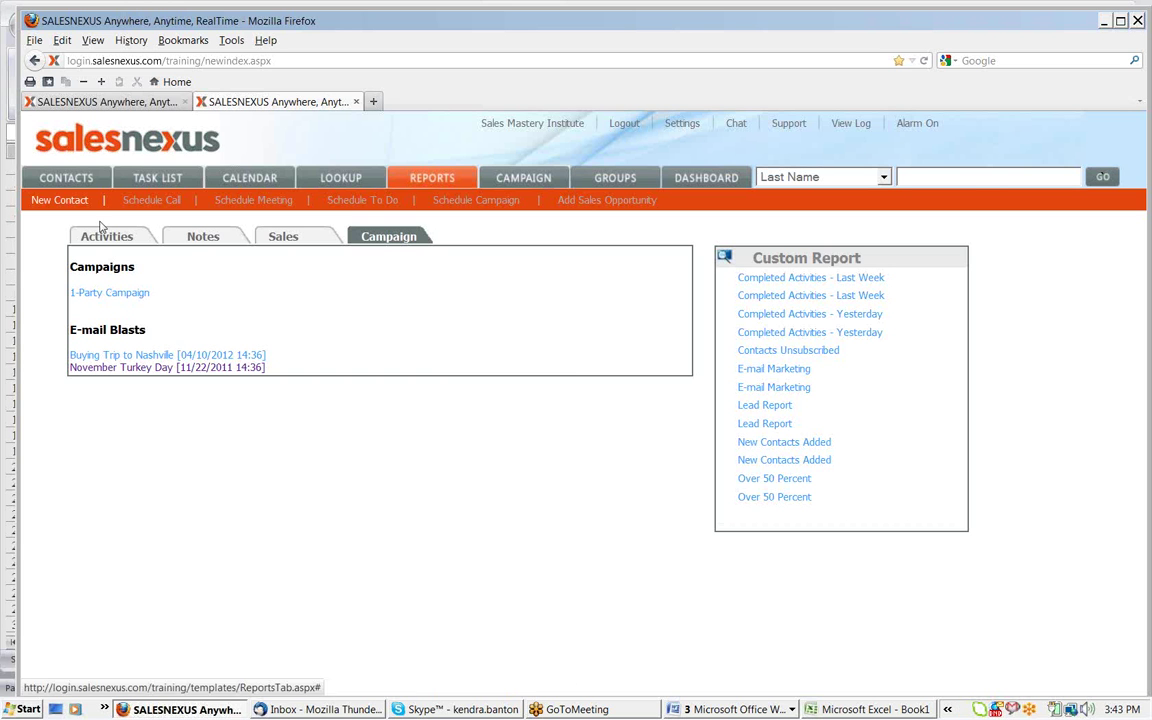
Go to the Contacts list and open My Record
left_click(77, 182)
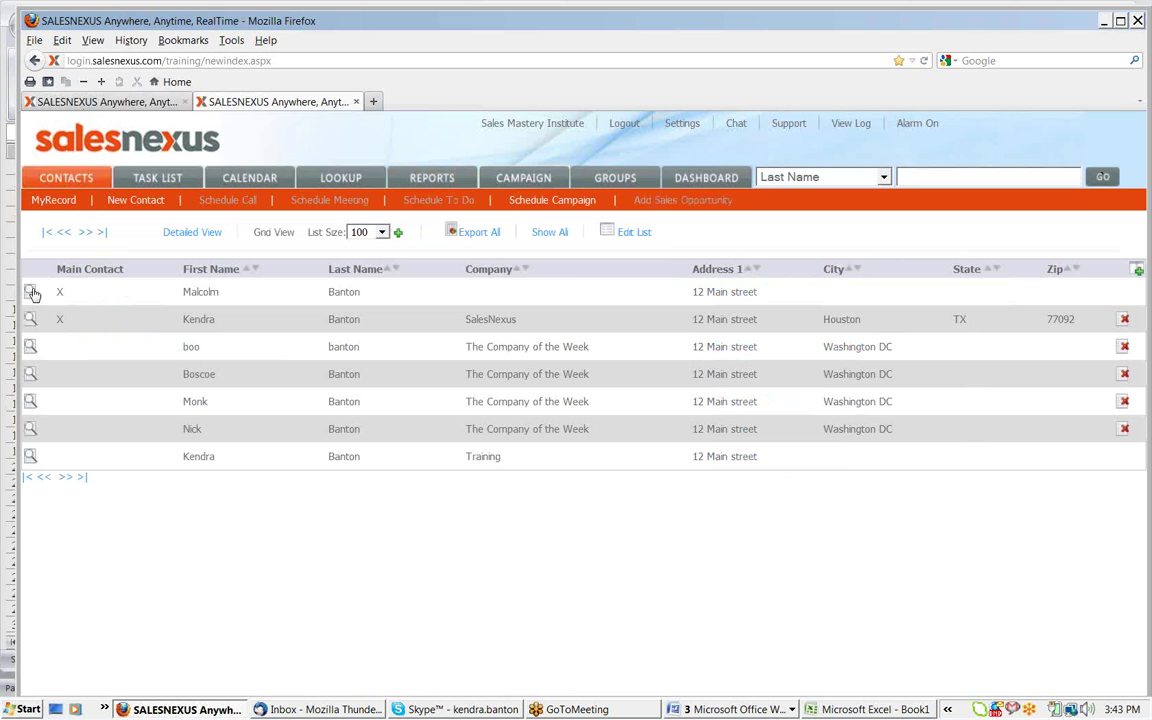
left_click(50, 201)
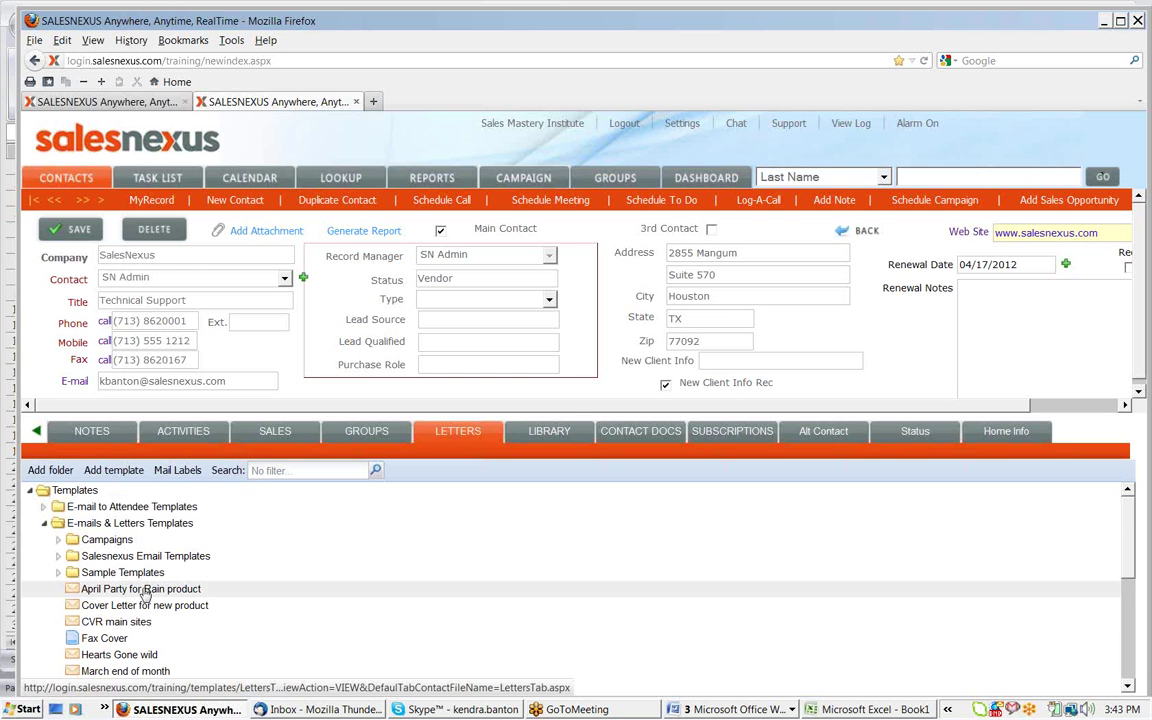
Preview the April Party for Rain product letter's CC address, then close the send form
left_click(145, 592)
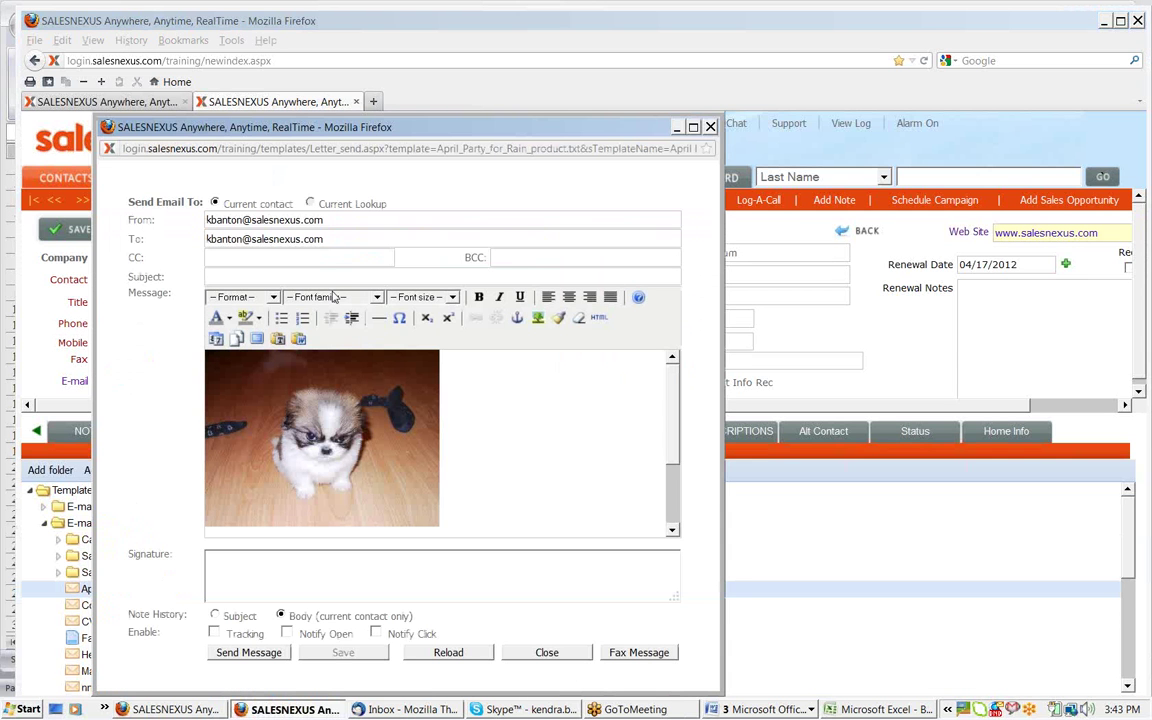
left_click(252, 254)
left_click(710, 127)
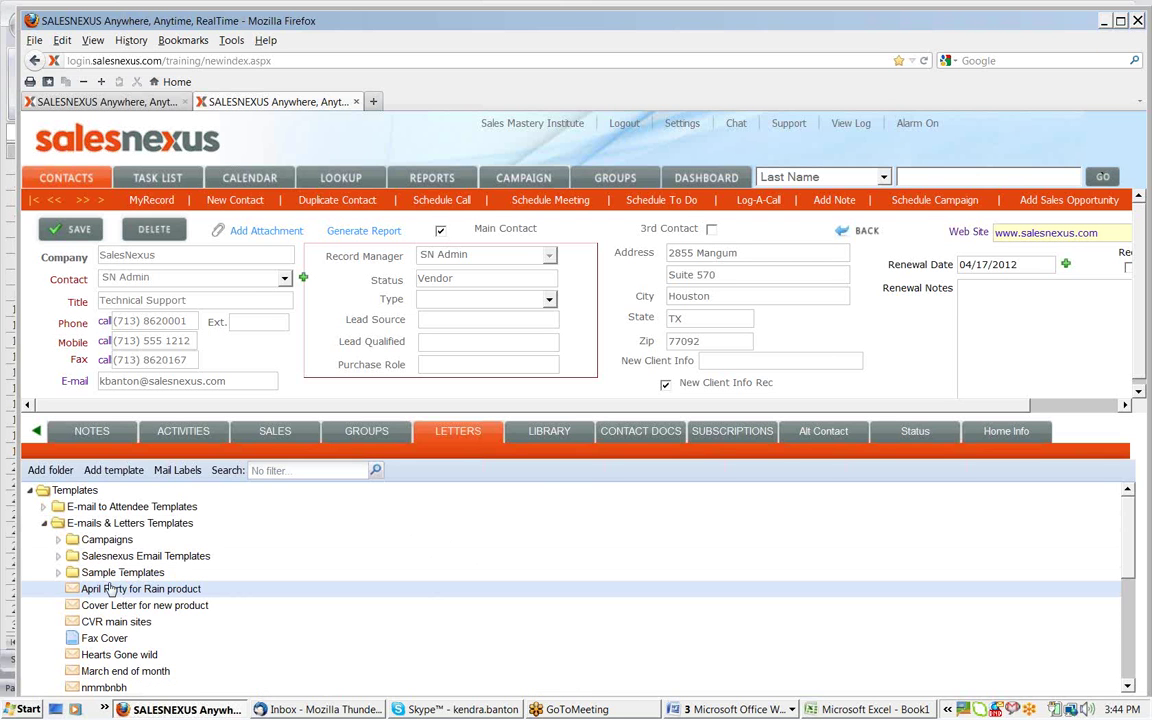
Reopen the same letter to check its BCC and From addresses, then close it
left_click(110, 590)
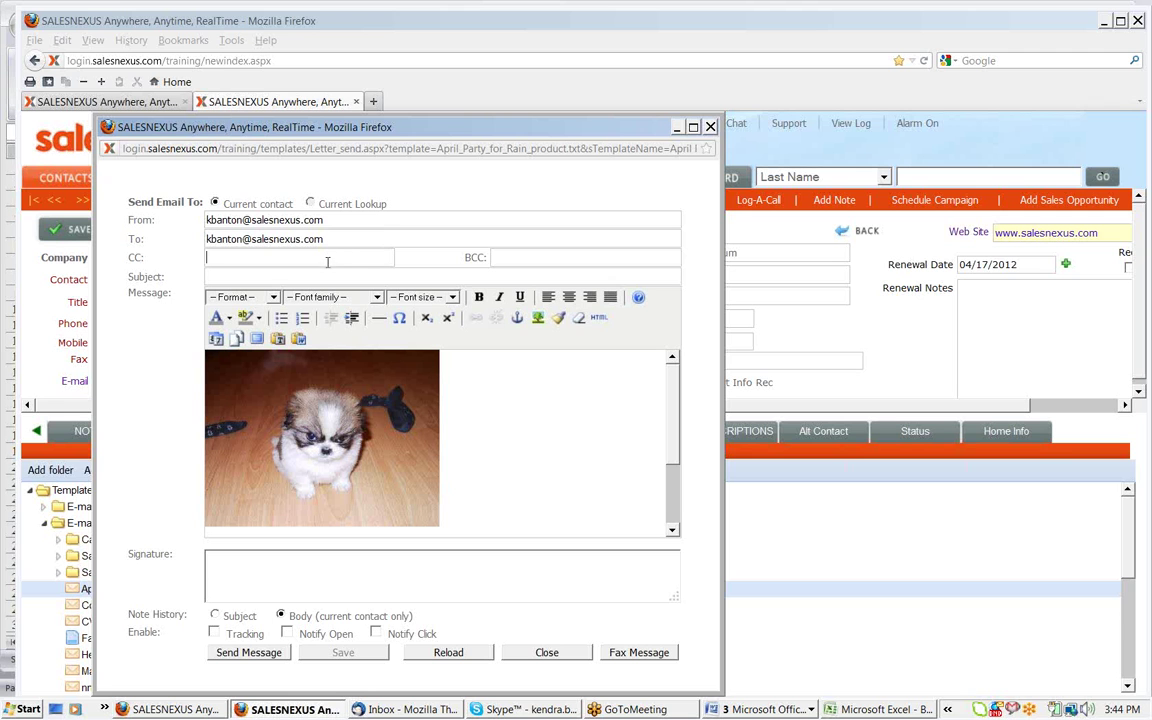
left_click(559, 257)
left_click(378, 222)
left_click(710, 128)
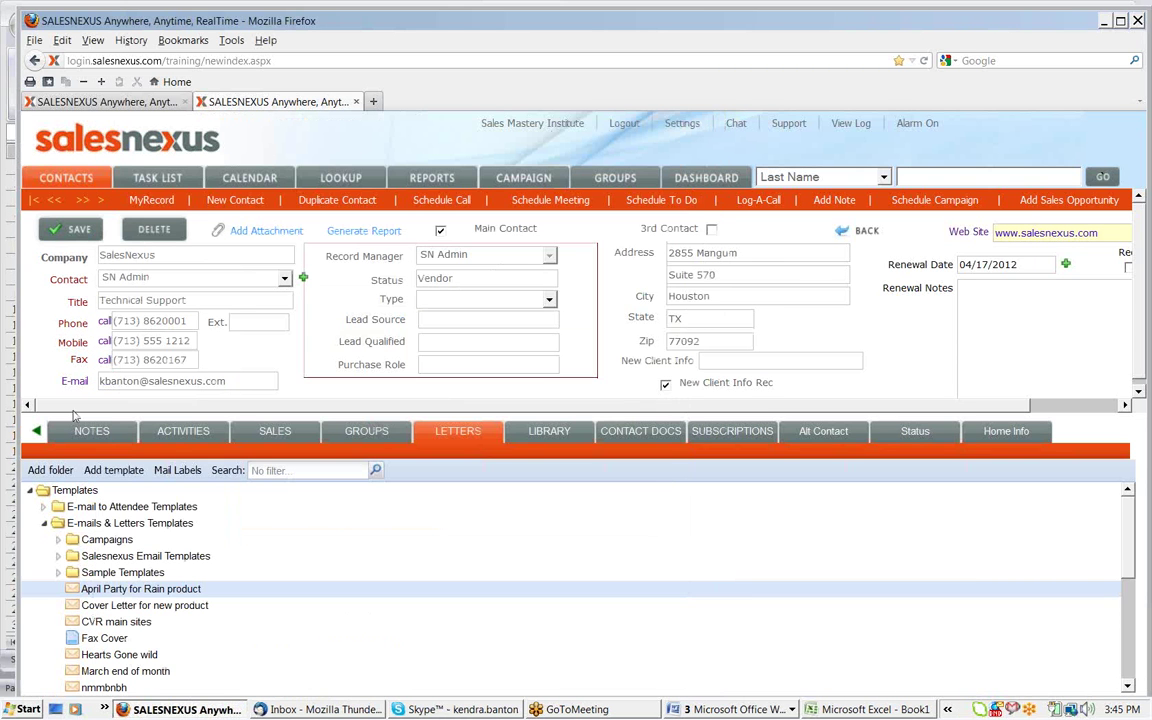
Change the e-mail user name to the generic info name, save, and preview the Cover Letter for new product sender
double_click(137, 381)
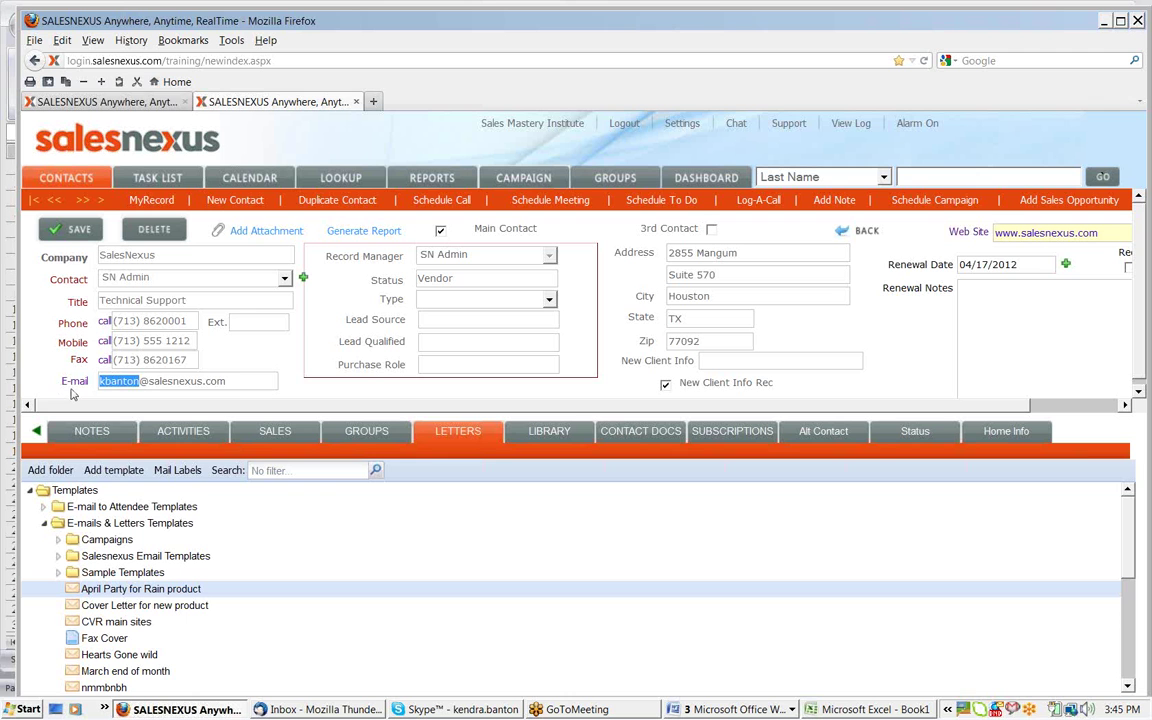
type("nt")
type("o")
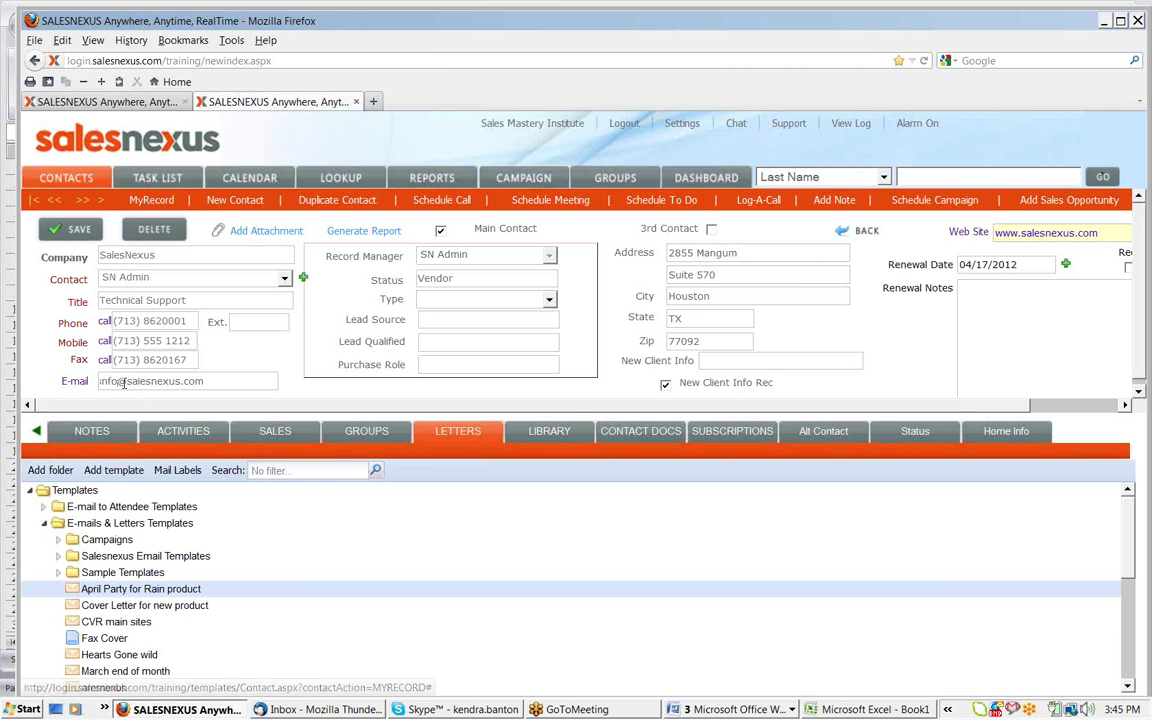
left_click(86, 229)
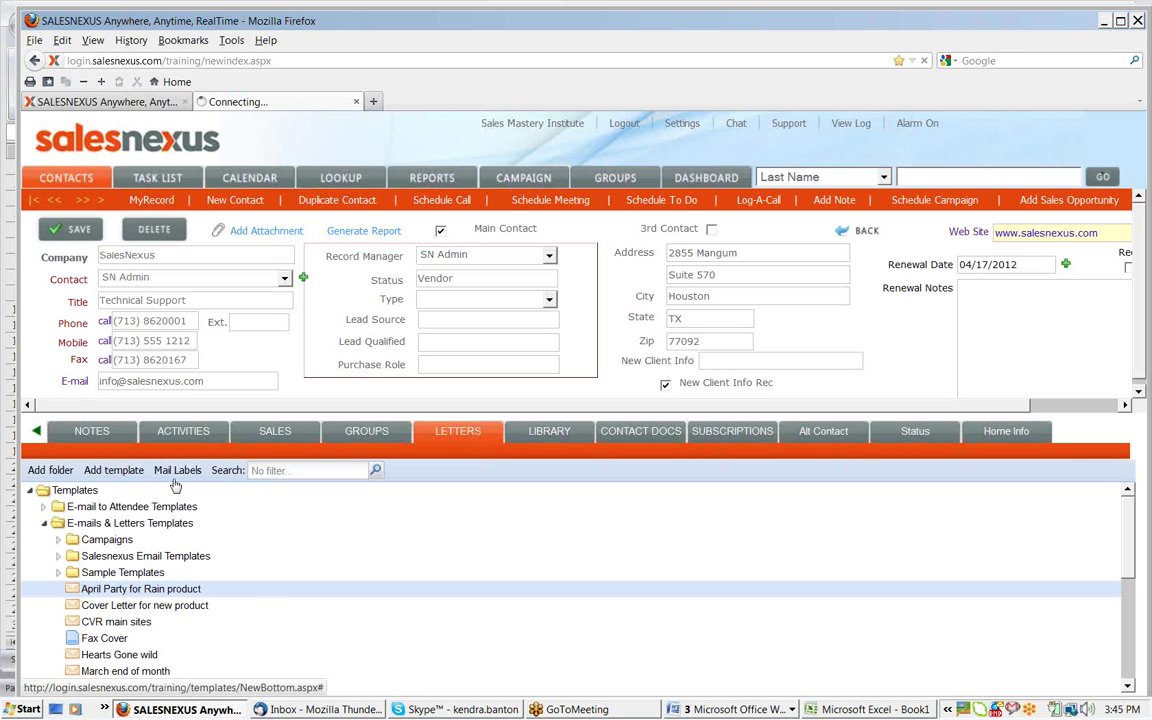
left_click(160, 606)
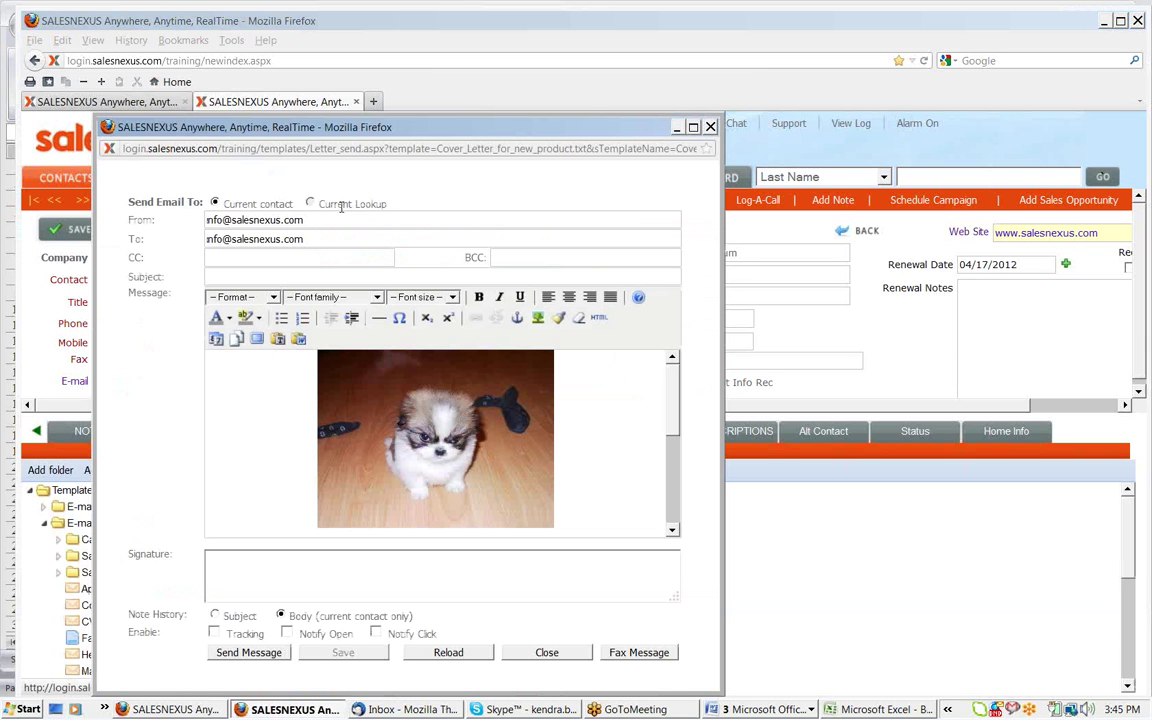
left_click(710, 127)
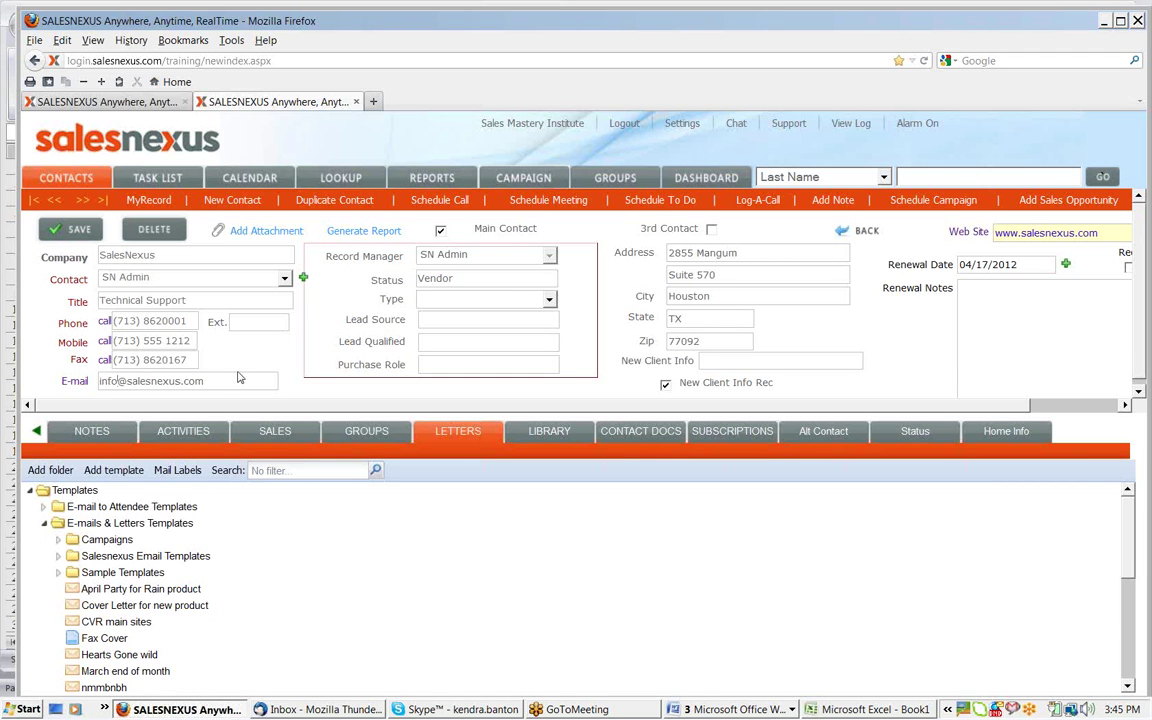
left_click(102, 383)
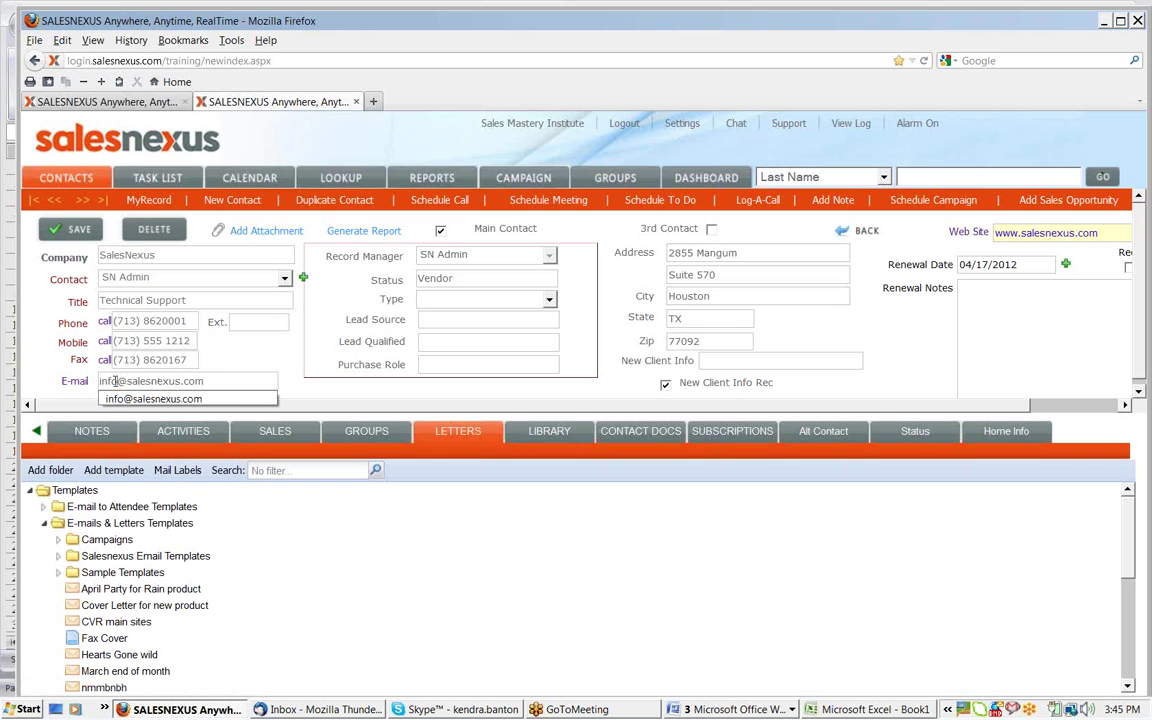
left_click_drag(118, 381, 95, 381)
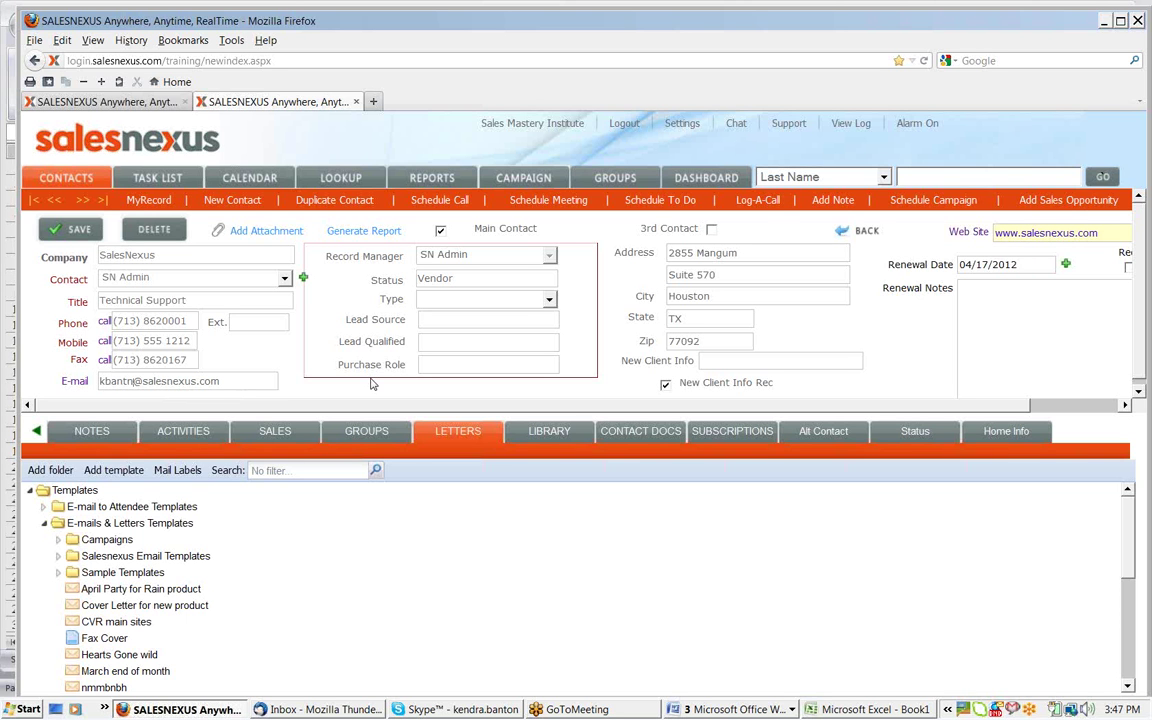
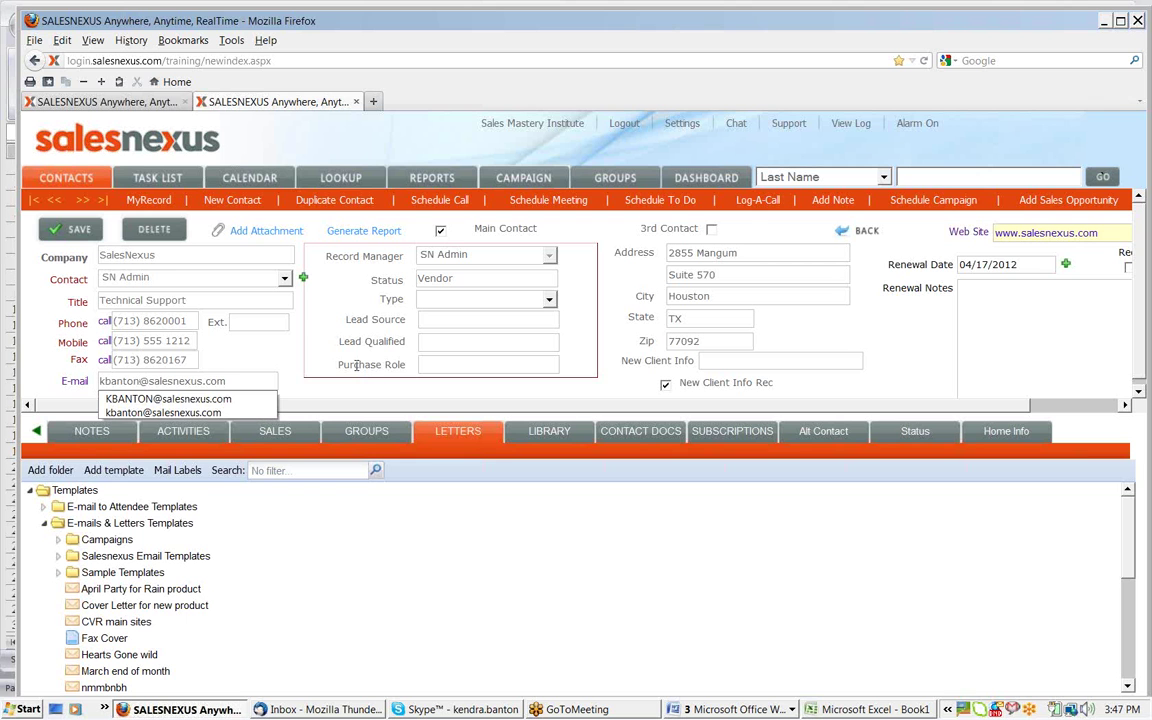
Restore and save the original e-mail address, then show the document Library
left_click(57, 230)
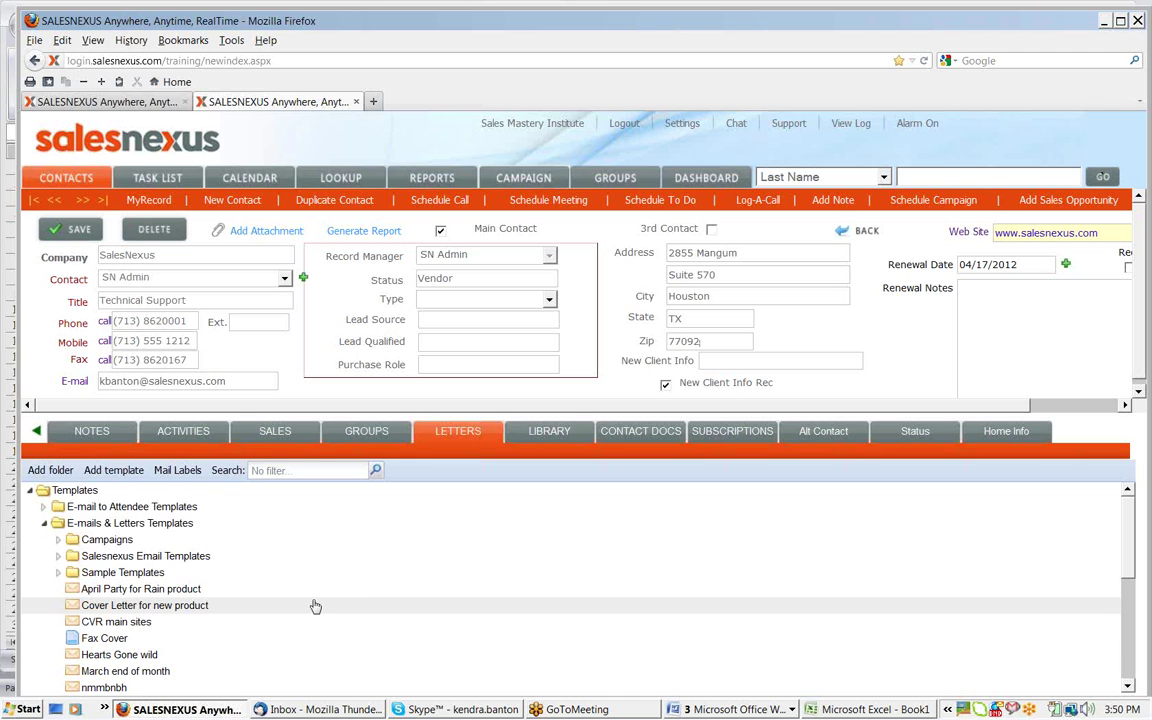
left_click(545, 436)
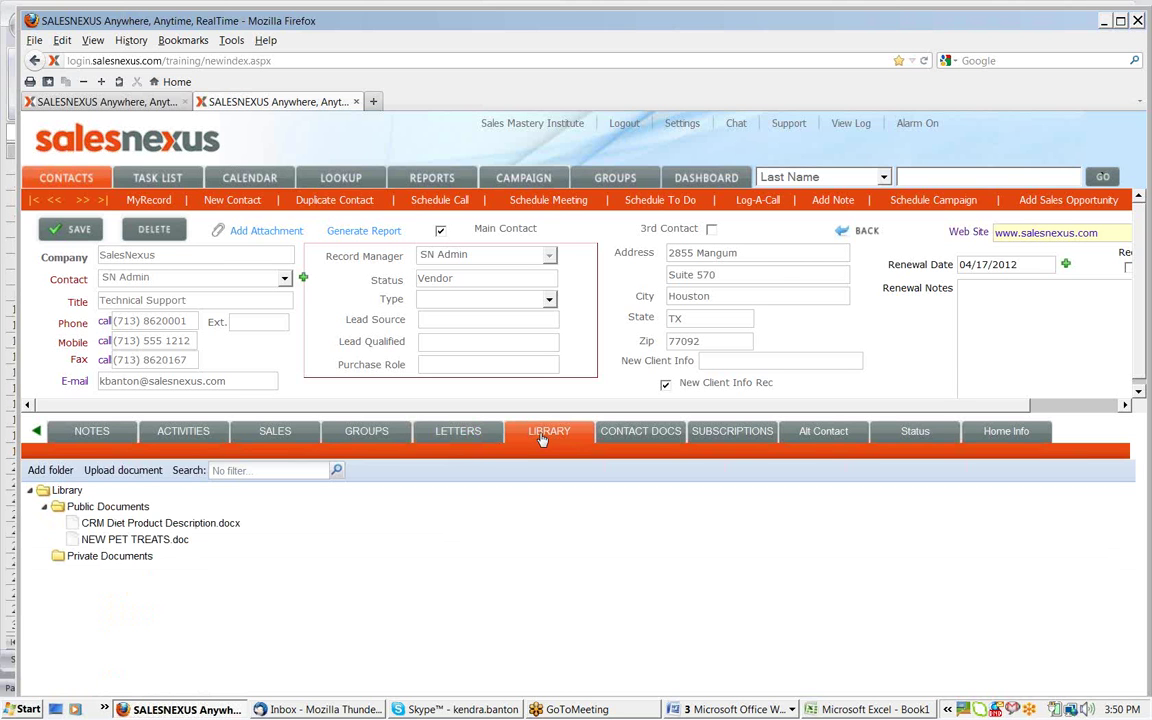
Show the contact's own documents, NEW PET TREATS.doc and 010_Viper_AD_2012.pdf, under CONTACT DOCS
left_click(632, 433)
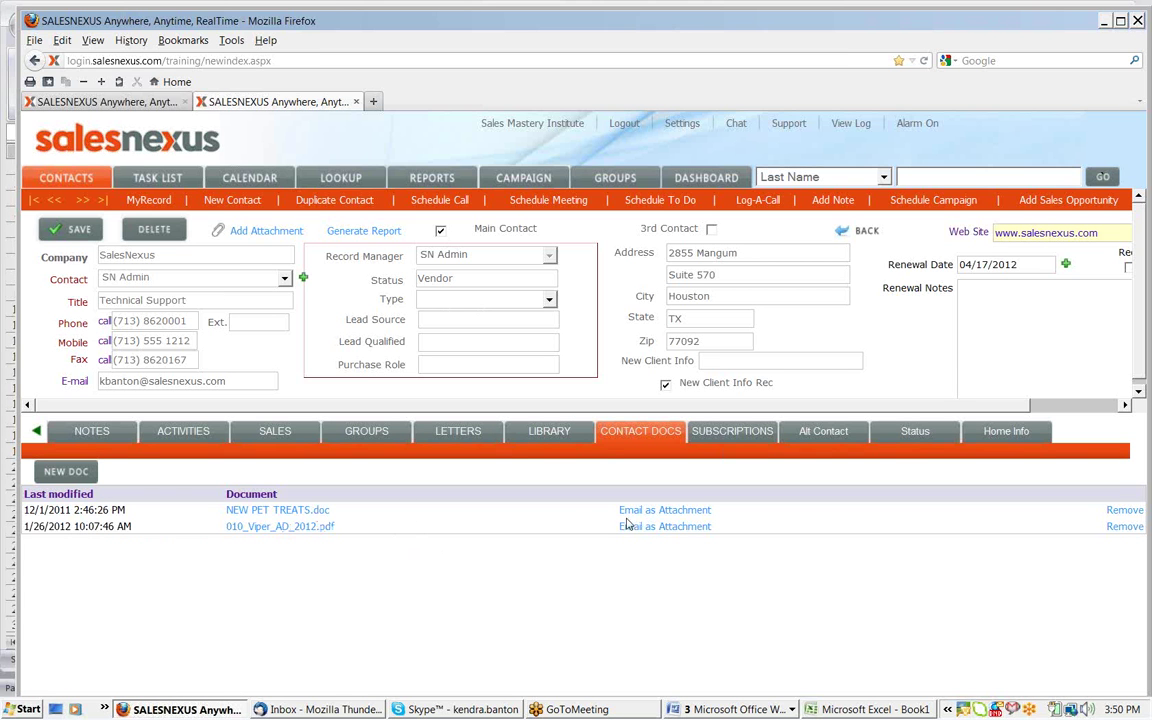
left_click(549, 433)
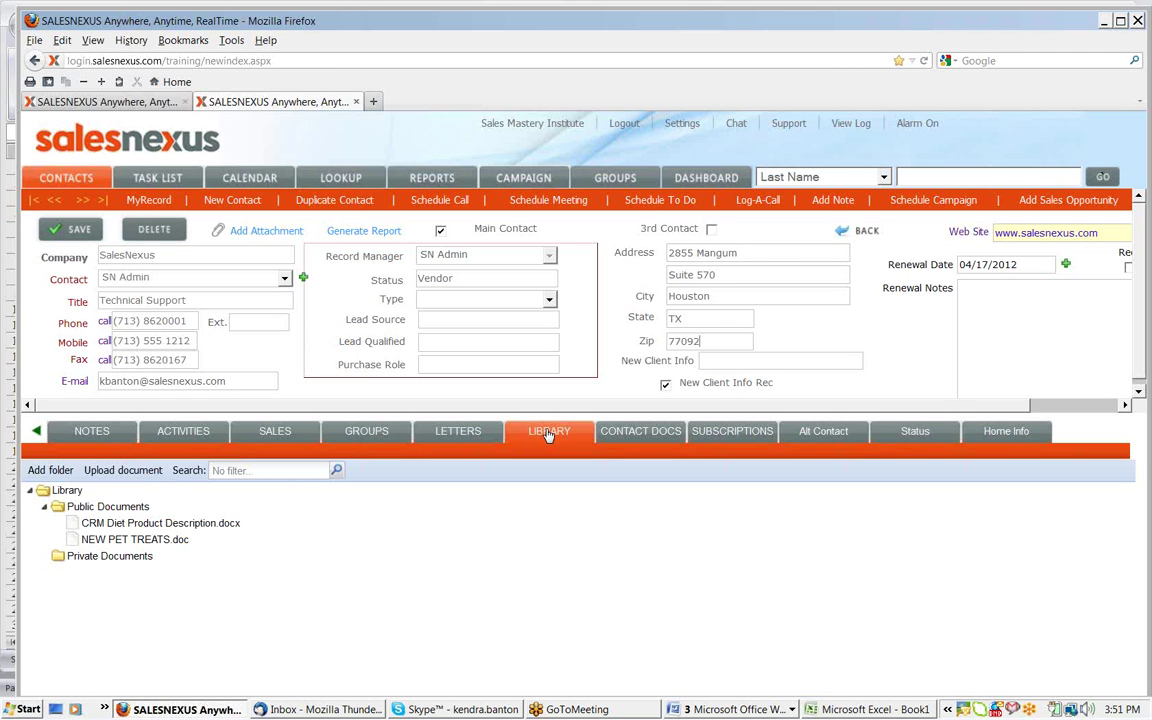
left_click(630, 431)
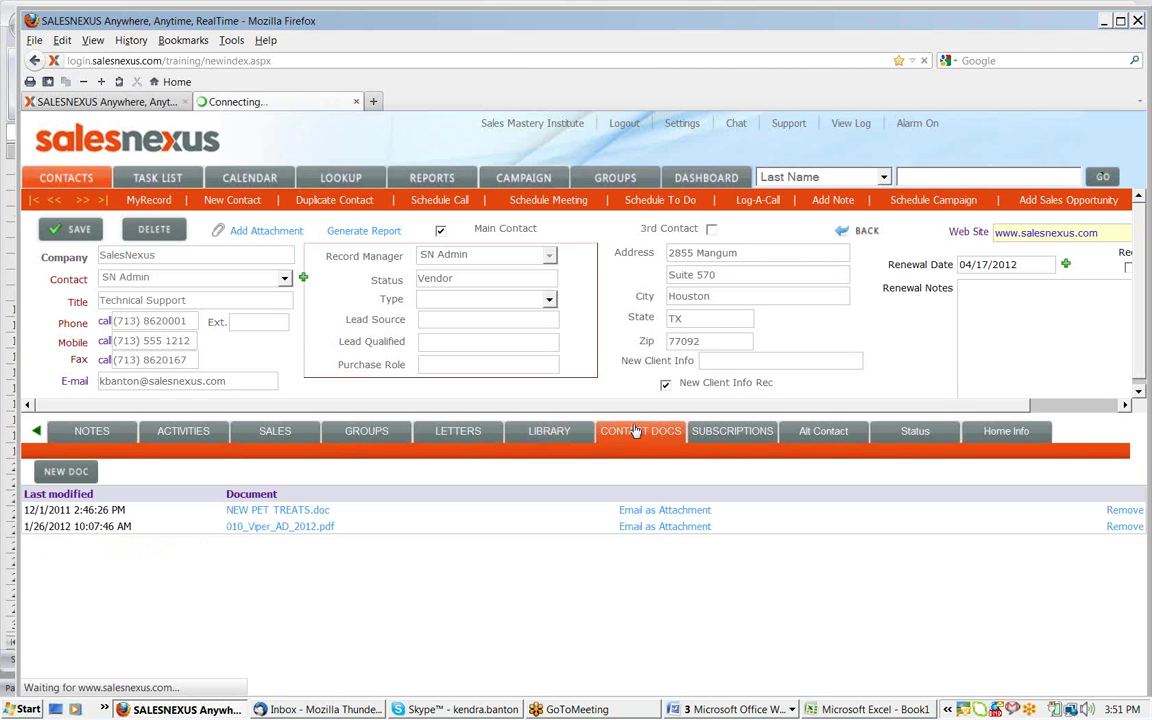
Look up the contact and upload NEW PET TREATS.doc from the Desktop to its documents
left_click(344, 180)
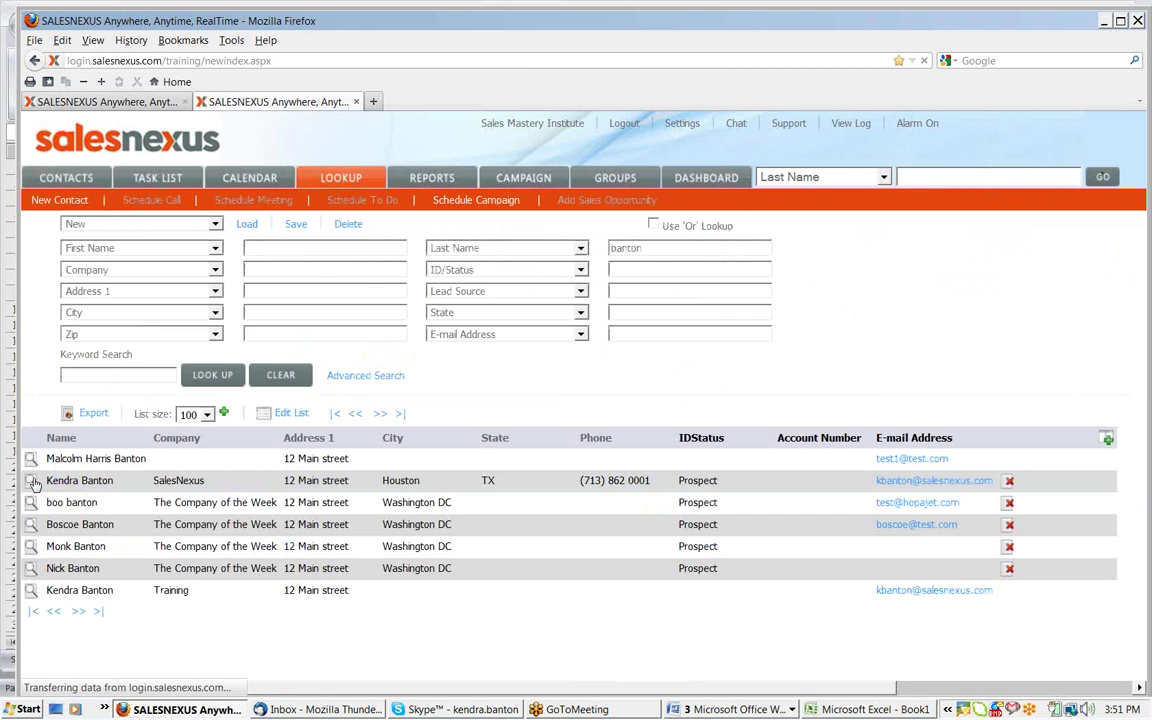
left_click(31, 481)
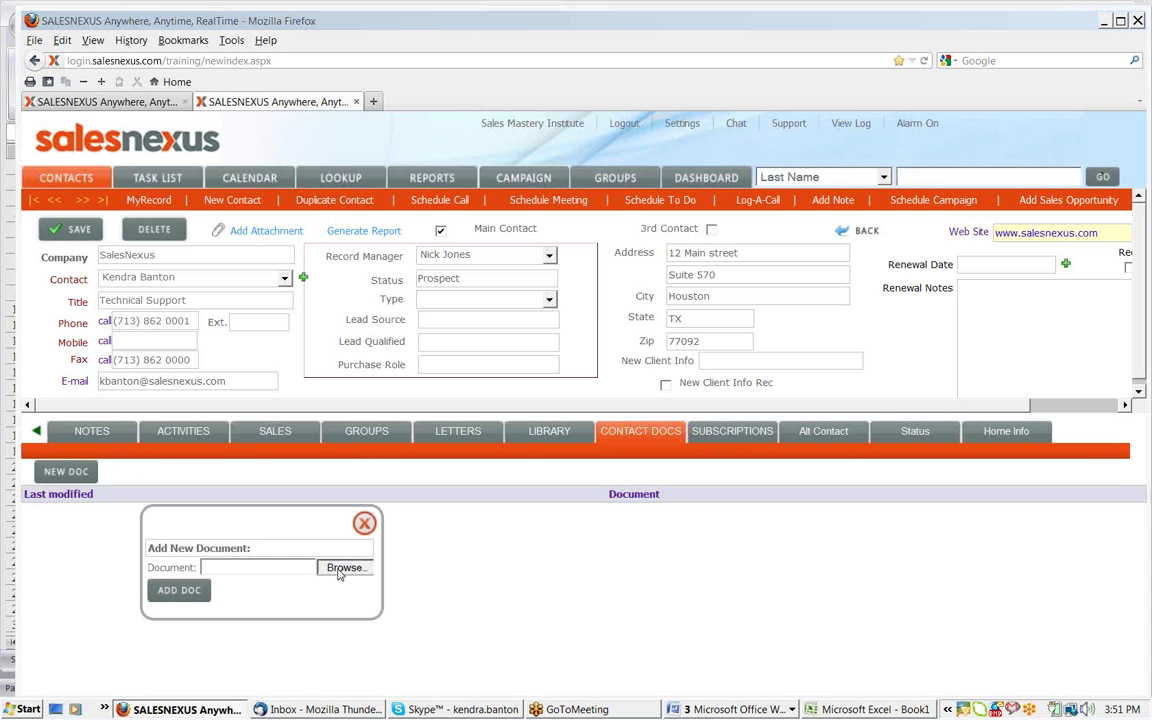
left_click(344, 568)
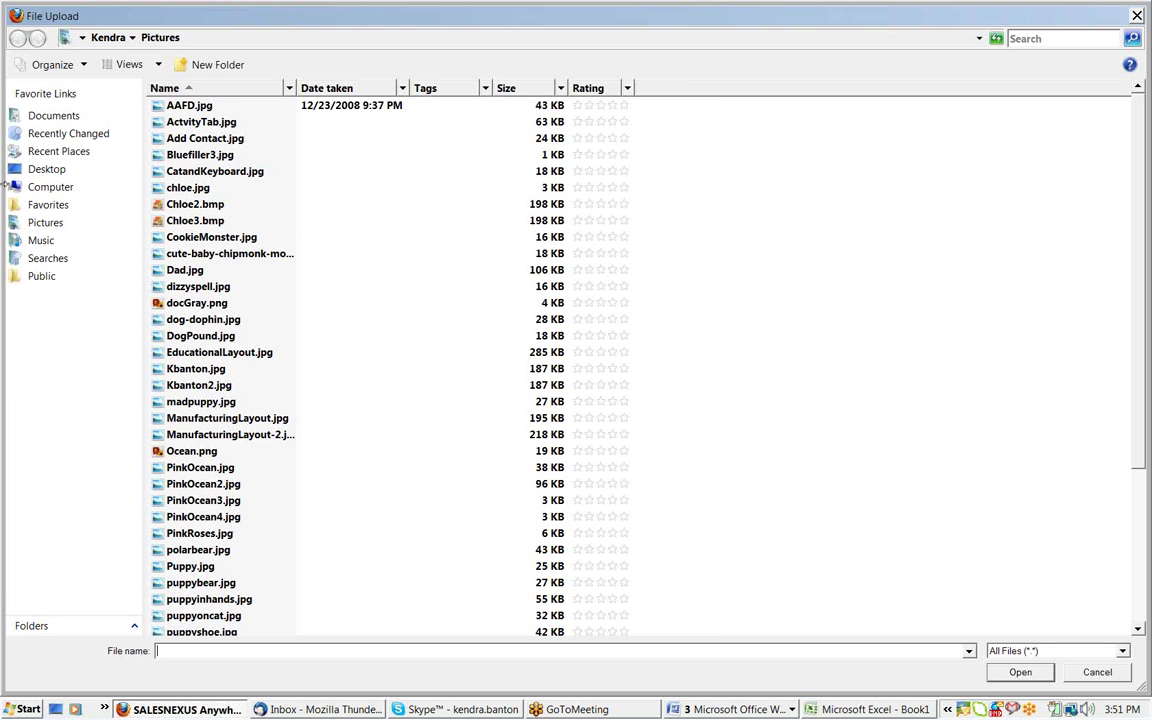
left_click(8, 170)
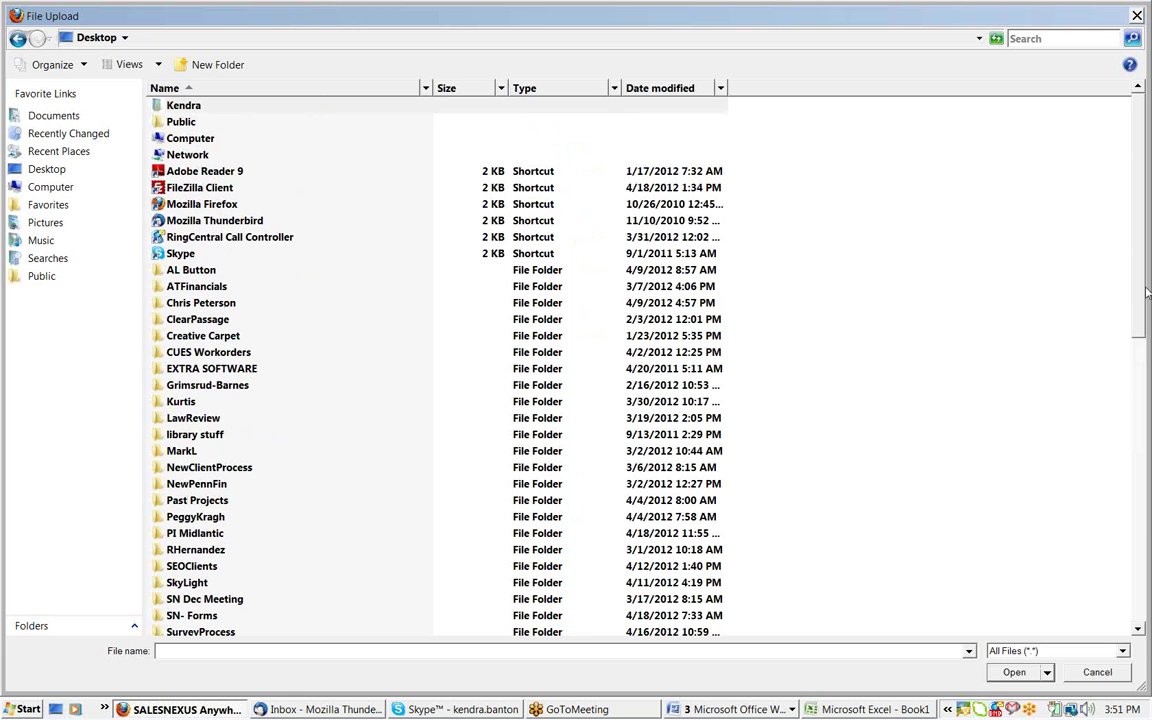
left_click_drag(1147, 292, 1137, 580)
double_click(197, 590)
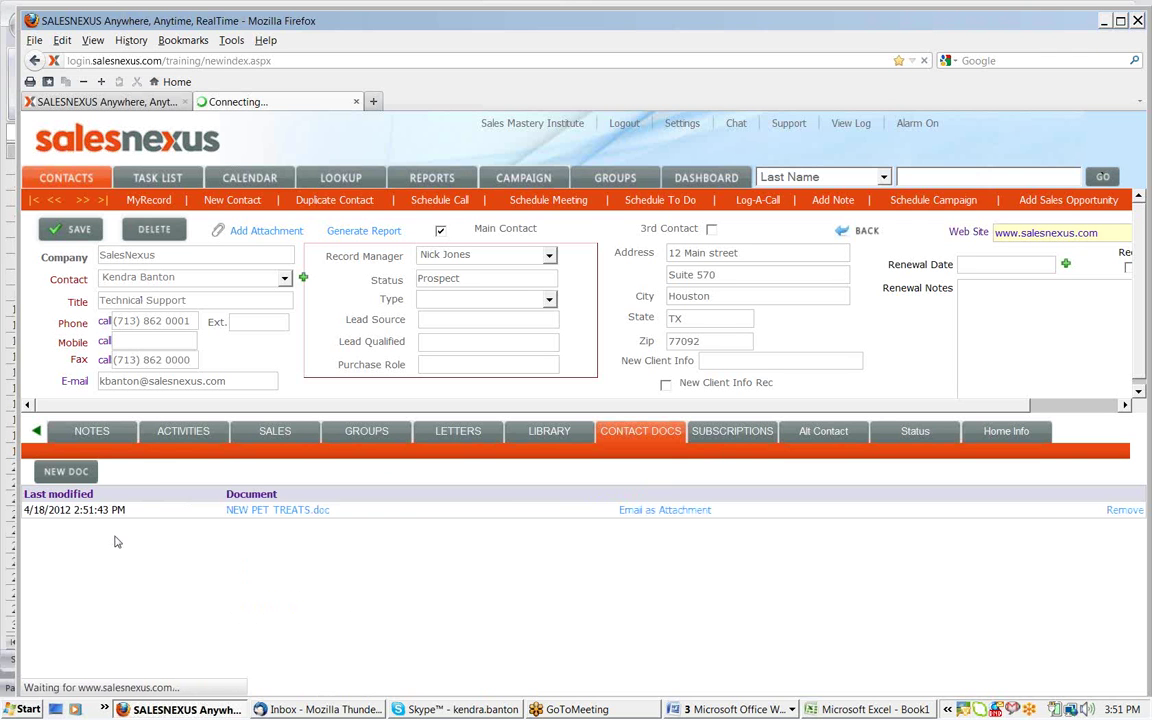
left_click(353, 180)
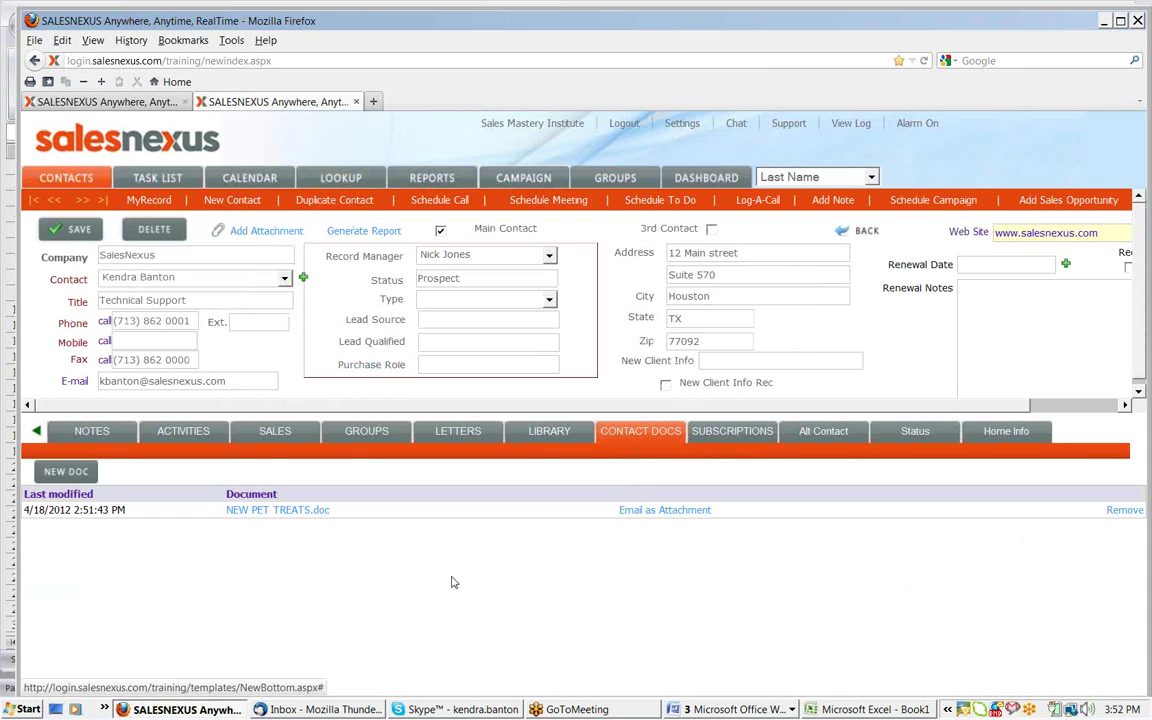
left_click(656, 512)
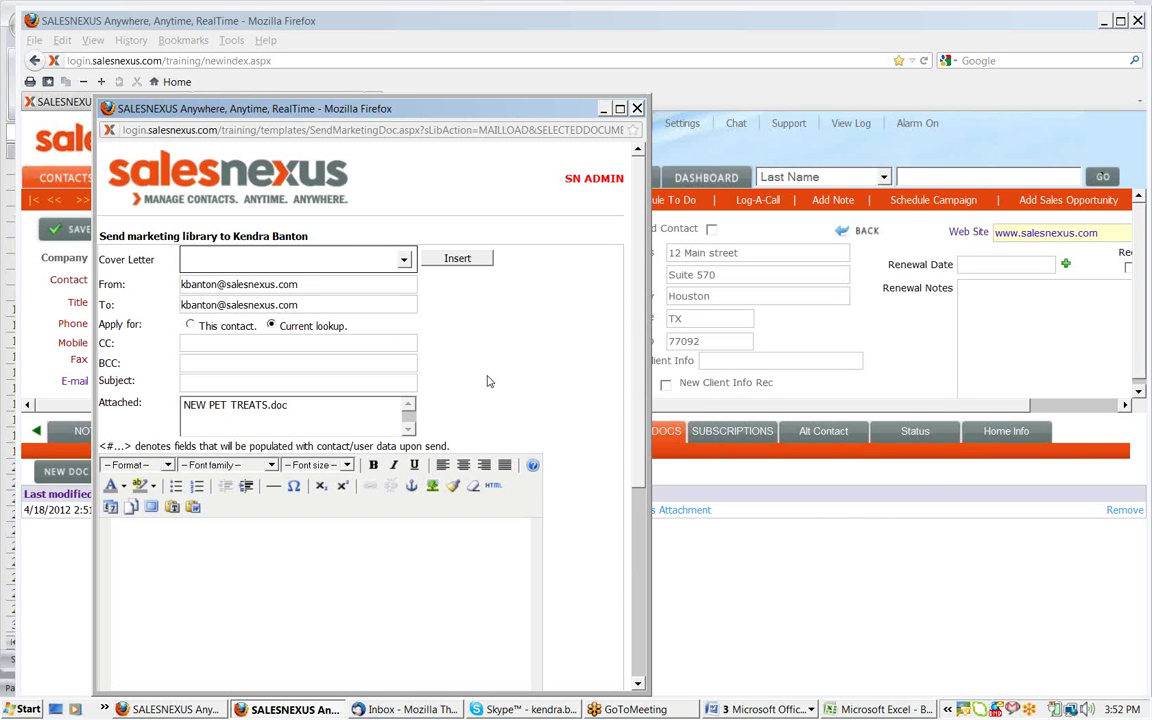
left_click(405, 260)
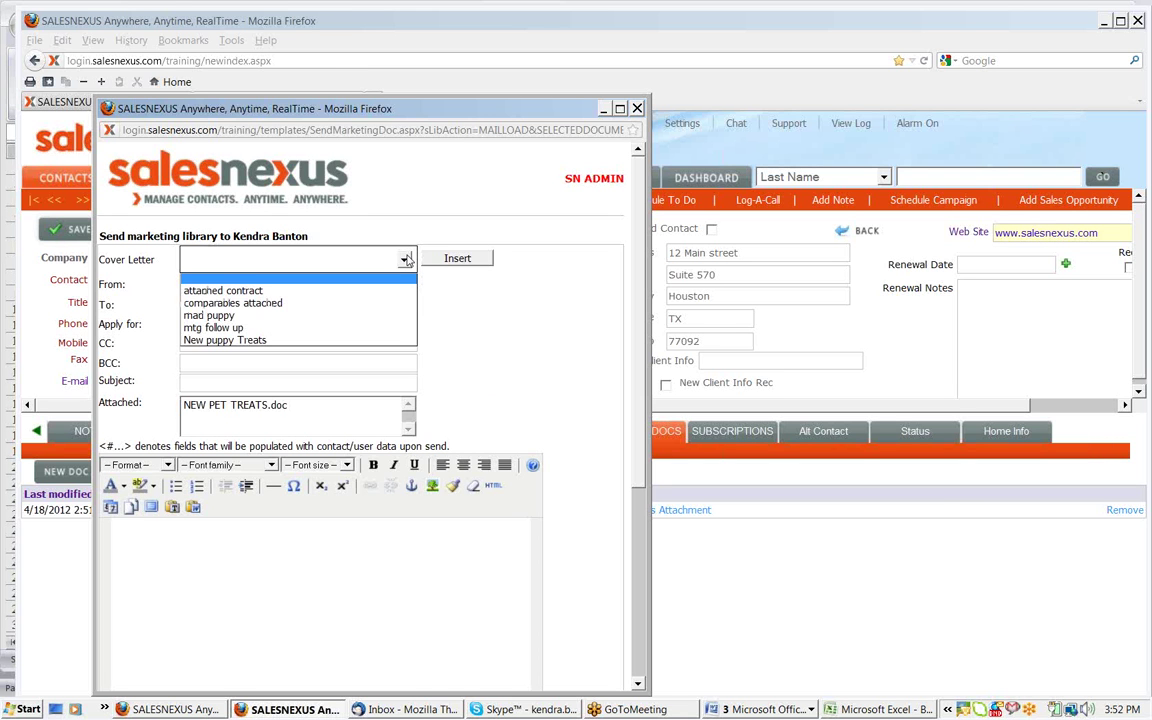
left_click(405, 260)
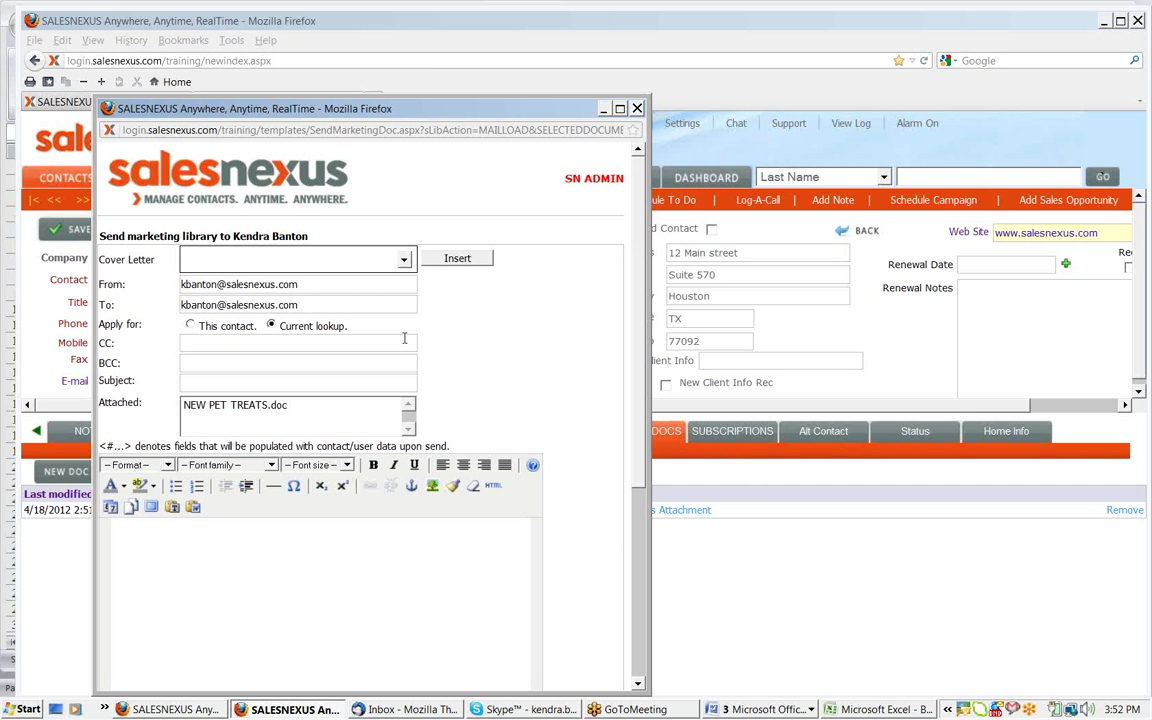
left_click_drag(127, 236, 212, 236)
left_click(219, 236)
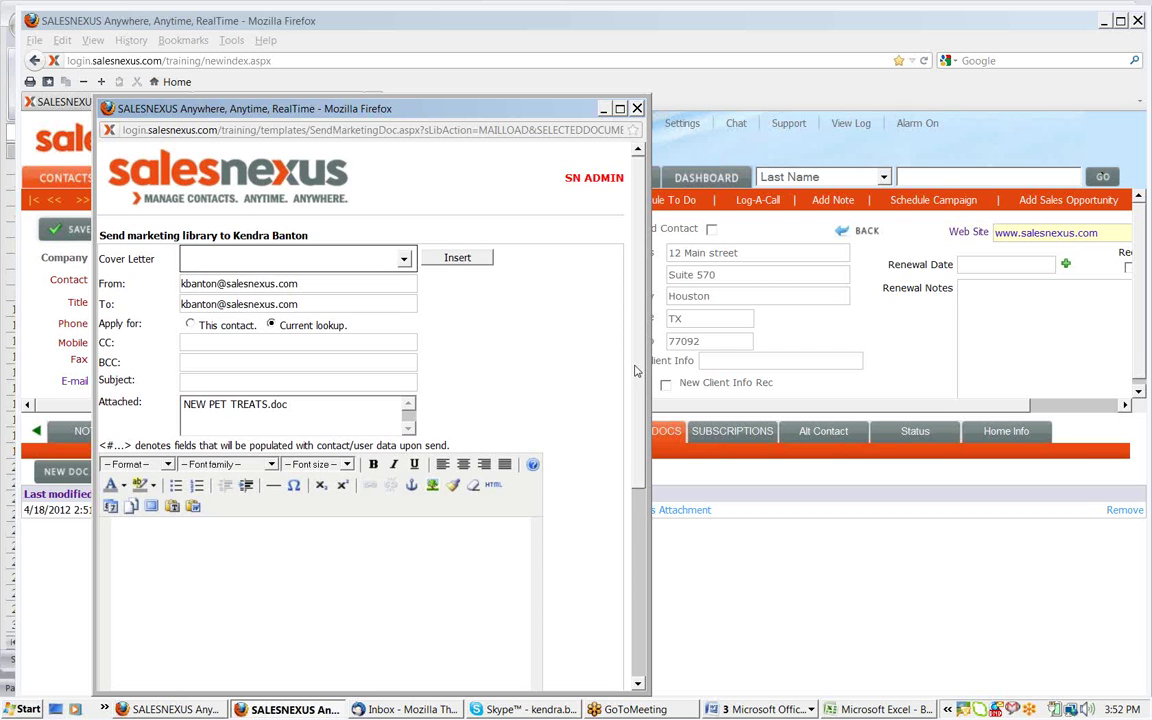
left_click(637, 109)
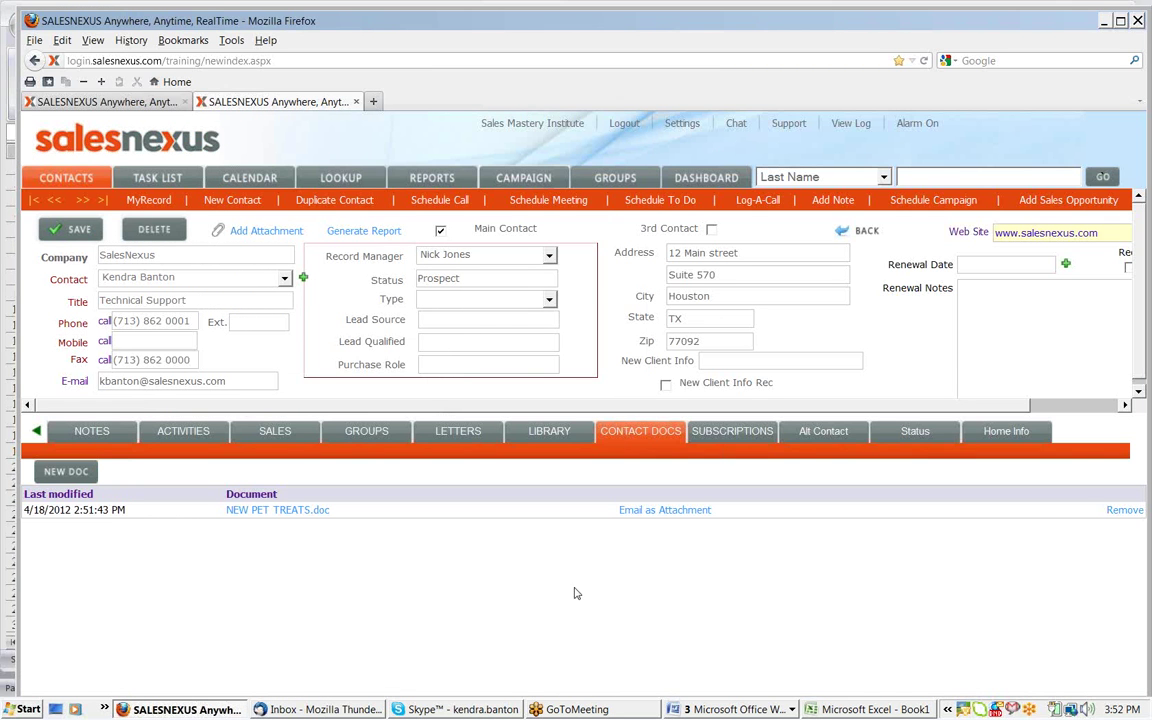
Preview NEW PET TREATS.doc as an e-mail attachment, close it unsent, and show the Library
left_click(673, 512)
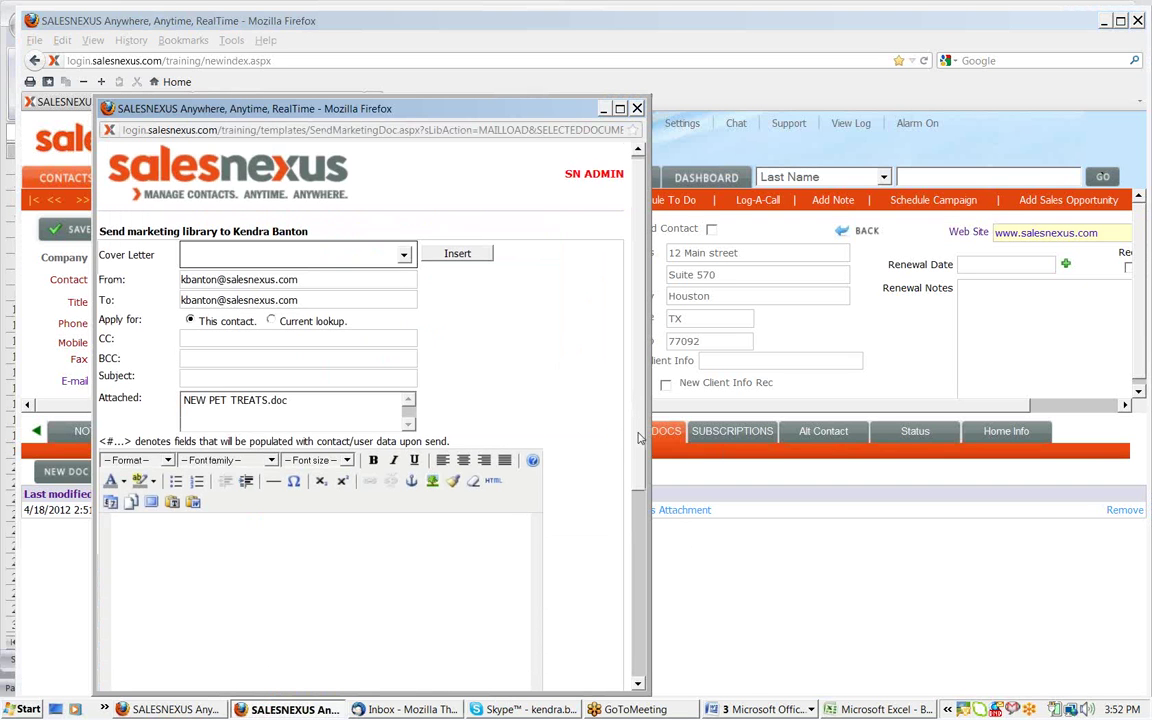
left_click_drag(640, 437, 621, 478)
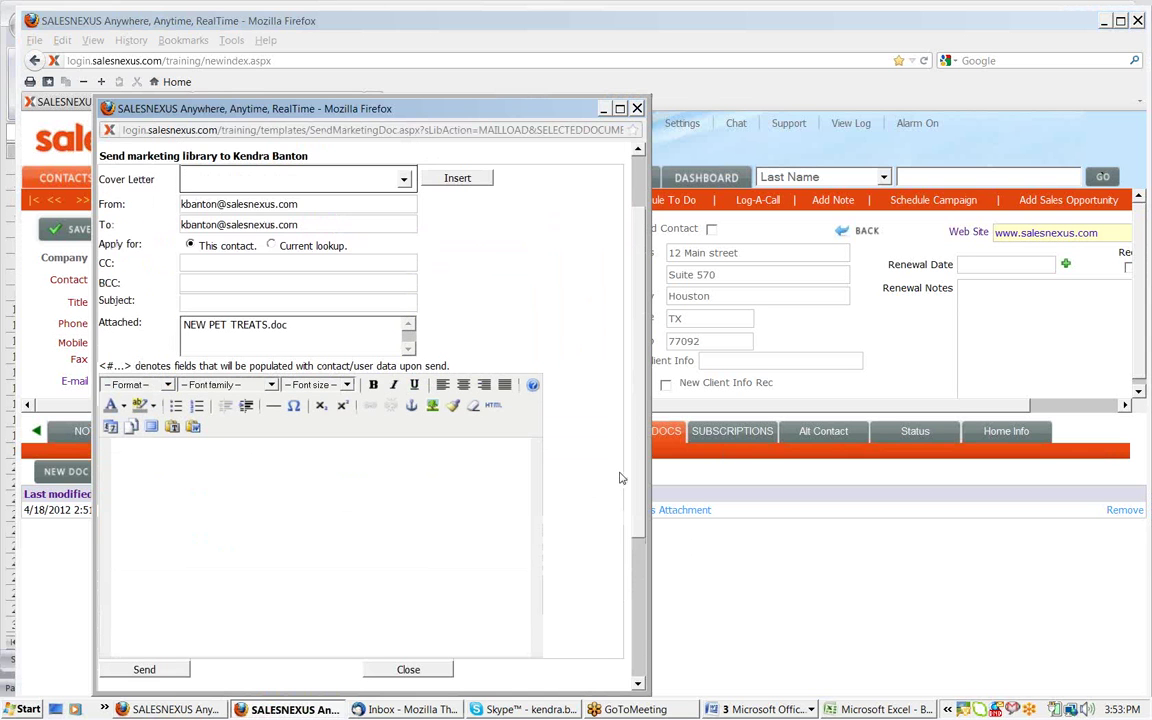
scroll(621, 478, "down", 3)
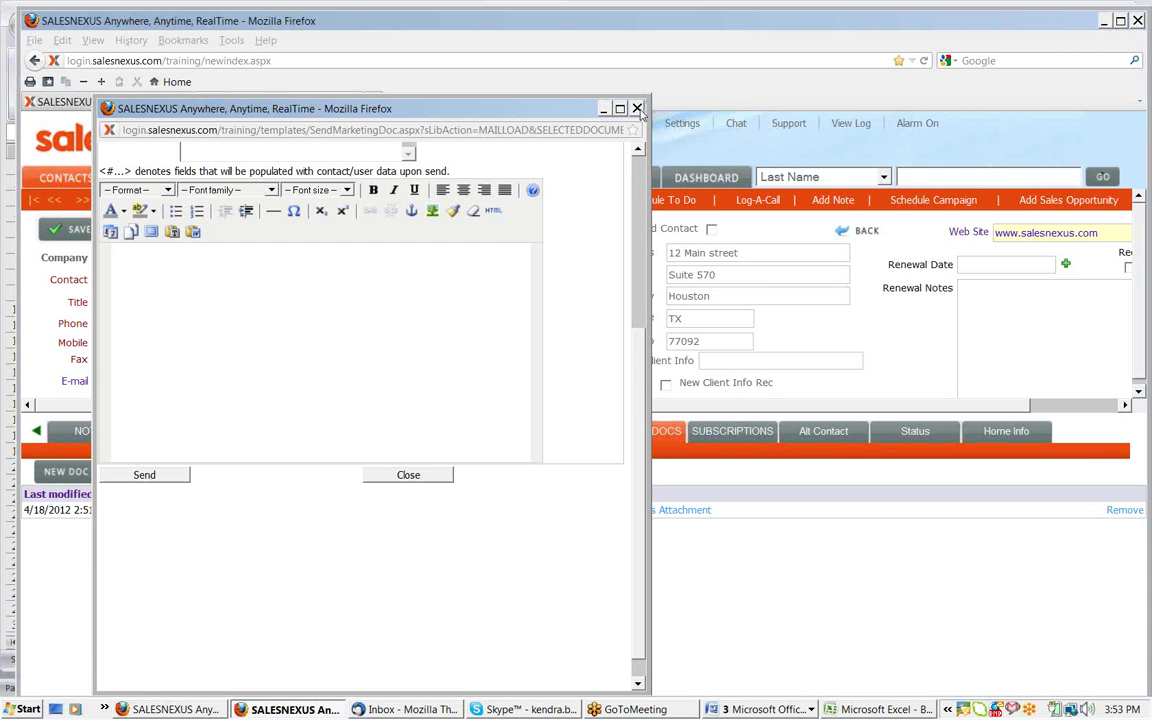
left_click(637, 109)
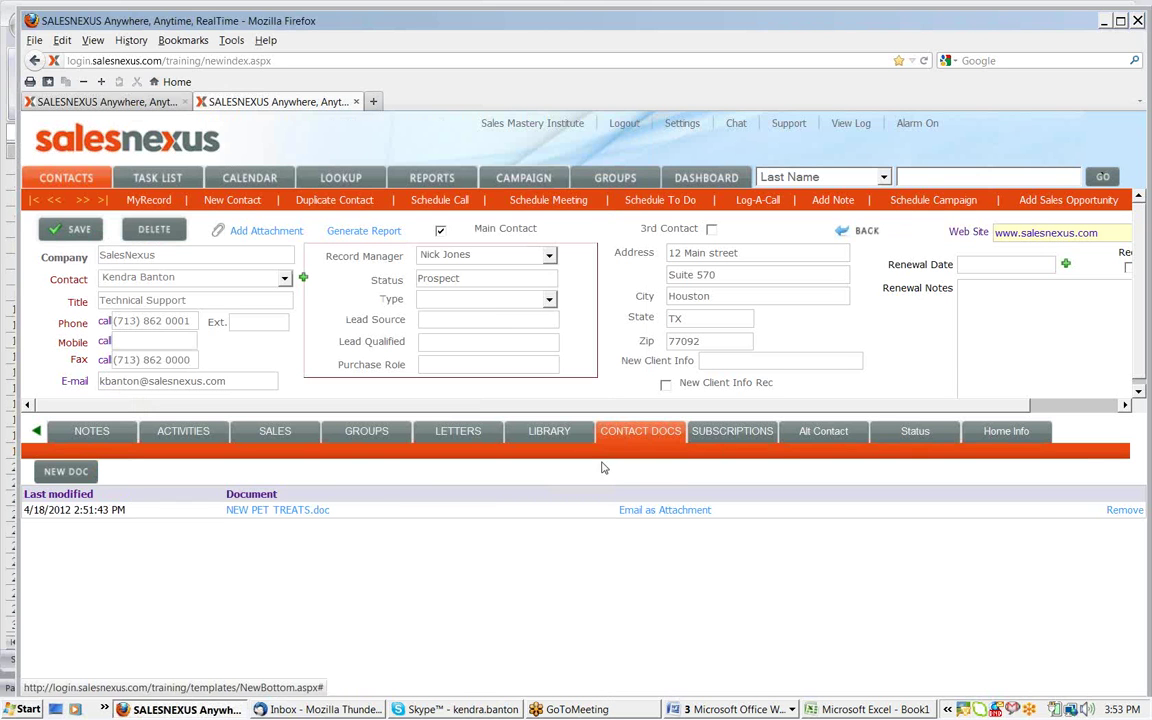
left_click(561, 432)
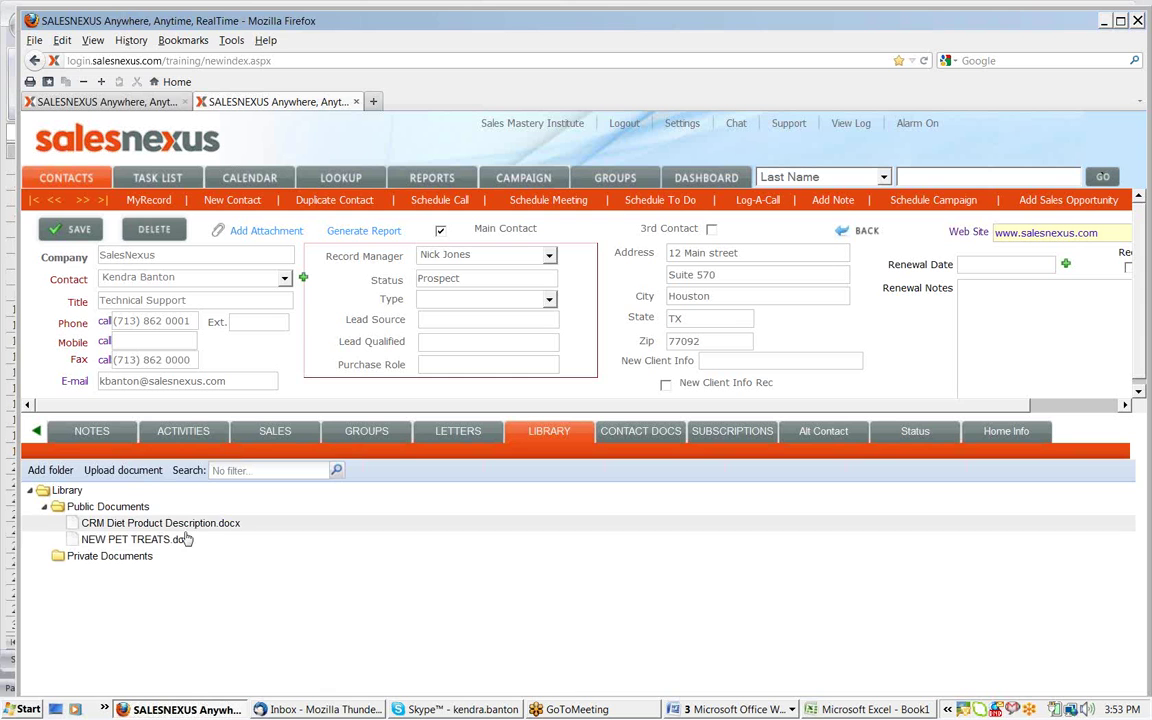
left_click(181, 540)
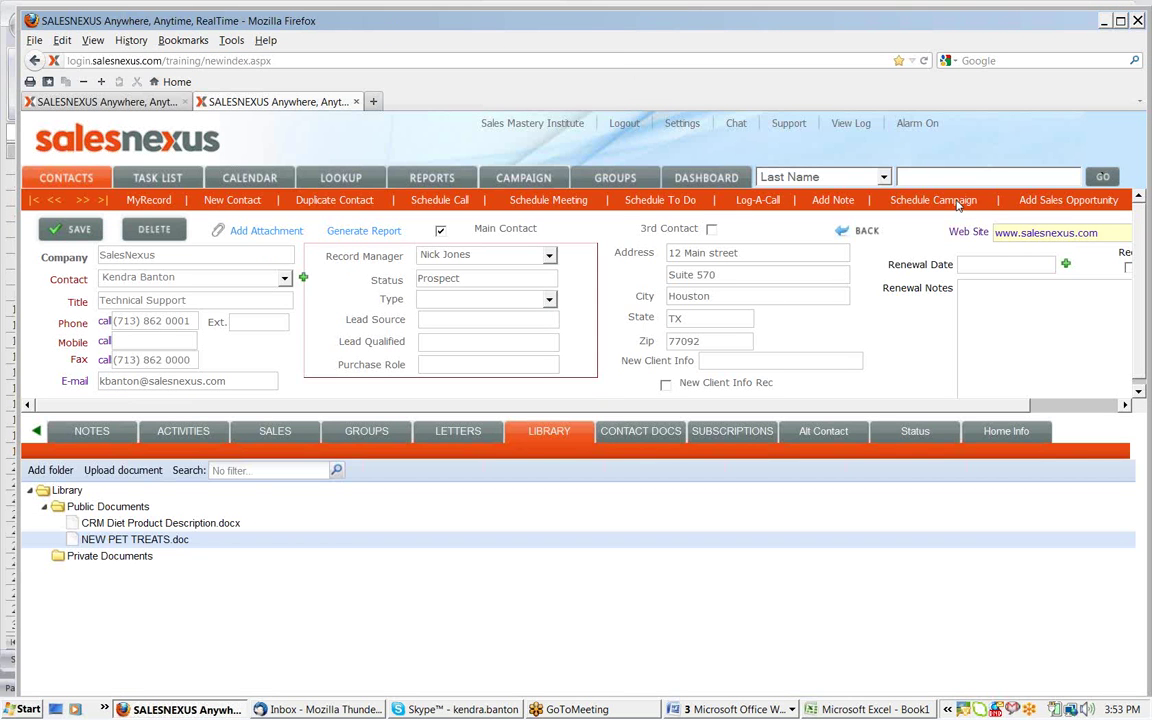
left_click(957, 201)
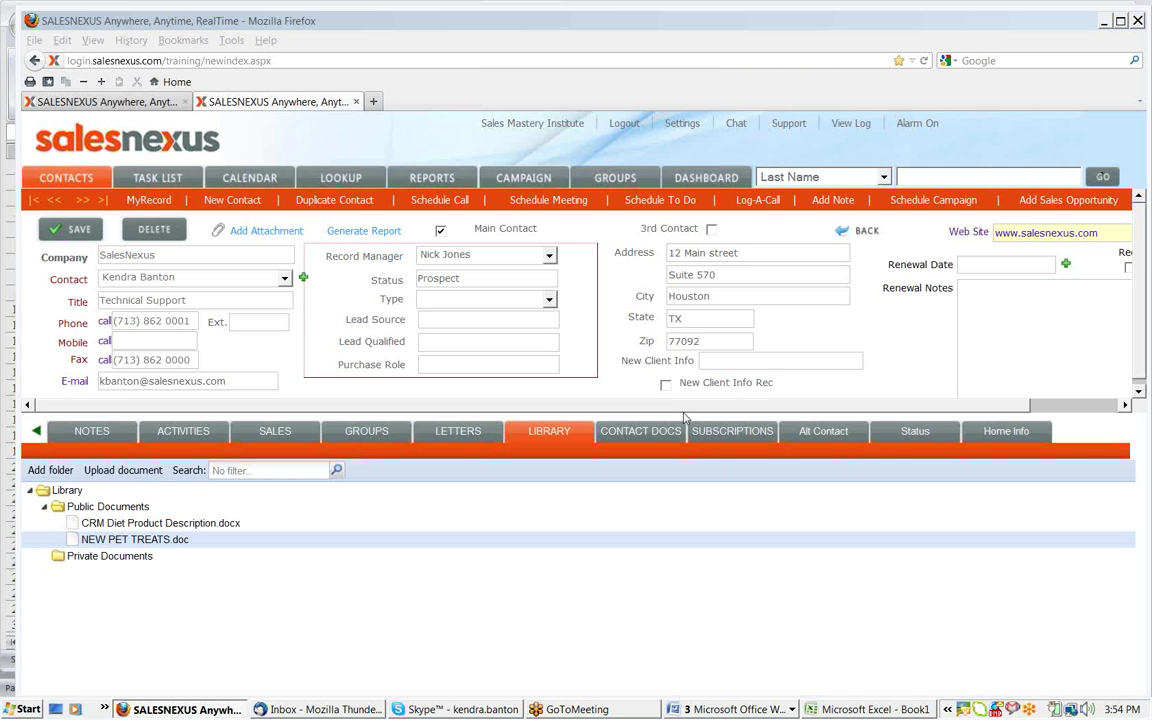
Copy the HTML source of the April Party for Rain product template, closing its editor unchanged
left_click(461, 431)
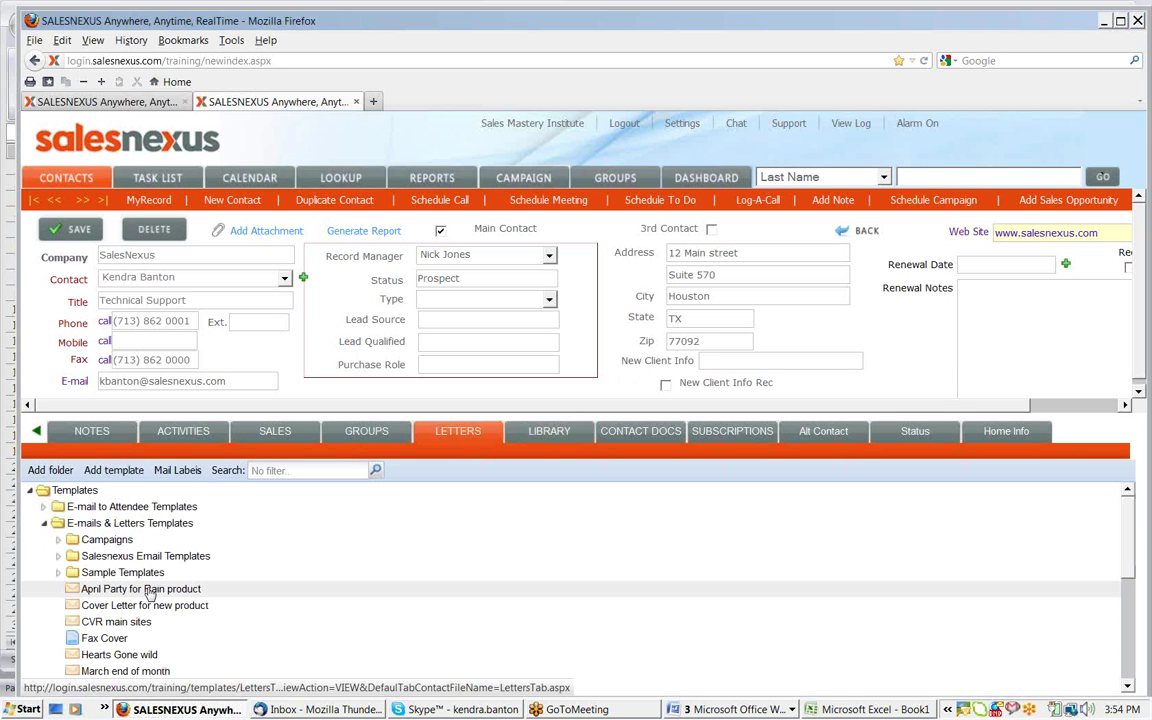
left_click(148, 592)
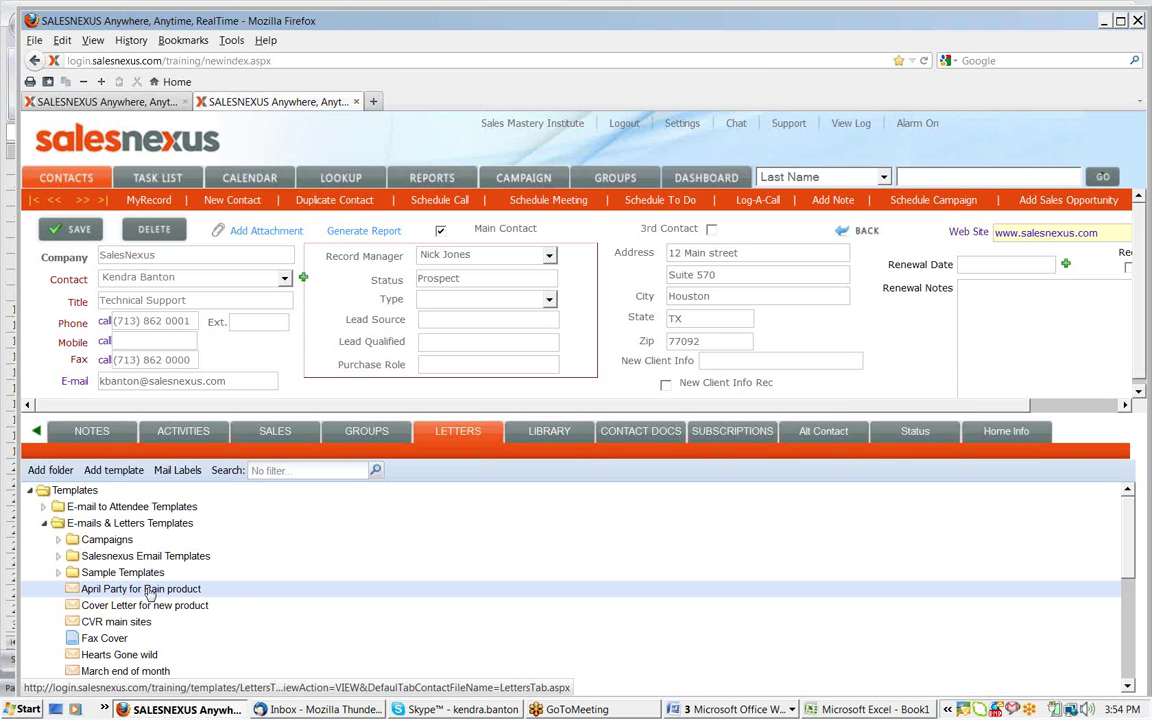
right_click(148, 592)
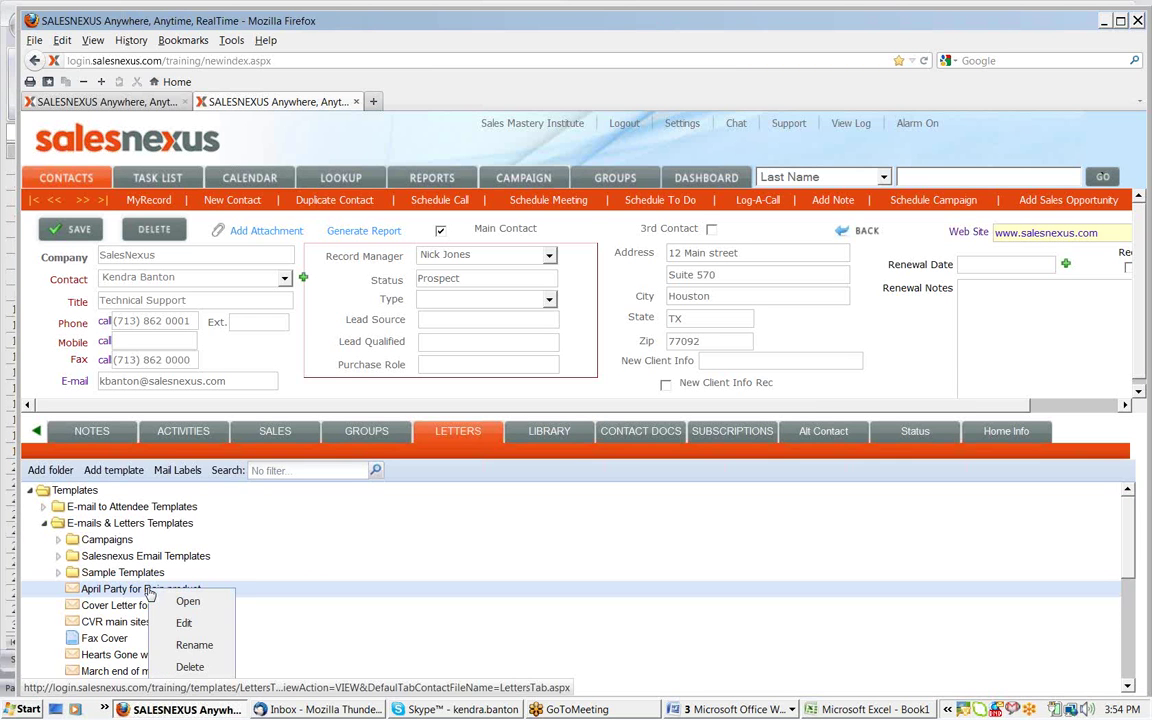
left_click(183, 624)
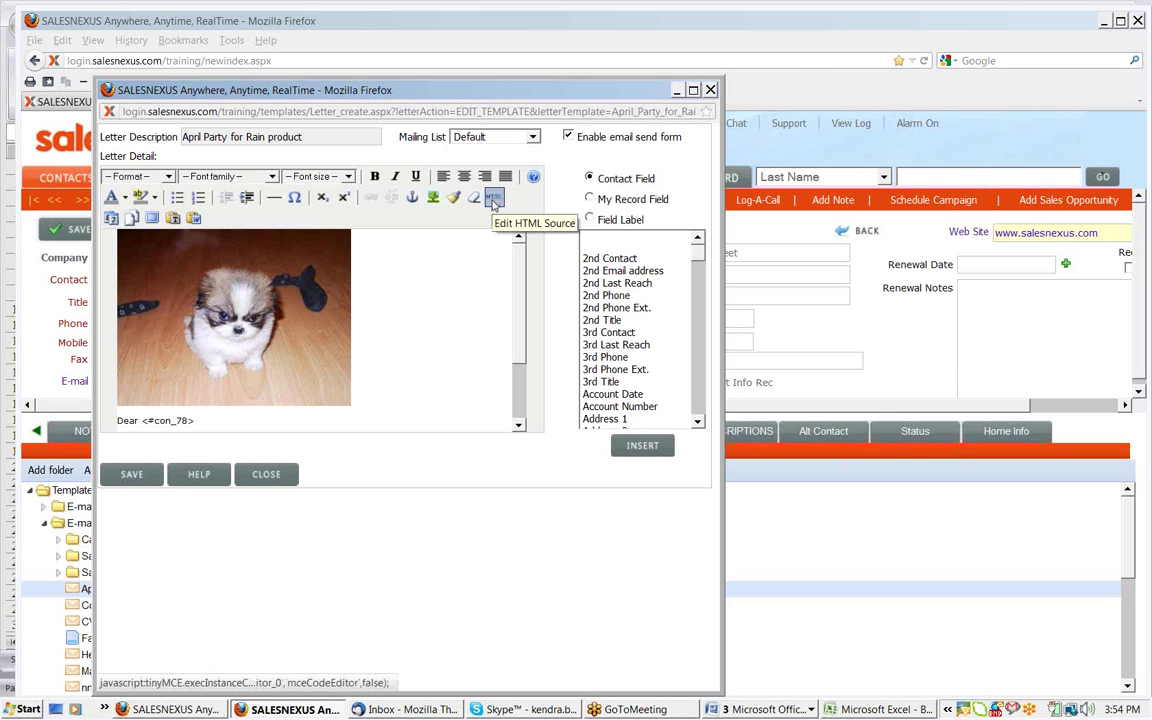
left_click(493, 200)
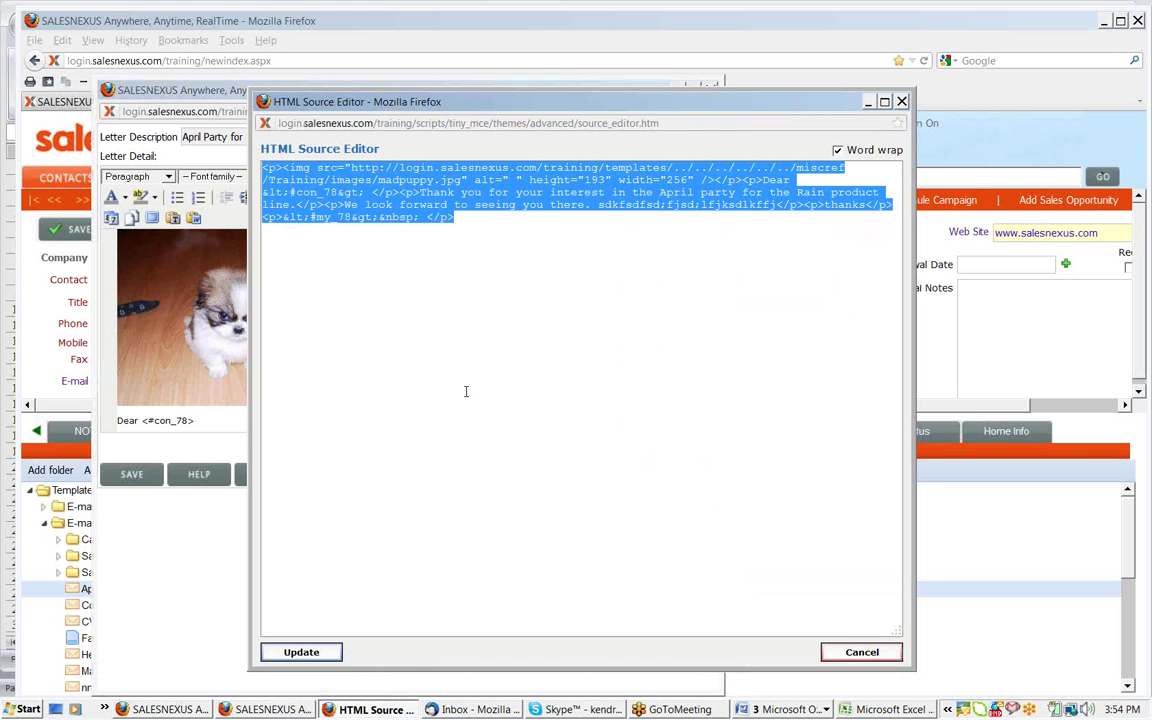
left_click(902, 102)
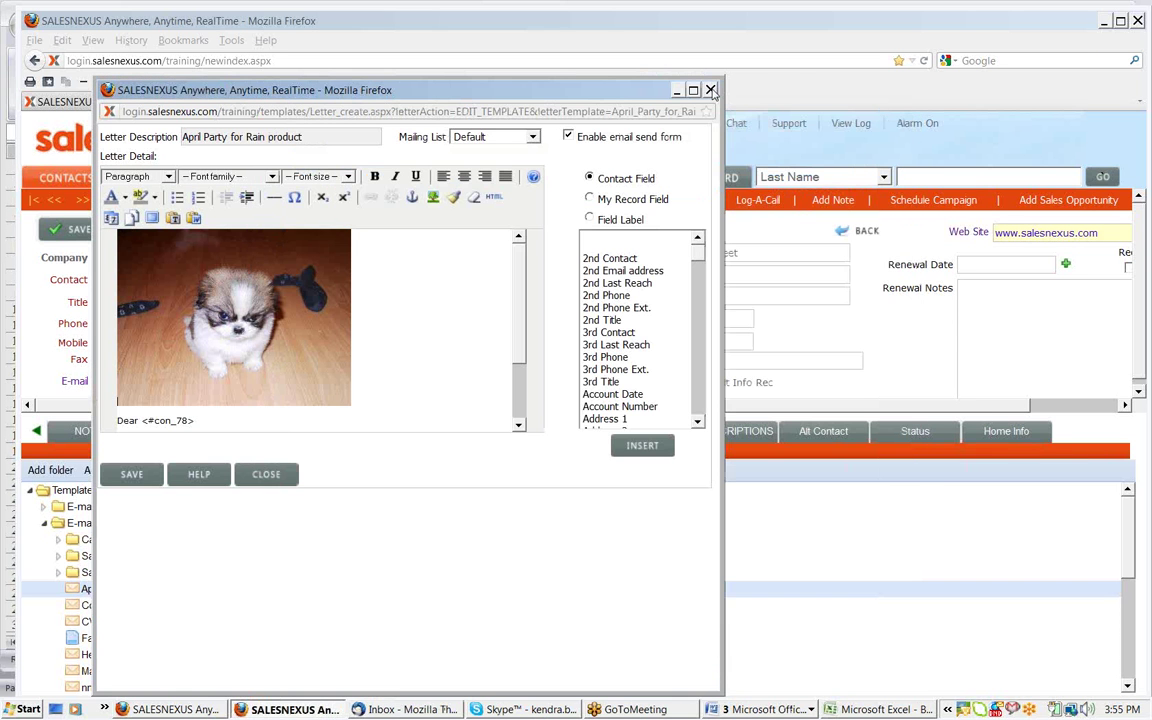
left_click(710, 90)
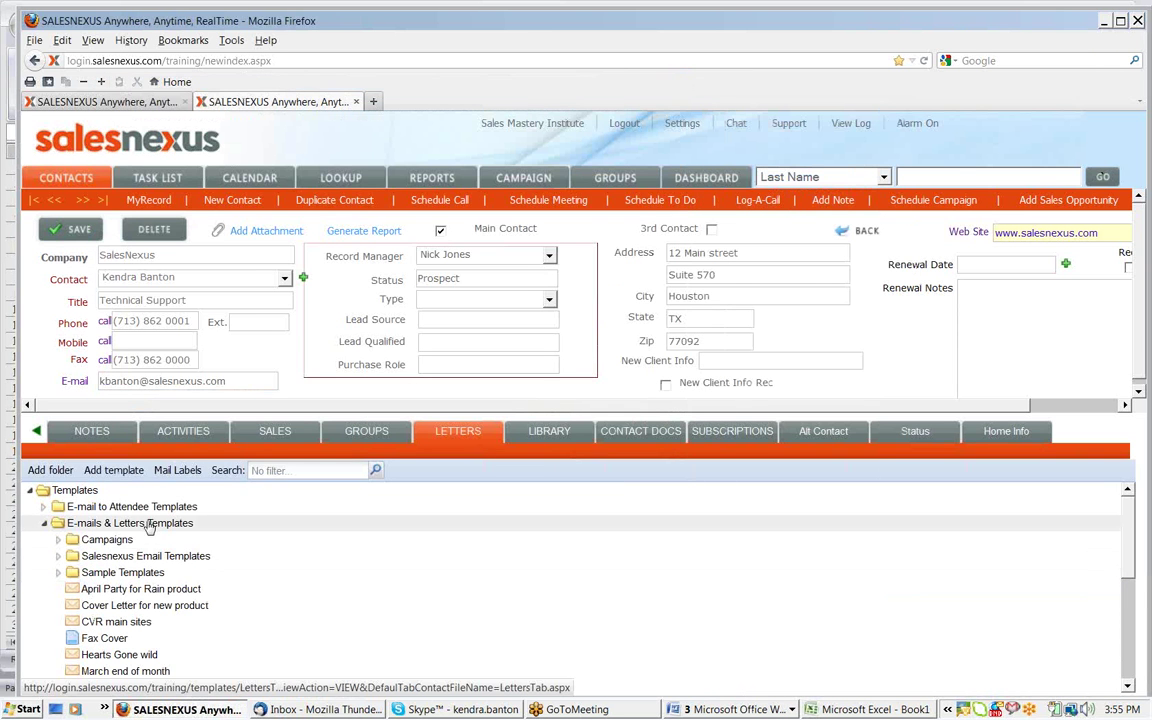
Add a new template under E-mails & Letters Templates and paste in the copied April Party HTML
left_click(148, 531)
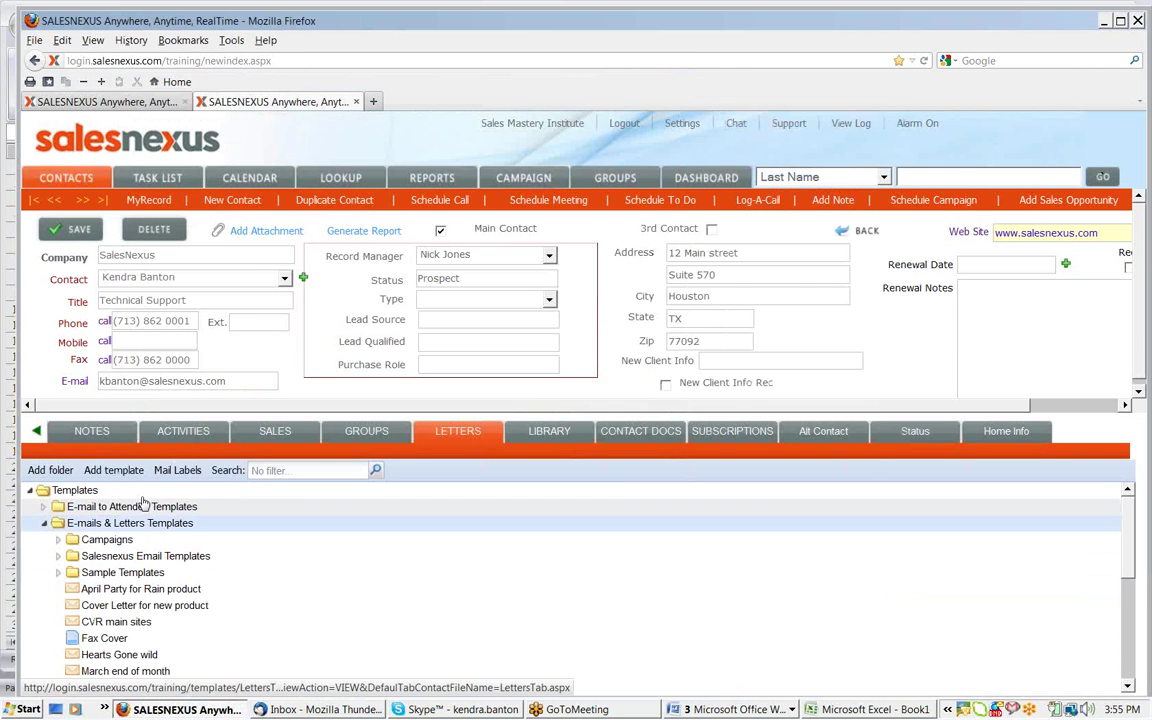
left_click(114, 470)
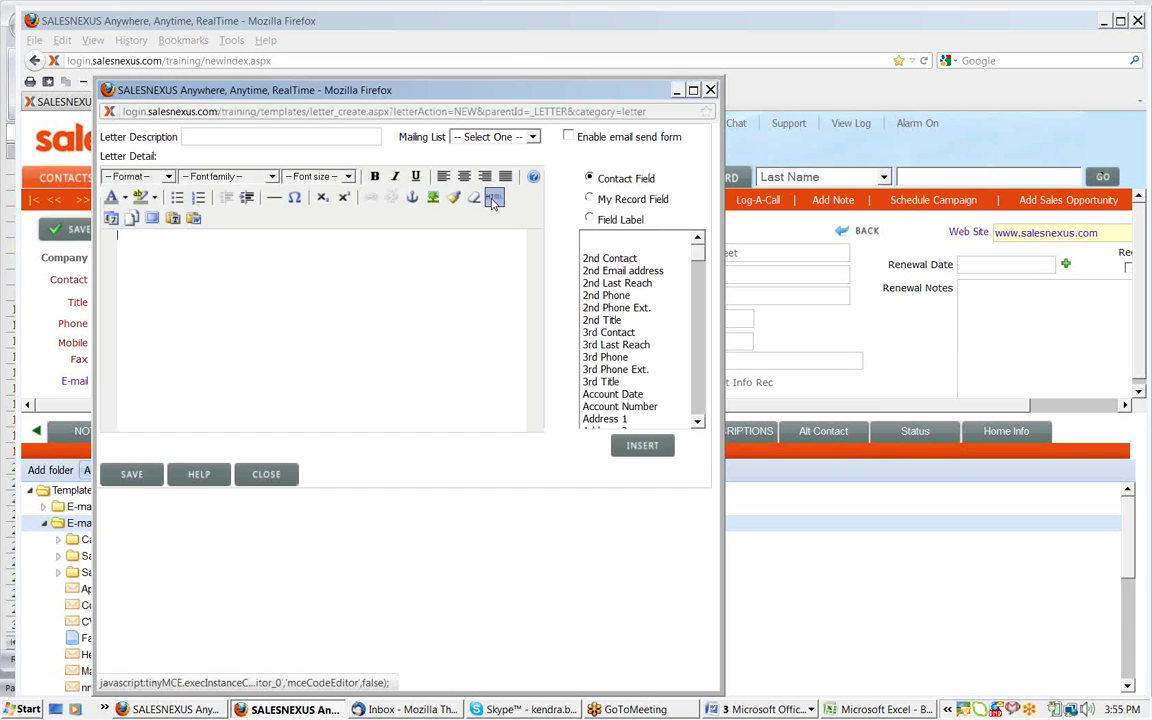
left_click(493, 199)
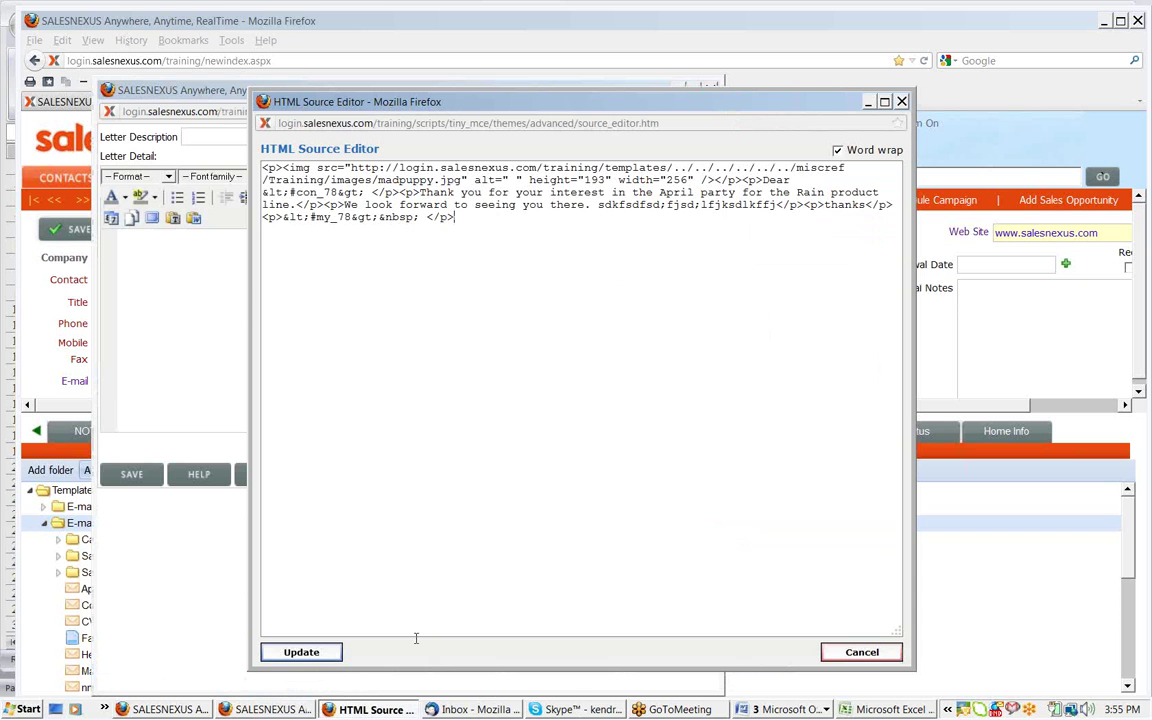
left_click(303, 652)
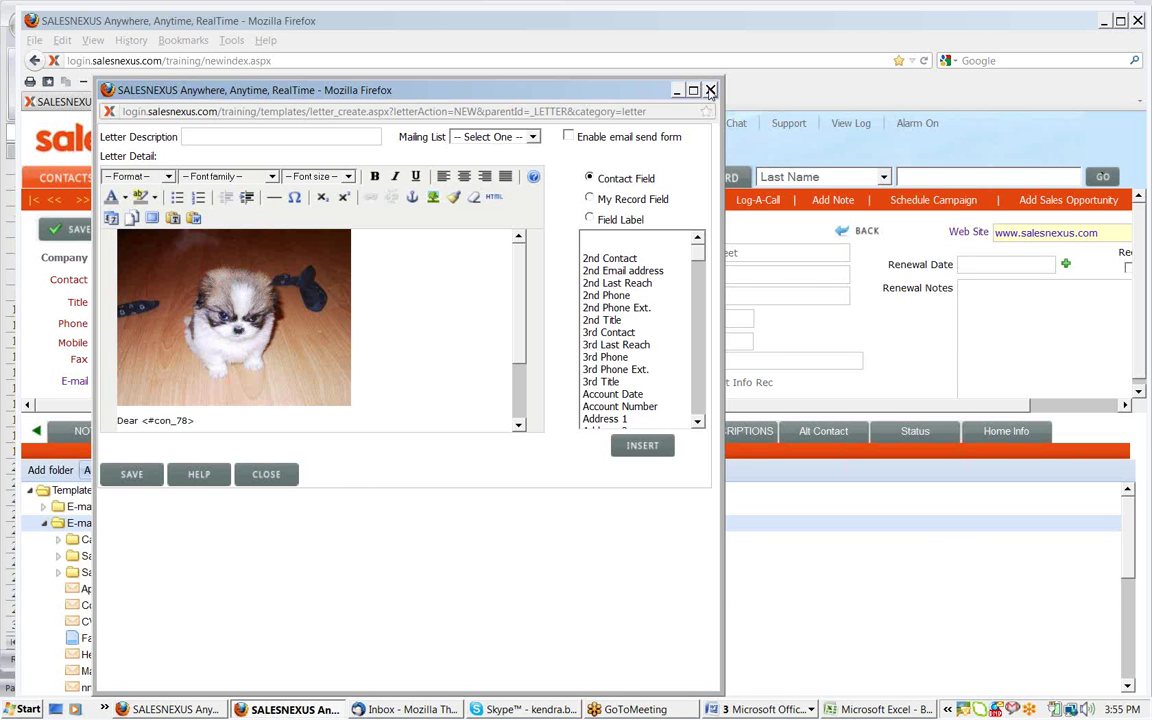
Close the new template editor to return to the letter templates list
left_click(710, 91)
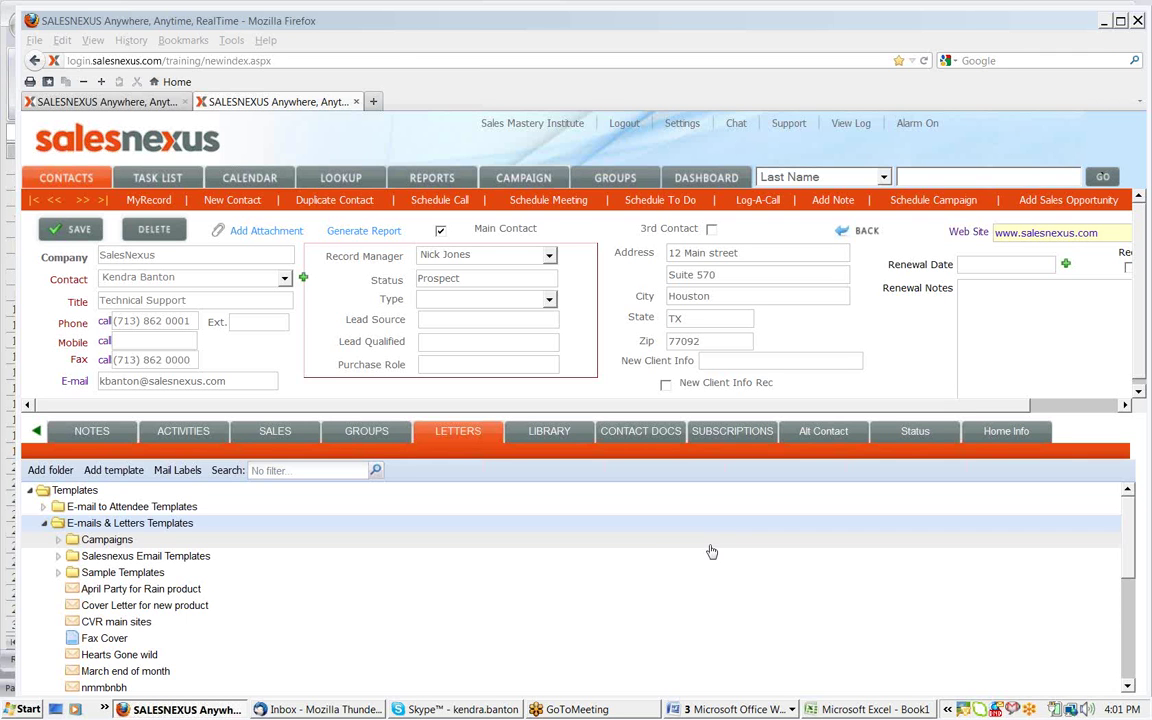
Open the Sample Templates folder and select SampleNewsLetter1 as the source template
left_click(58, 573)
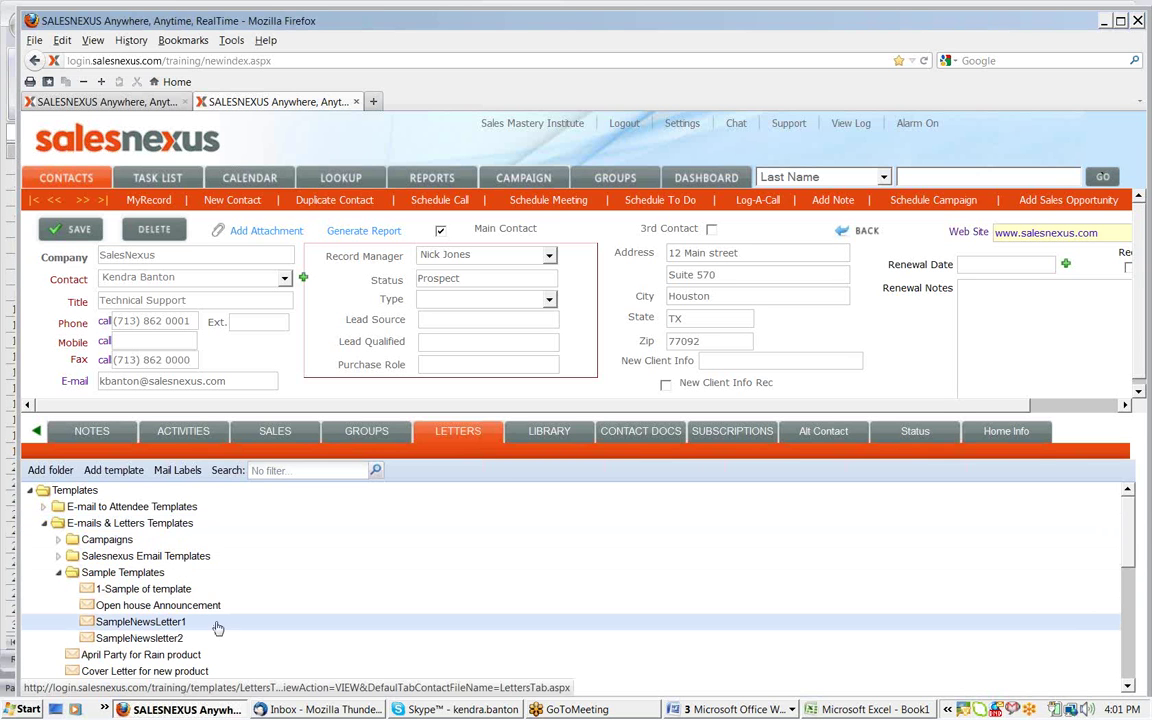
left_click(175, 624)
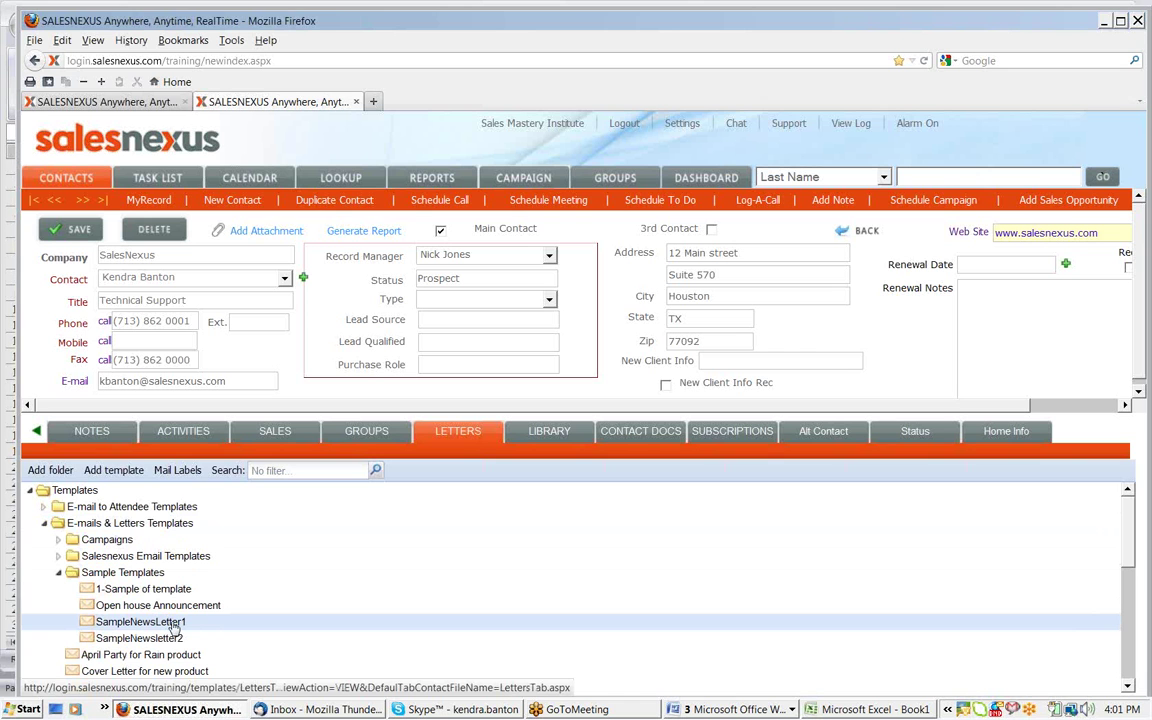